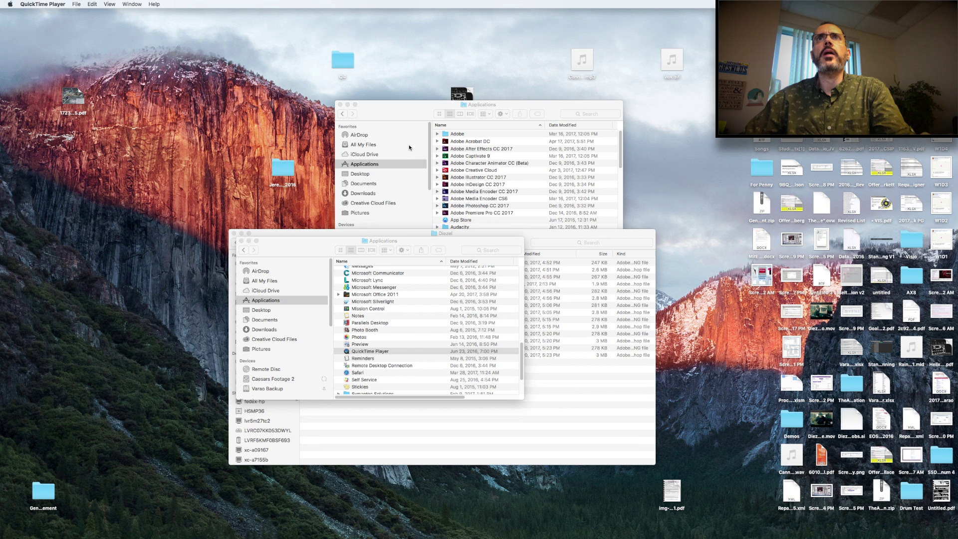
# - Move the front Applications window off the Helix LT manual PDF on the desktop and open the PDF in its default application
pyautogui.moveTo(403, 114); pyautogui.dragTo(583, 267)
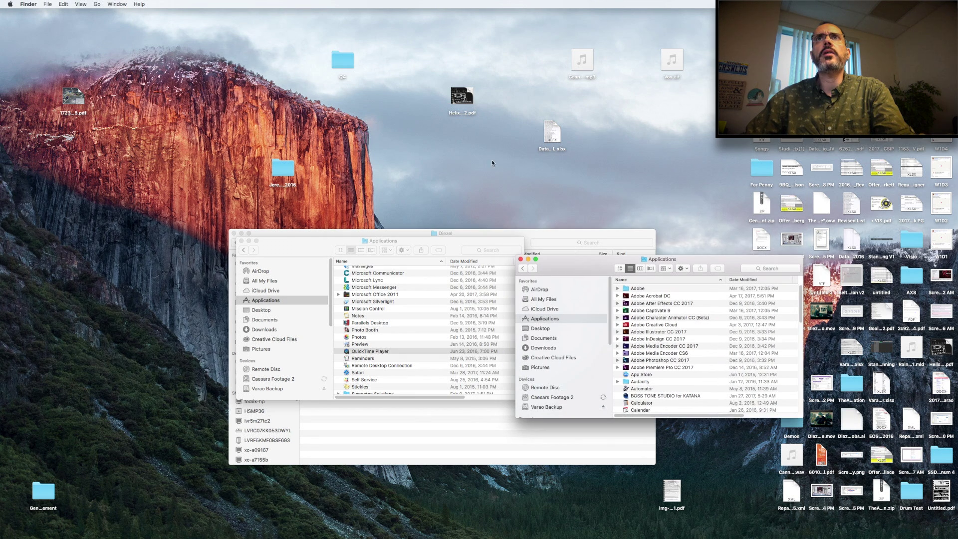
pyautogui.click(465, 95)
pyautogui.doubleClick(464, 96)
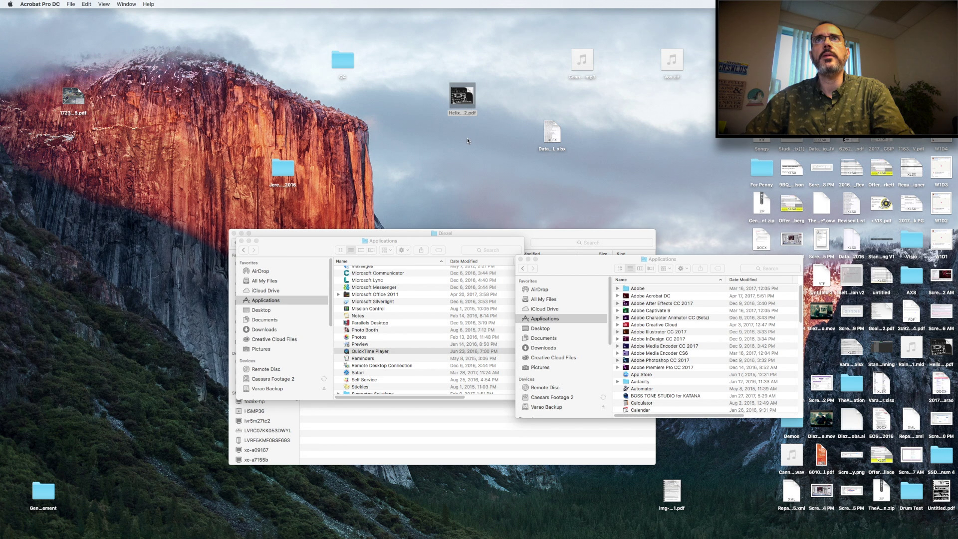
# - Try to open the Helix LT manual PDF with Adobe Acrobat
pyautogui.rightClick(467, 95)
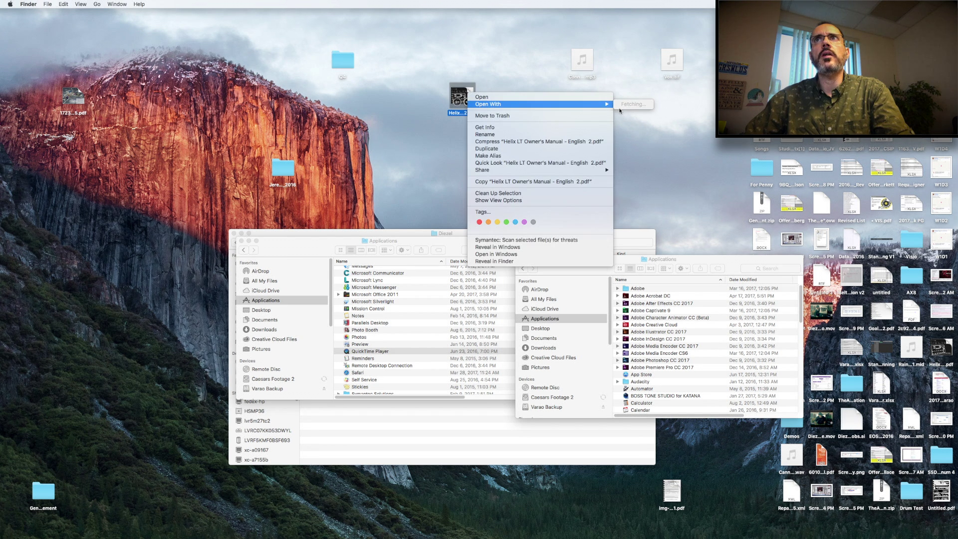
pyautogui.moveTo(604, 106)
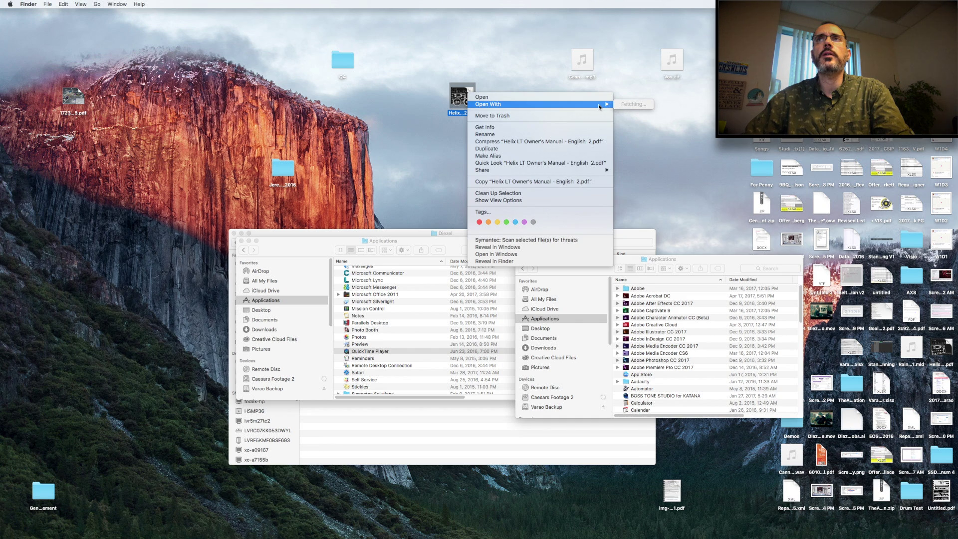
pyautogui.click(524, 85)
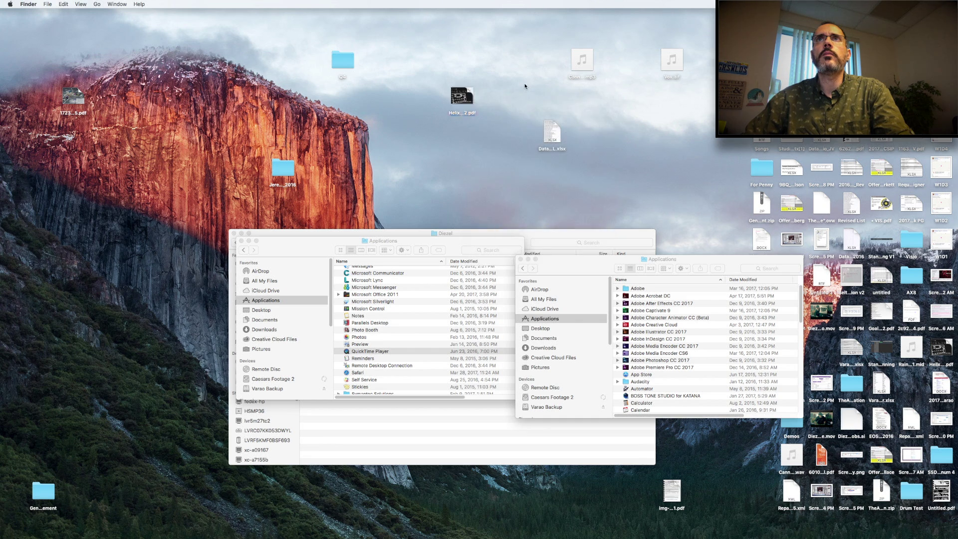
pyautogui.rightClick(466, 95)
pyautogui.moveTo(602, 106)
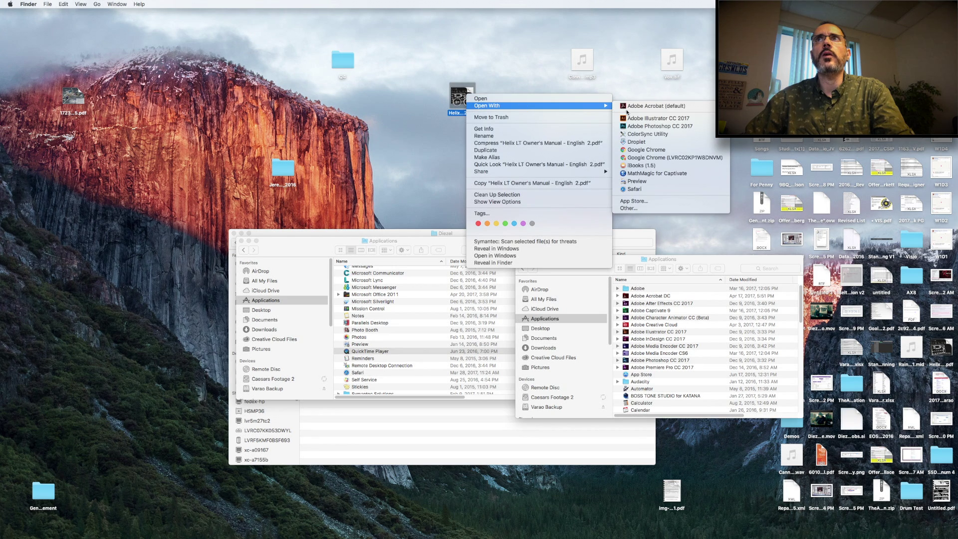
pyautogui.click(634, 108)
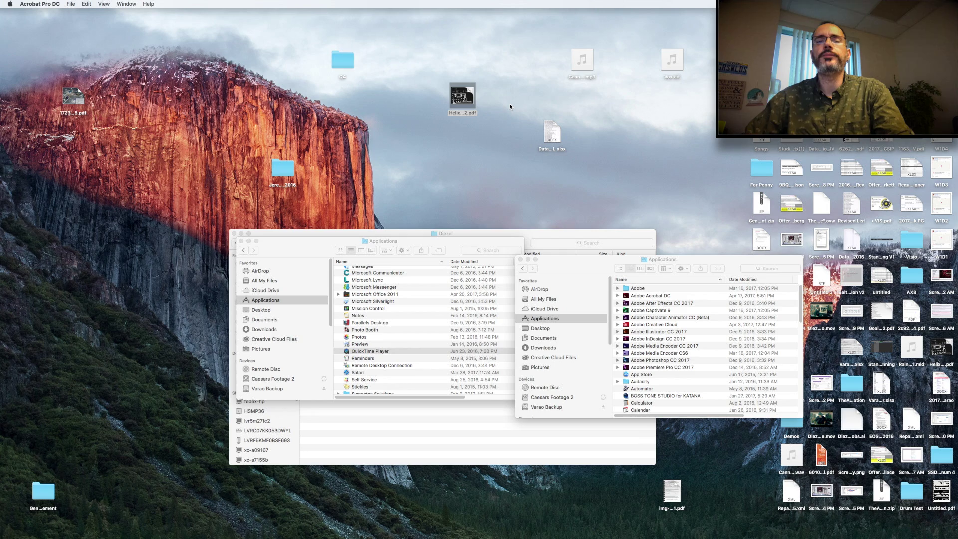
# - Open the Helix LT Owner's Manual PDF from the desktop with Adobe Illustrator CC 2017
pyautogui.click(468, 98)
pyautogui.rightClick(467, 92)
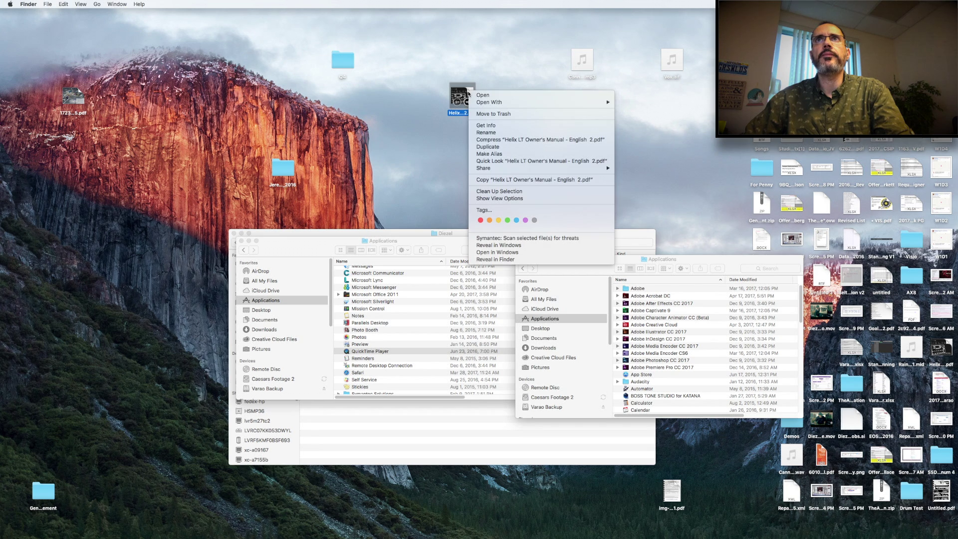
pyautogui.moveTo(481, 103)
pyautogui.click(656, 114)
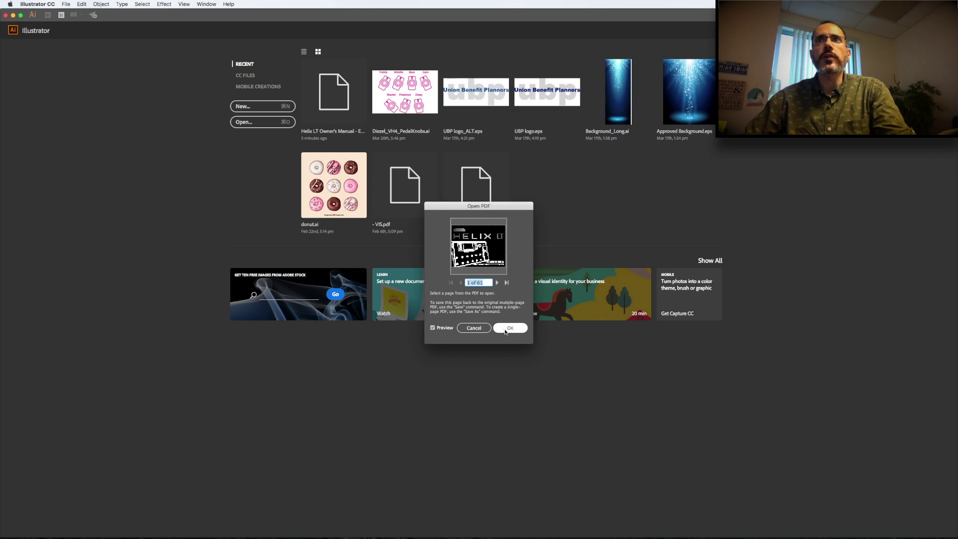
# - Preview the PDF's pages up to page 5 in the import dialog and go back to page 1
pyautogui.click(497, 282)
pyautogui.click(497, 282)
pyautogui.click(497, 282)
pyautogui.click(497, 282)
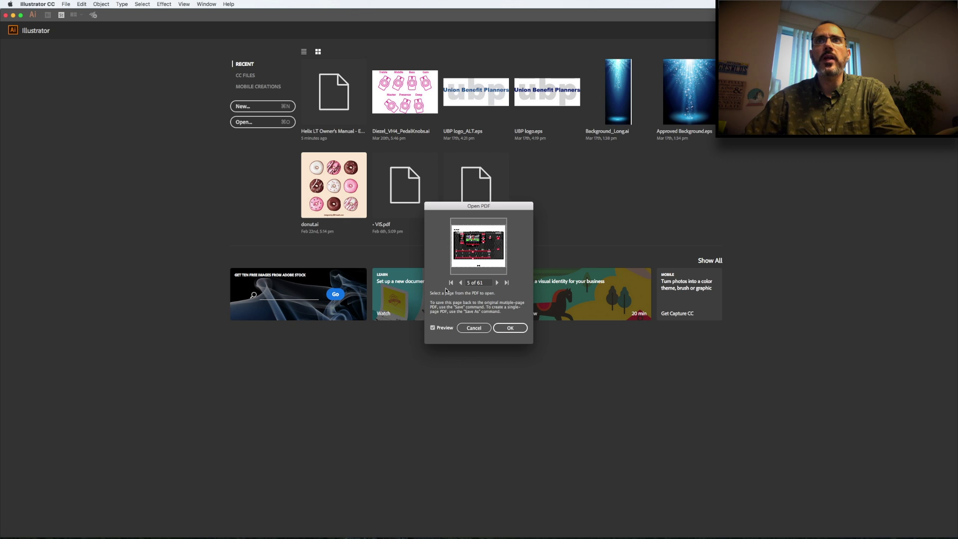
pyautogui.click(460, 282)
pyautogui.click(460, 282)
pyautogui.click(460, 282)
pyautogui.click(460, 282)
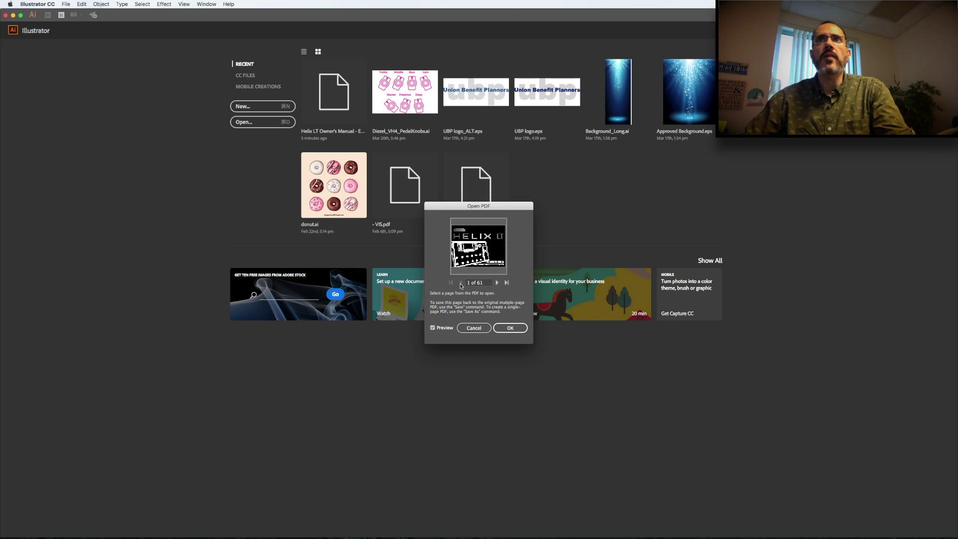
# - Open page 1 of the PDF for editing, using the RGB color mode
pyautogui.click(510, 328)
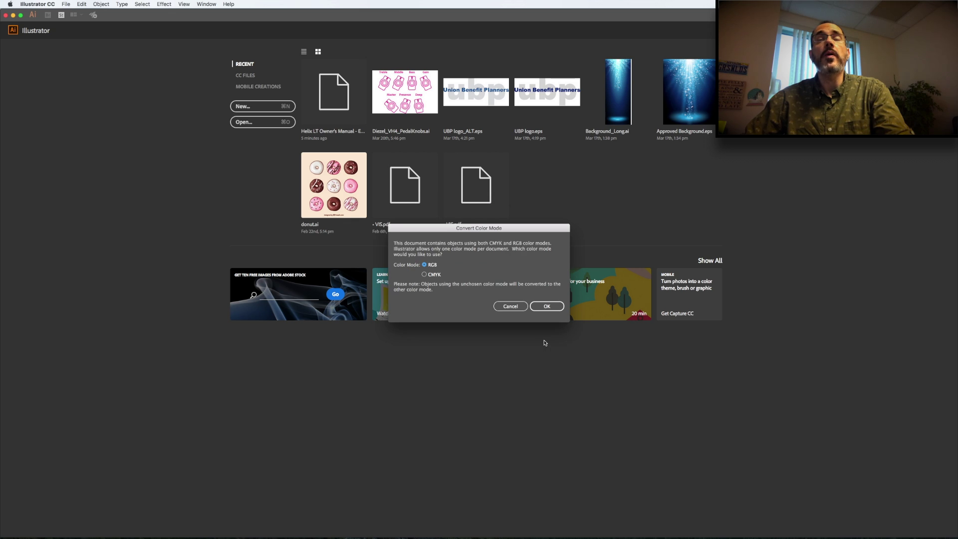
pyautogui.click(547, 306)
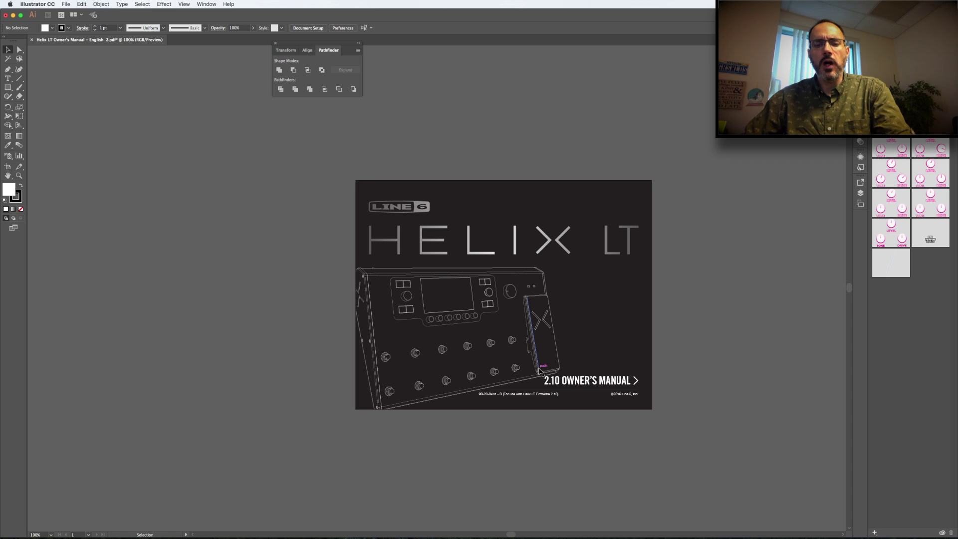
# - Compare the cover artwork in Preview and Outline views, ending in Outline view
pyautogui.press('a')
pyautogui.press('super+y')
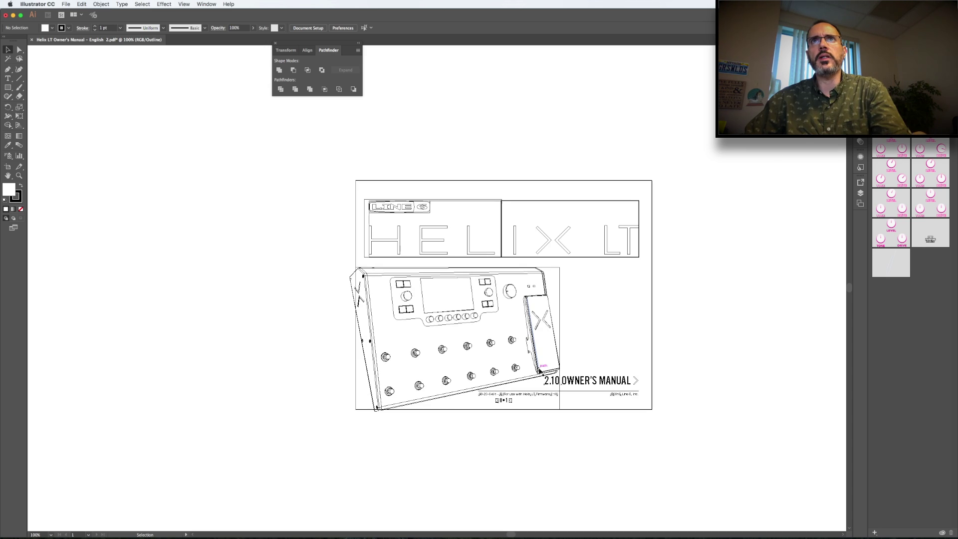
pyautogui.press('super+y')
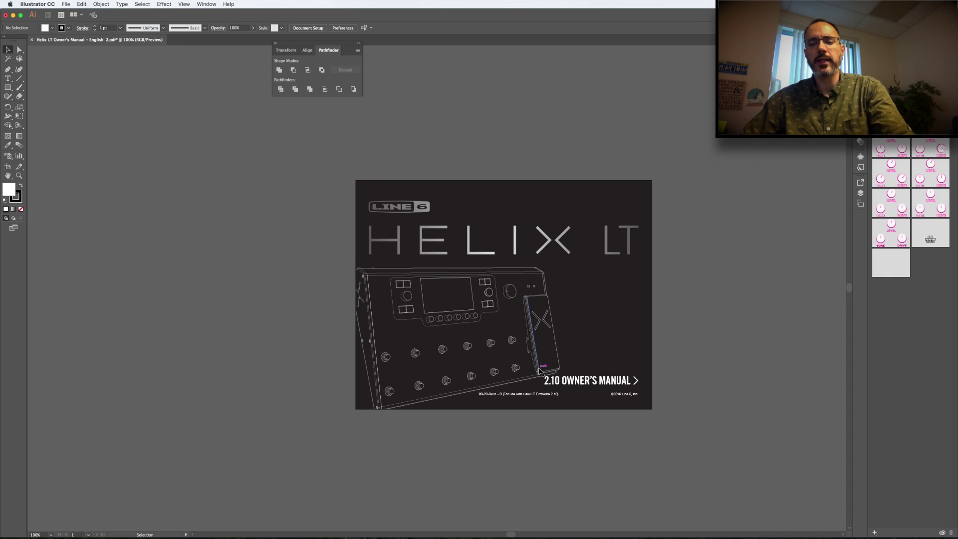
pyautogui.press('super+y')
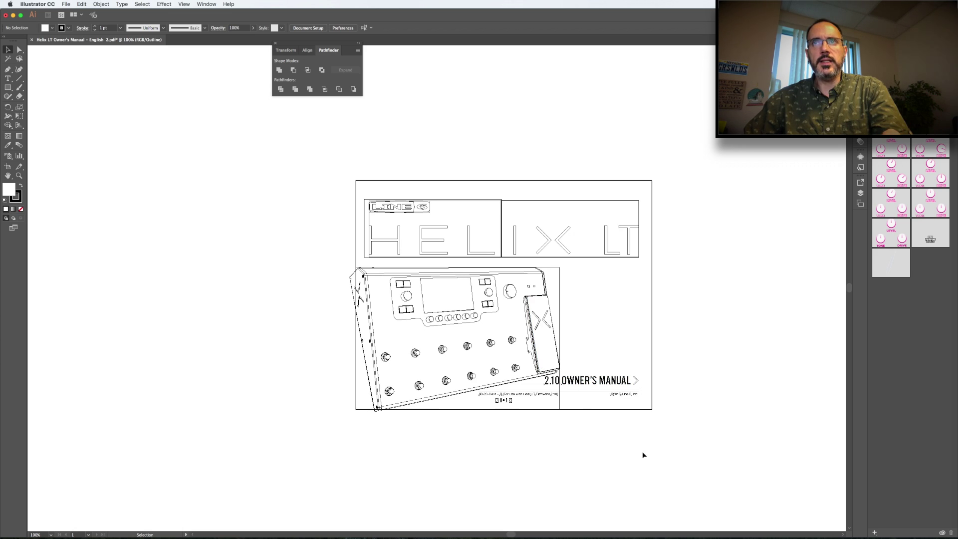
# - Delete the pedalboard drawing and the text below the HELIX LT title using Direct Selection
pyautogui.press('a')
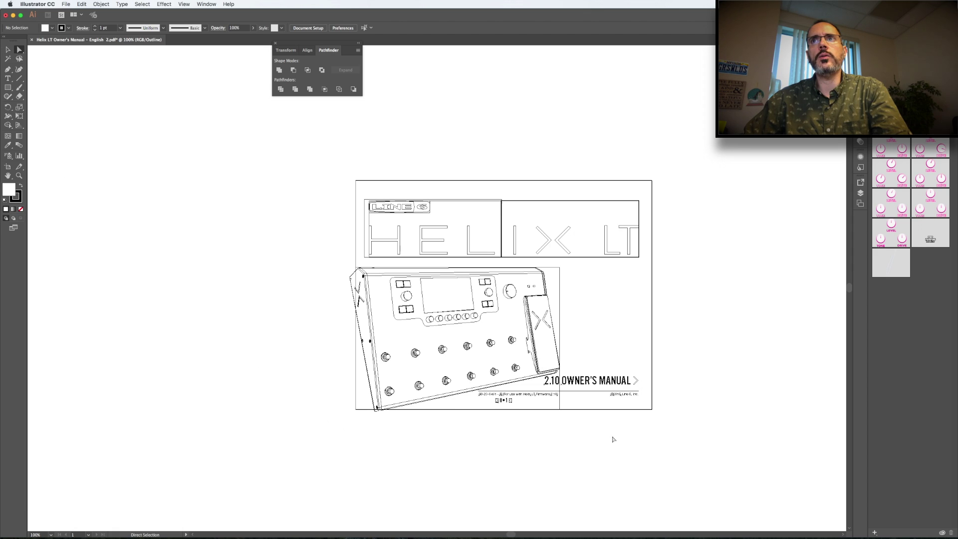
pyautogui.moveTo(690, 439)
pyautogui.mouseDown()
pyautogui.moveTo(295, 296)
pyautogui.moveTo(278, 263)
pyautogui.mouseUp()
pyautogui.press('Delete')
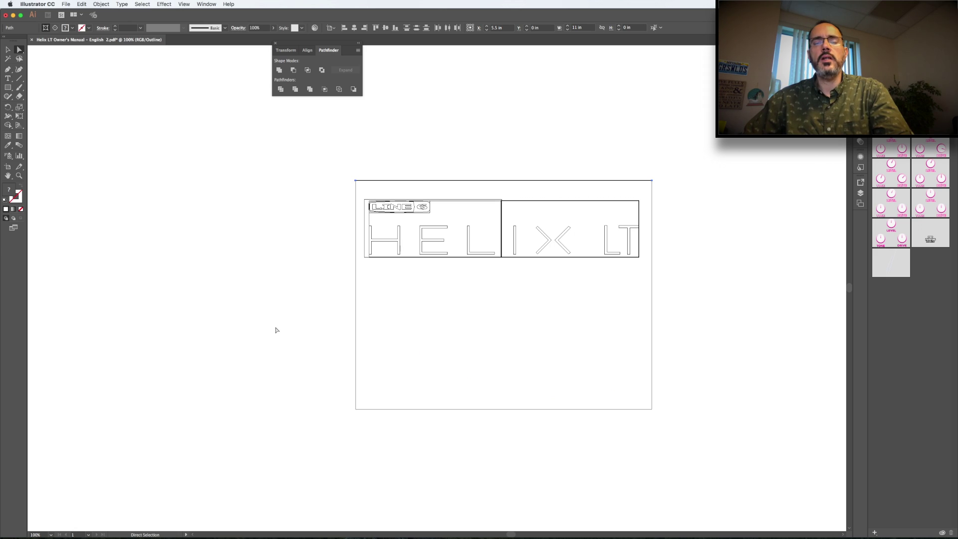
# - Return to Preview view and show the transparency grid behind the remaining artwork
pyautogui.press('v')
pyautogui.press('super+y')
pyautogui.press('a')
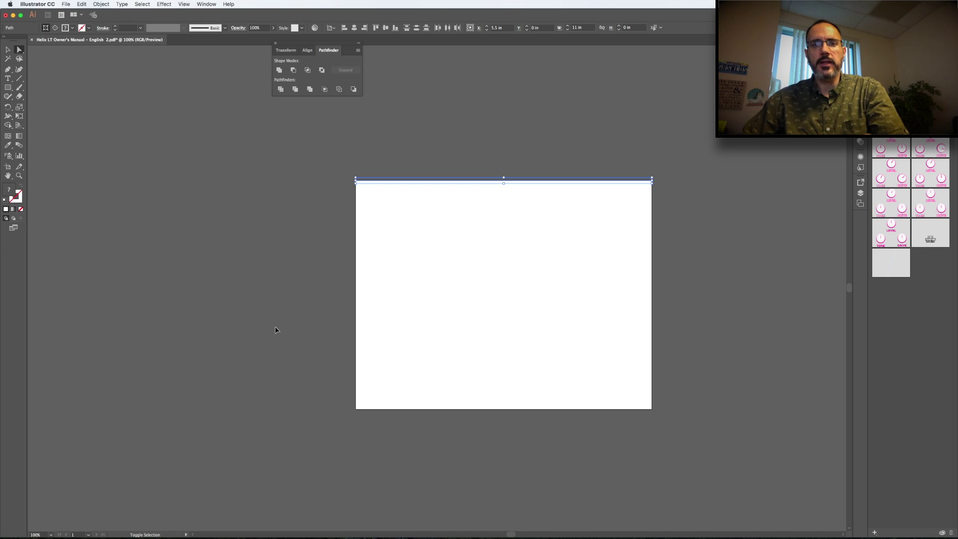
pyautogui.press('shift+super+d')
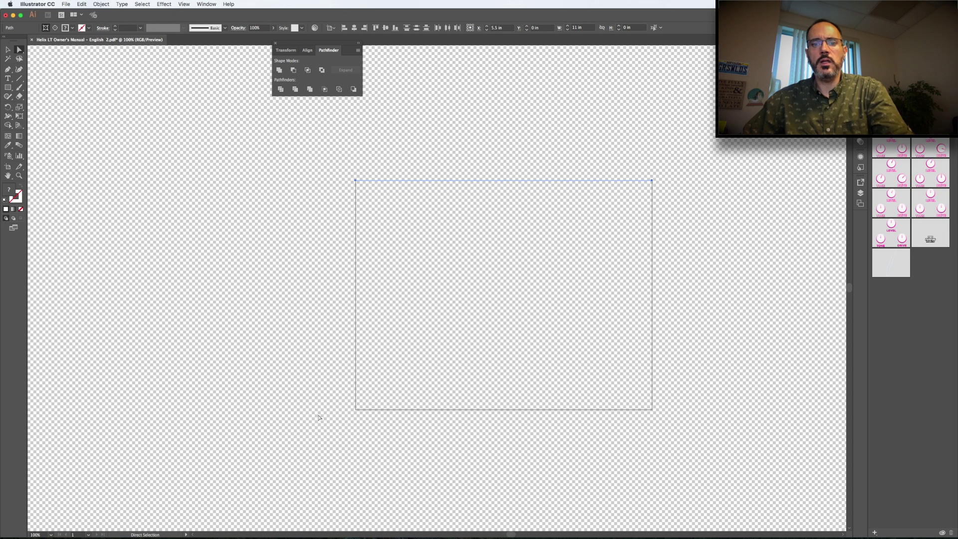
pyautogui.press('v')
pyautogui.press('super+y')
pyautogui.press('super+y')
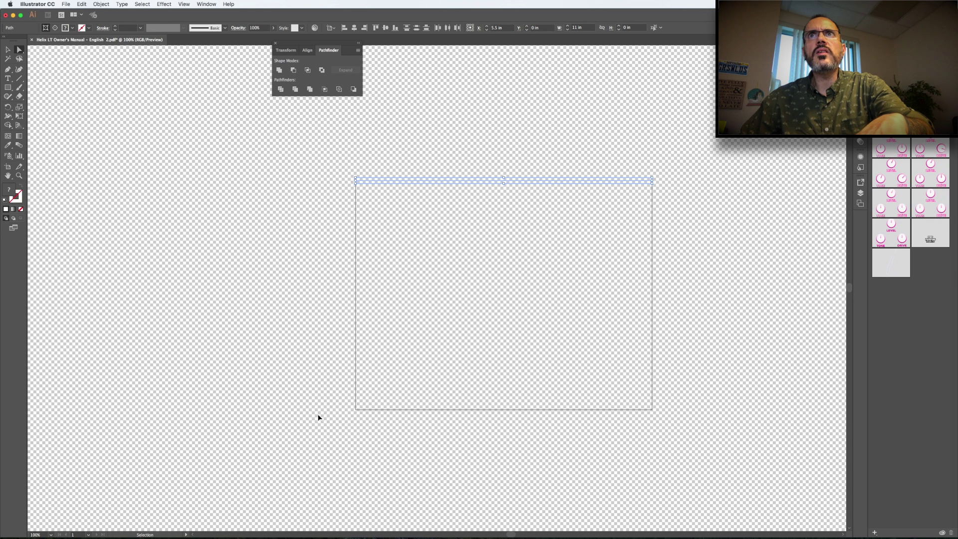
# - In Outline view, remove the leftover background path along the page's top edge
pyautogui.press('super+y')
pyautogui.press('a')
pyautogui.moveTo(299, 225); pyautogui.dragTo(731, 264)
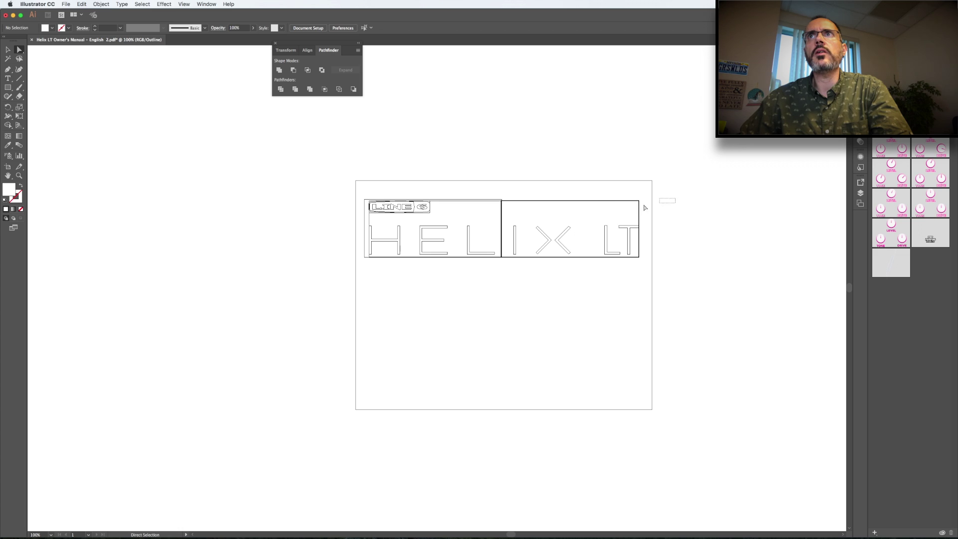
pyautogui.keyDown('shift'); pyautogui.click(605, 202); pyautogui.keyUp('shift')
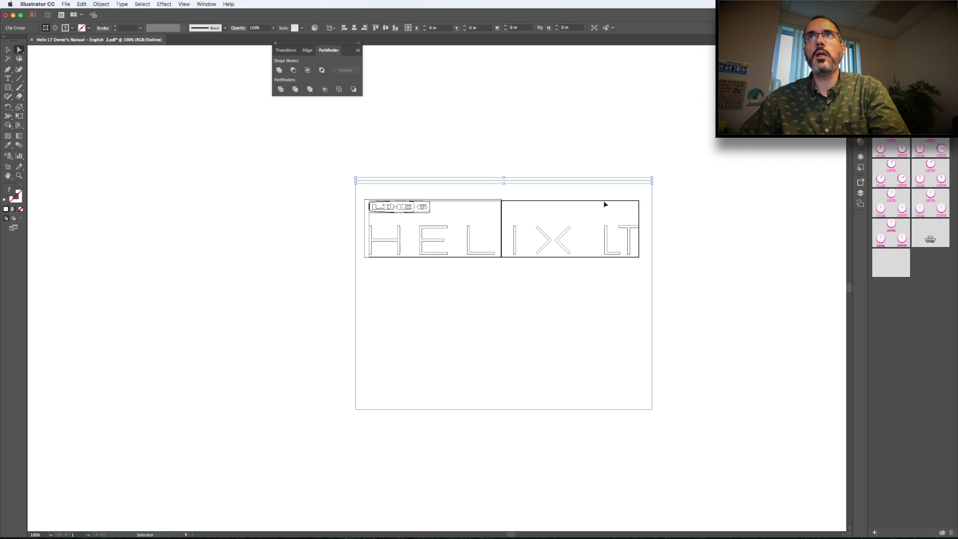
pyautogui.click(742, 188)
pyautogui.moveTo(703, 174); pyautogui.dragTo(593, 188)
pyautogui.click(593, 188)
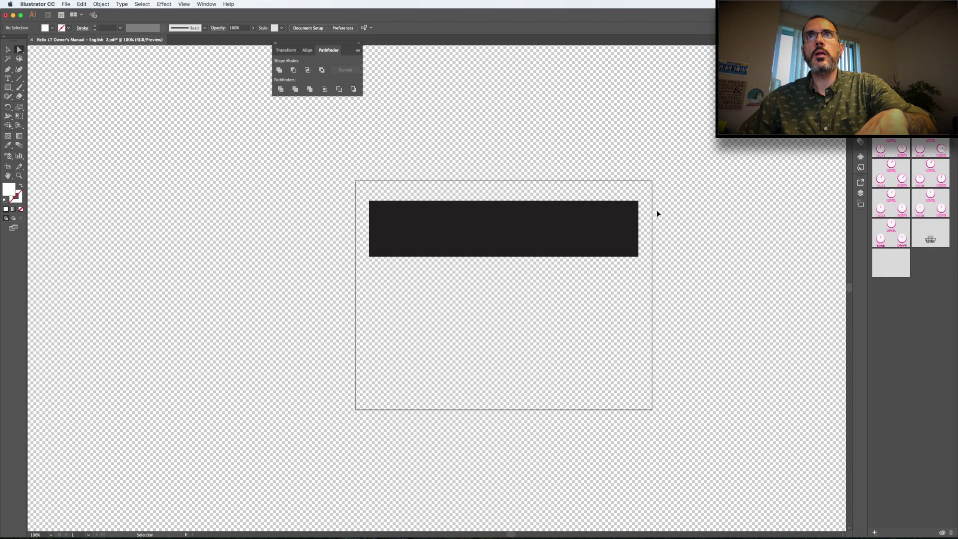
# - Delete the black background rectangles behind the LINE 6 logo and HELIX LT title, and return to Preview view
pyautogui.press('super+y')
pyautogui.press('super+y')
pyautogui.click(611, 207)
pyautogui.moveTo(583, 185); pyautogui.dragTo(465, 209)
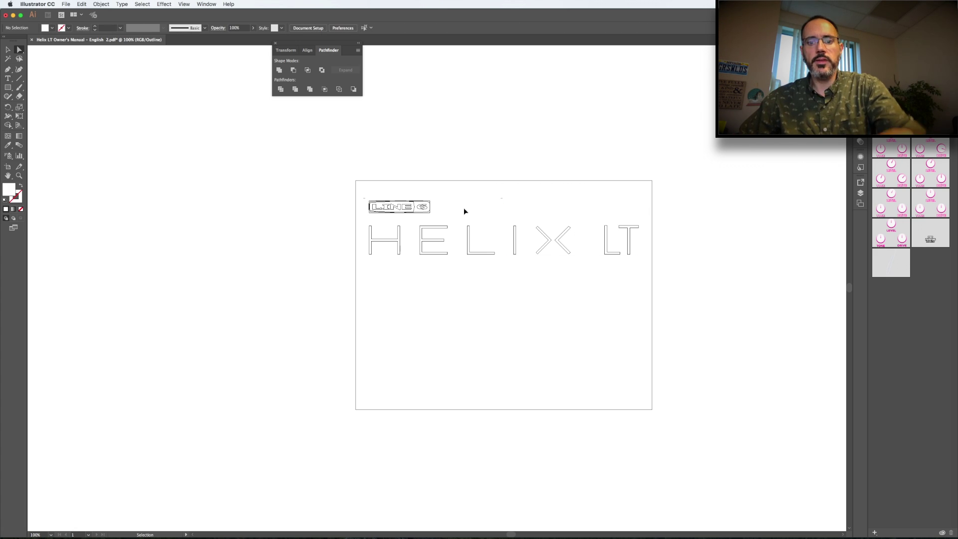
pyautogui.press('super+y')
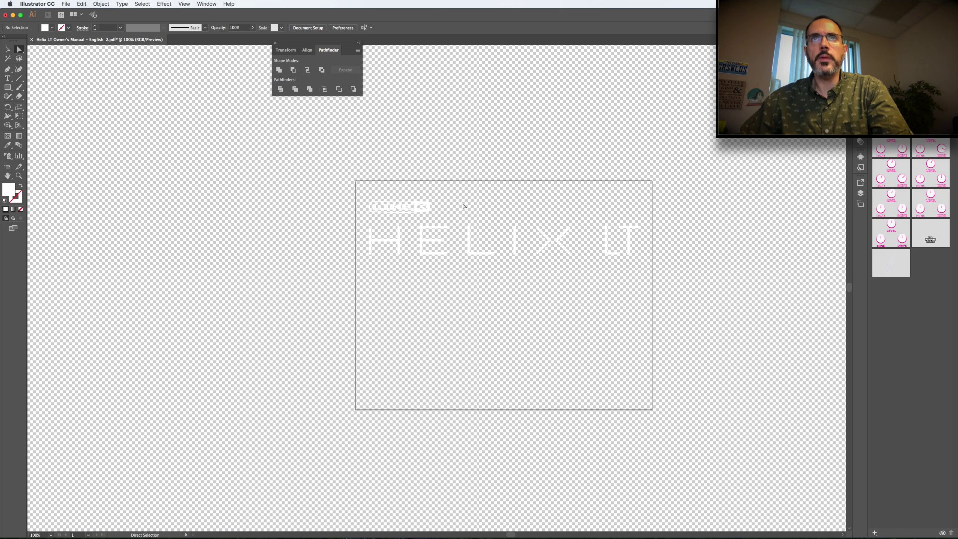
# - Try to fill all of the remaining logo and title artwork with black at once
pyautogui.press('super+a')
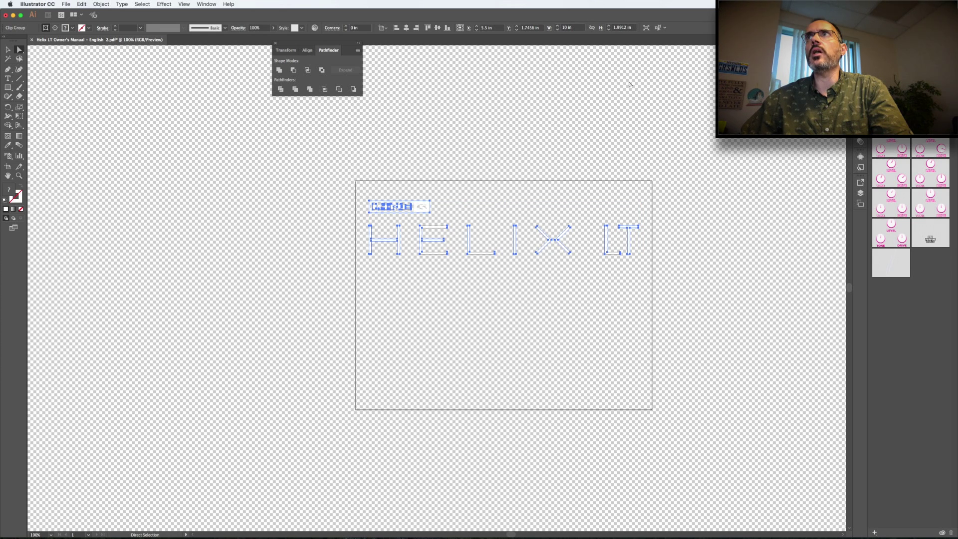
pyautogui.click(733, 100)
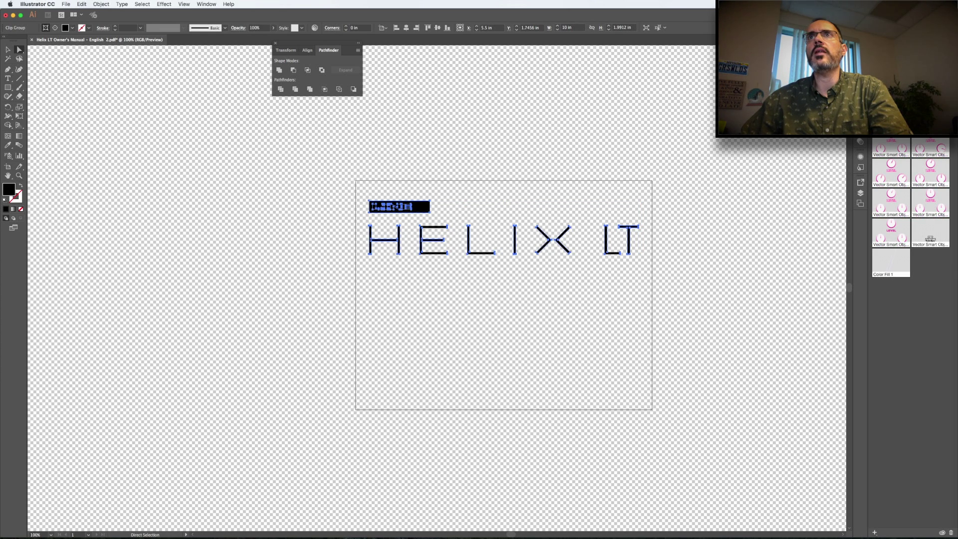
pyautogui.press('super+shift+a')
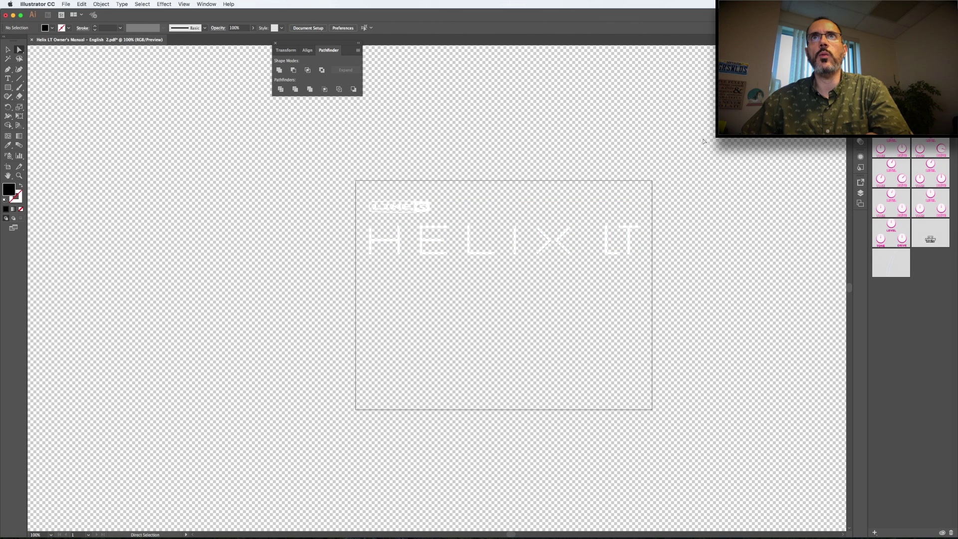
# - Select all objects sharing the LINE 6 logo's white fill color, fill them with black and clear the selection
pyautogui.moveTo(339, 180); pyautogui.dragTo(686, 277)
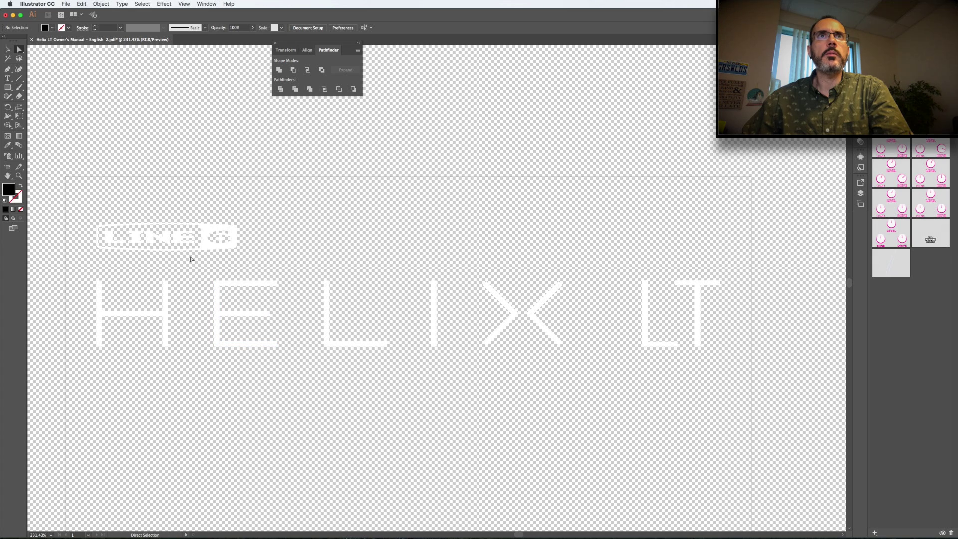
pyautogui.click(235, 249)
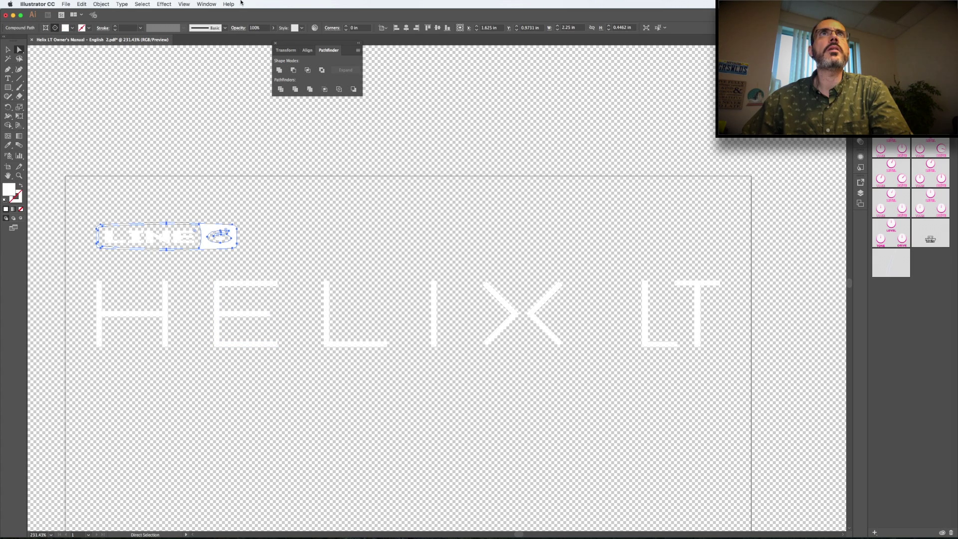
pyautogui.click(142, 4)
pyautogui.moveTo(207, 73)
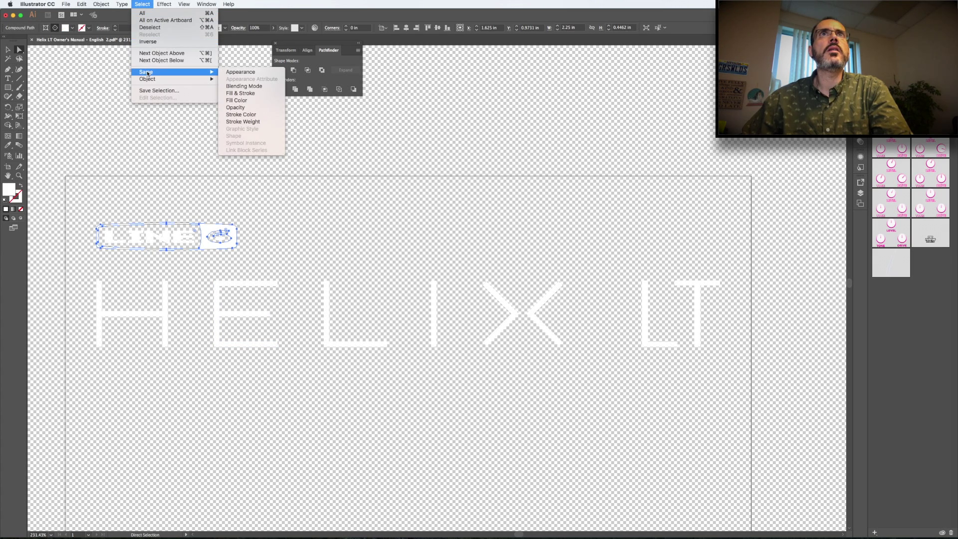
pyautogui.click(253, 101)
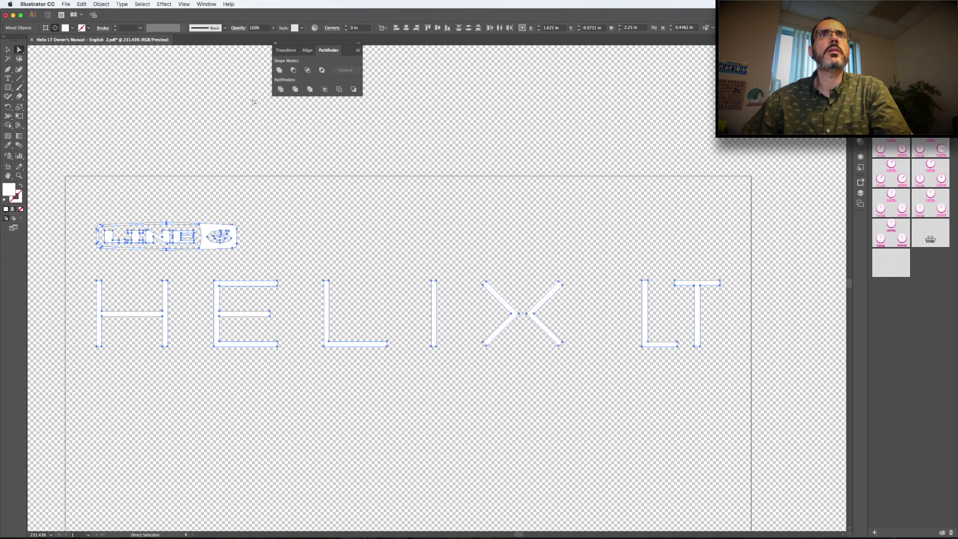
pyautogui.click(893, 100)
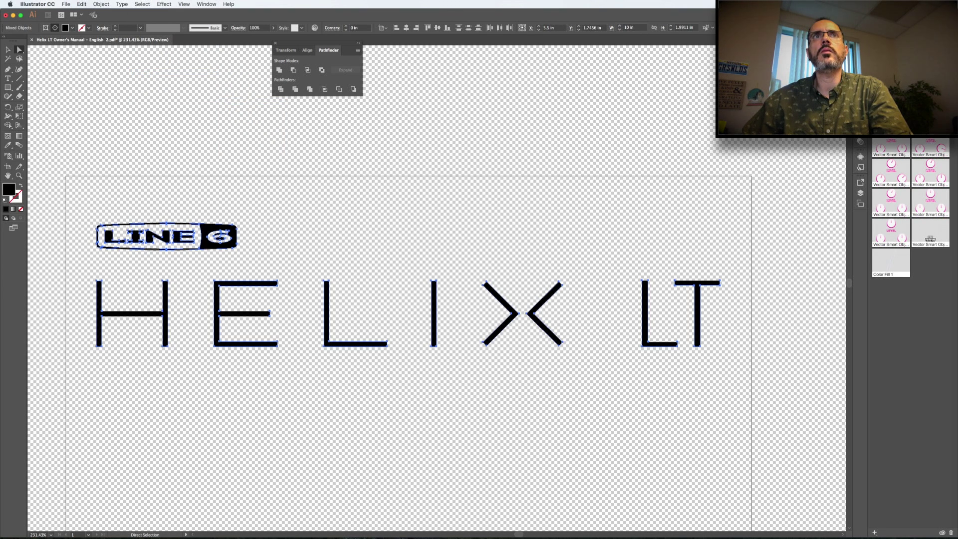
pyautogui.click(654, 133)
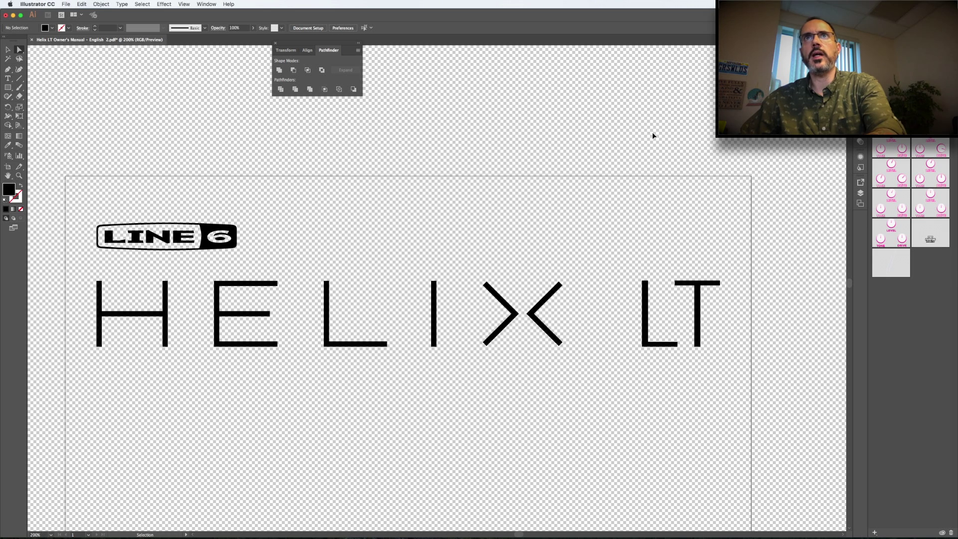
pyautogui.press('super+minus')
pyautogui.press('super+minus')
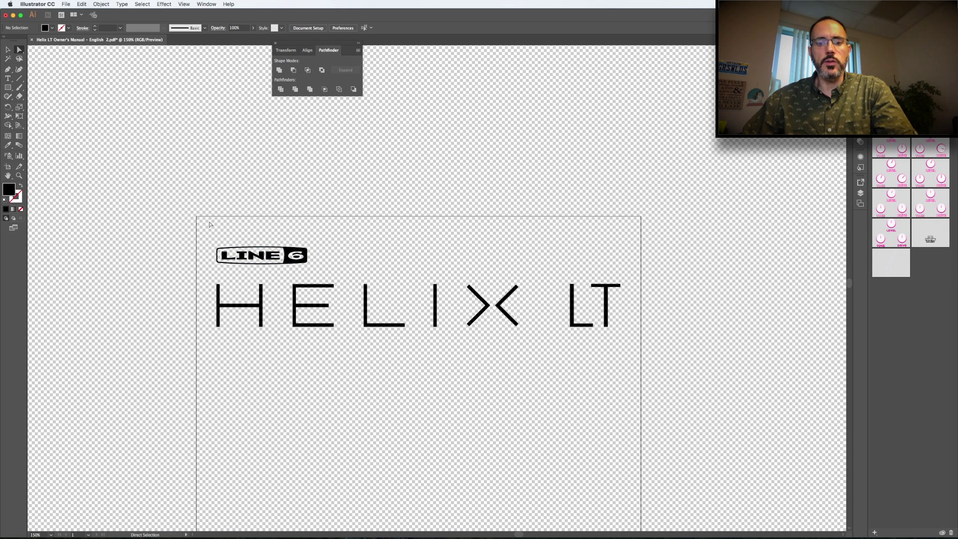
pyautogui.press('v')
pyautogui.moveTo(215, 228); pyautogui.dragTo(337, 269)
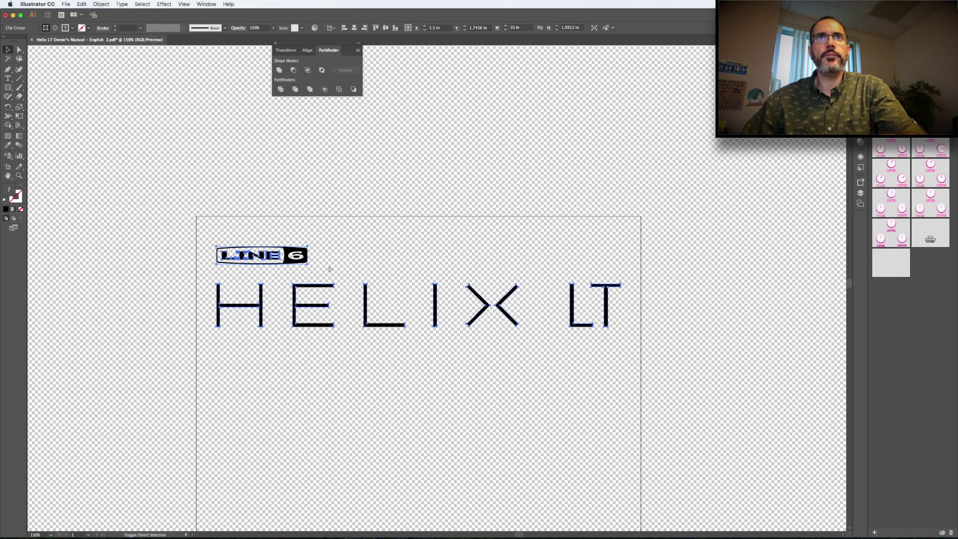
pyautogui.click(329, 269)
pyautogui.moveTo(204, 239); pyautogui.dragTo(338, 269)
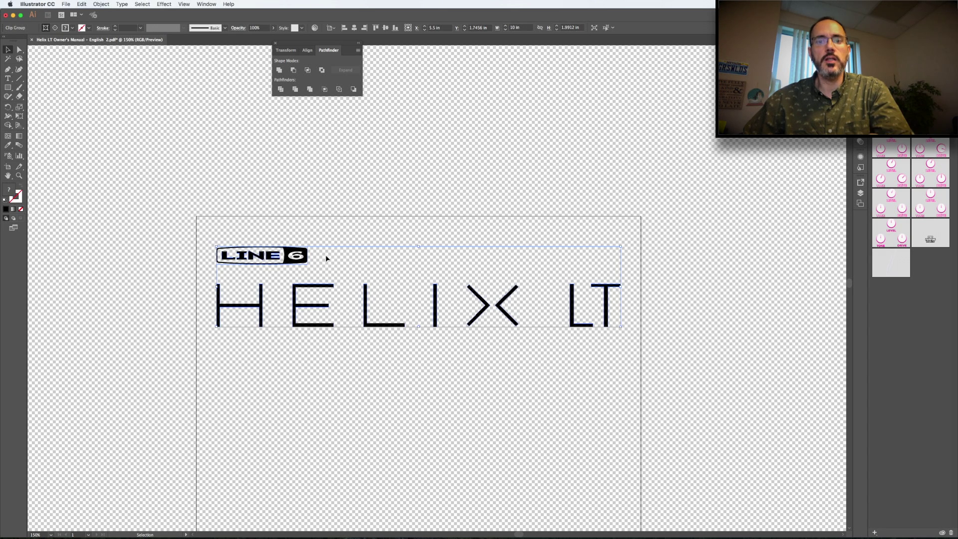
pyautogui.click(334, 248)
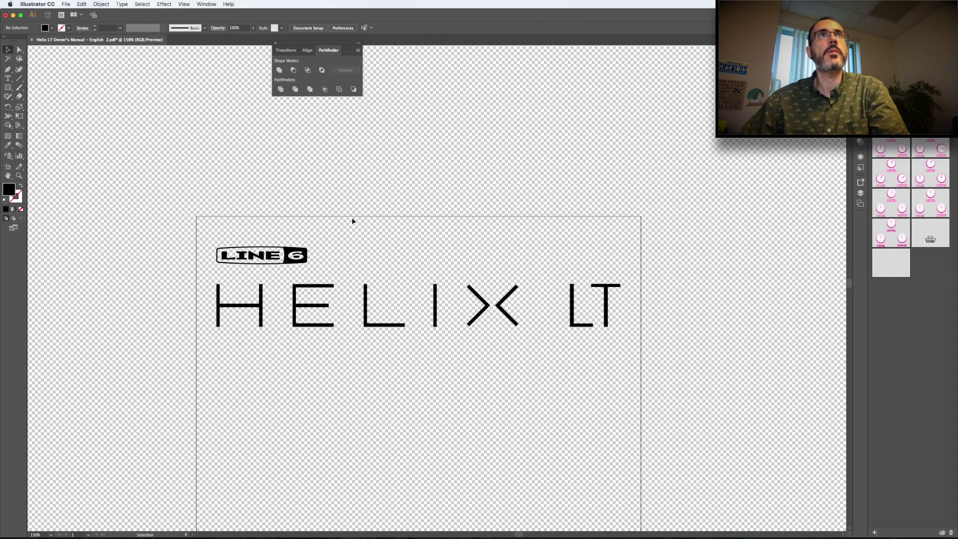
# - Select only the LINE 6 logo and enlarge it proportionally to match the width of the HELIX LT title, then clear the selection
pyautogui.press('a')
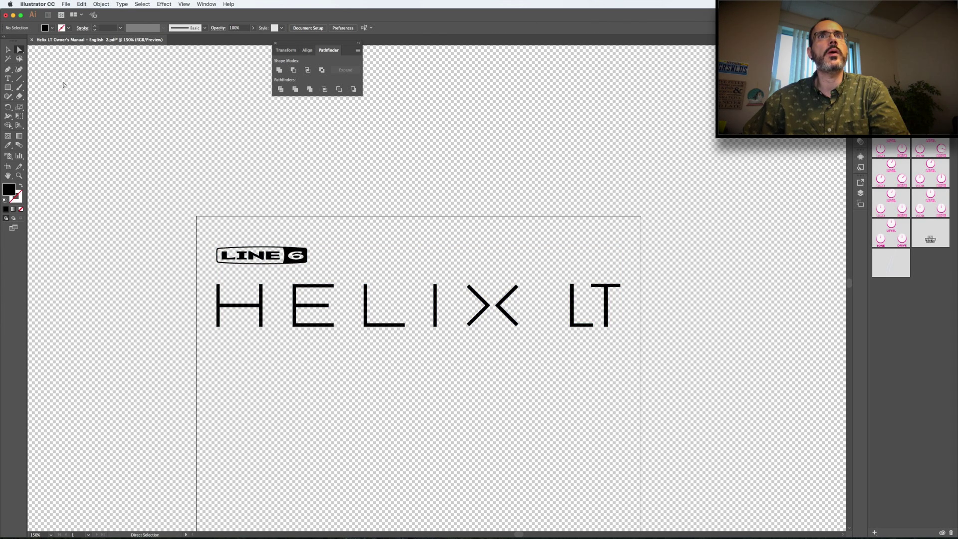
pyautogui.moveTo(193, 225); pyautogui.dragTo(327, 269)
pyautogui.press('v')
pyautogui.moveTo(307, 247); pyautogui.dragTo(631, 186)
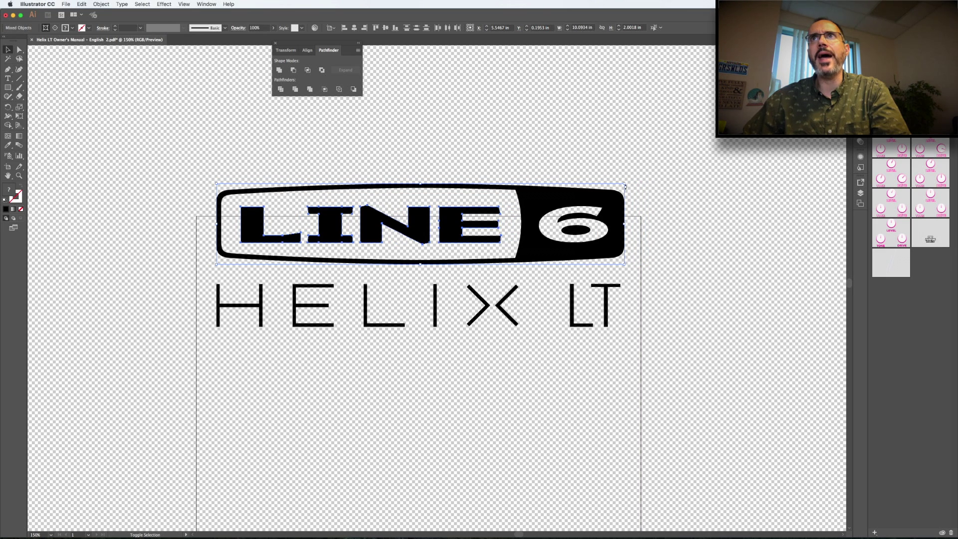
pyautogui.moveTo(624, 183); pyautogui.dragTo(623, 185)
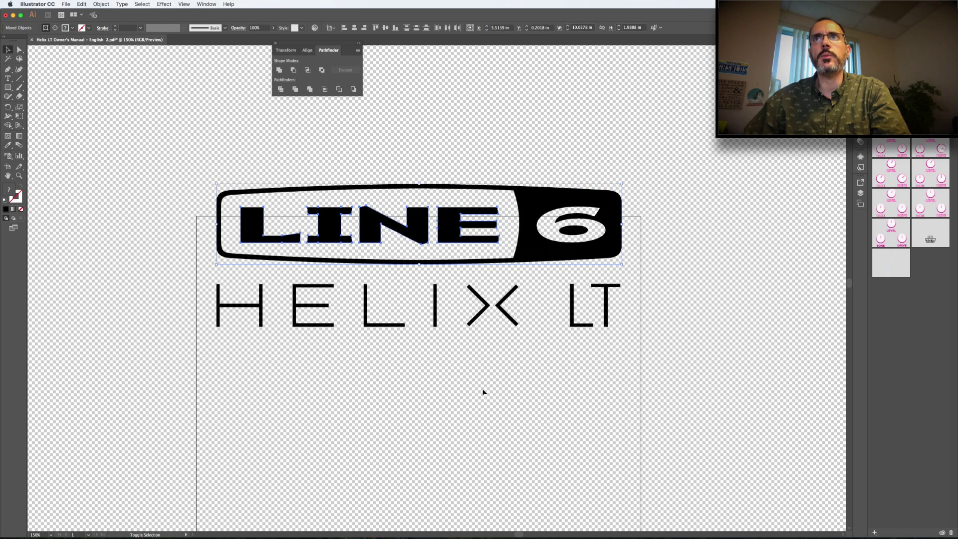
pyautogui.click(530, 387)
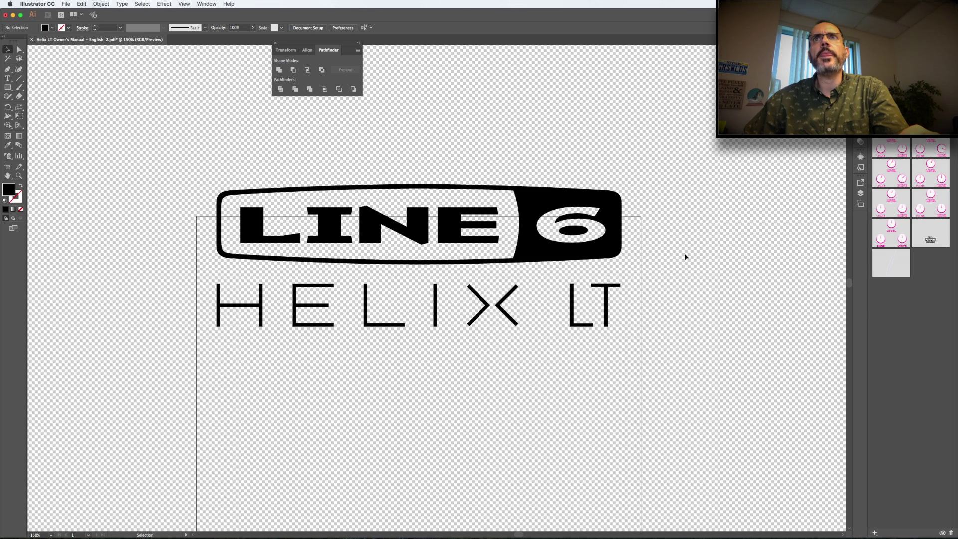
# - Thicken the HELIX LT letters with a 2 pt black stroke, hiding the selection edges, and clear the selection
pyautogui.moveTo(657, 364); pyautogui.dragTo(139, 276)
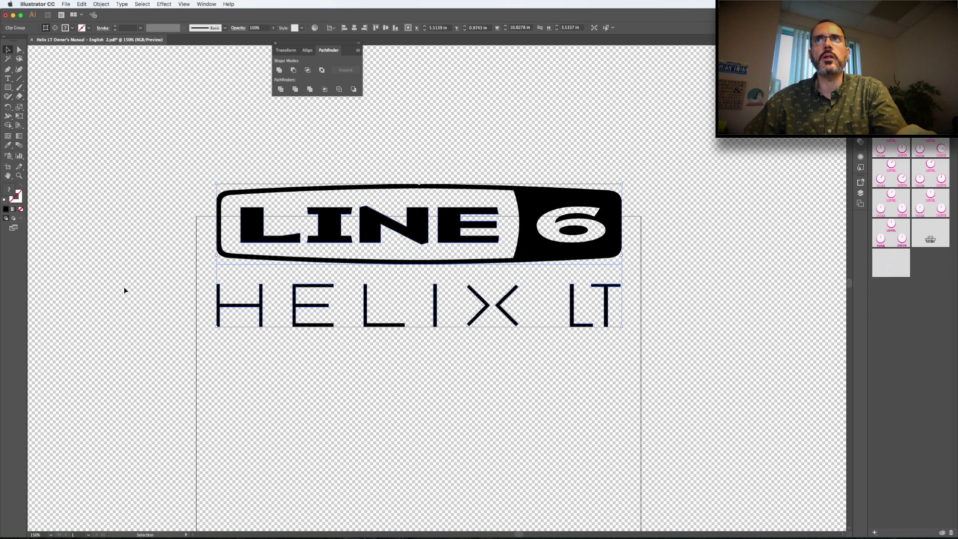
pyautogui.click(104, 313)
pyautogui.press('a')
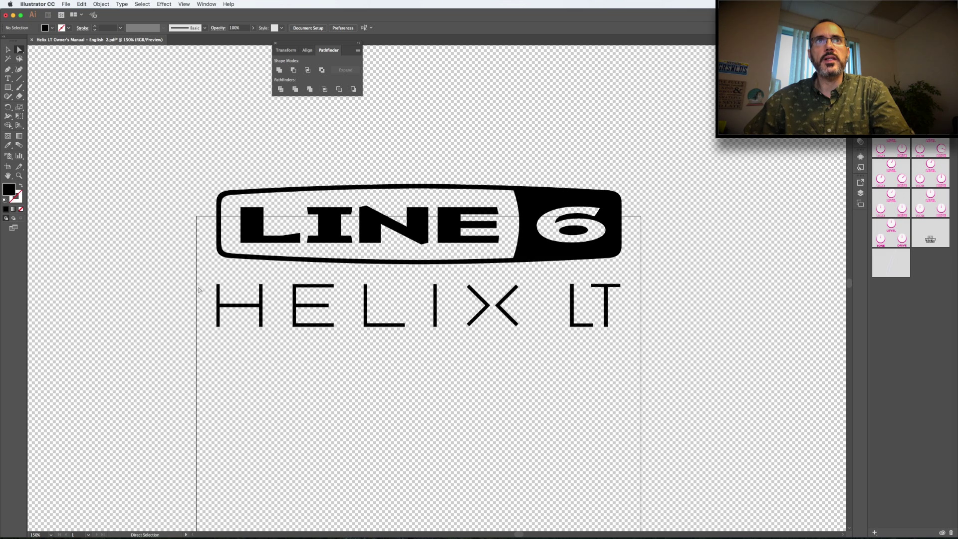
pyautogui.moveTo(203, 278); pyautogui.dragTo(649, 341)
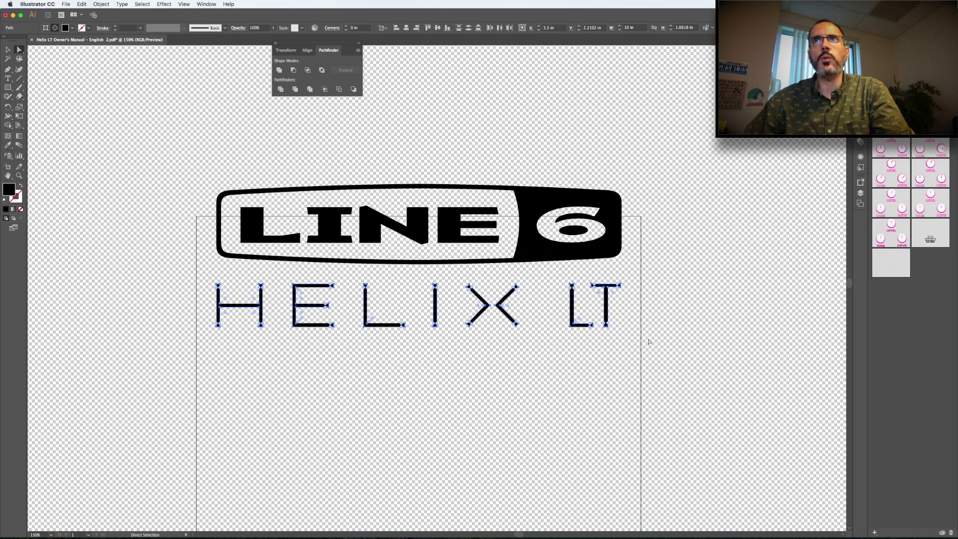
pyautogui.press('super+h')
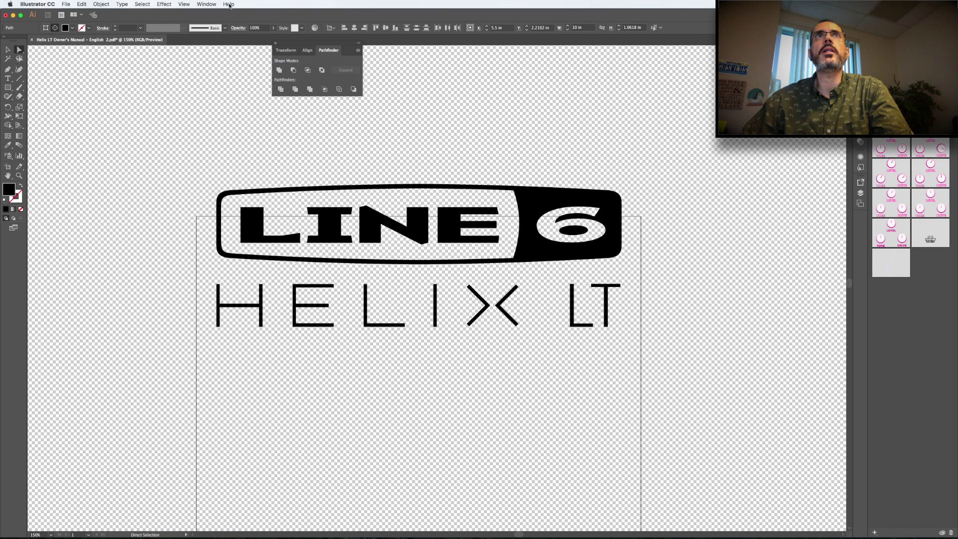
pyautogui.click(206, 4)
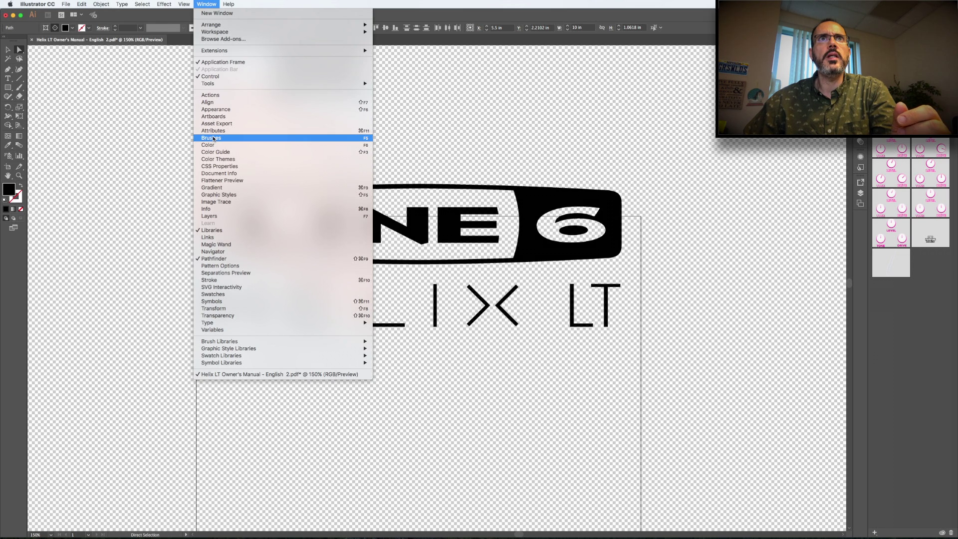
pyautogui.press('Escape')
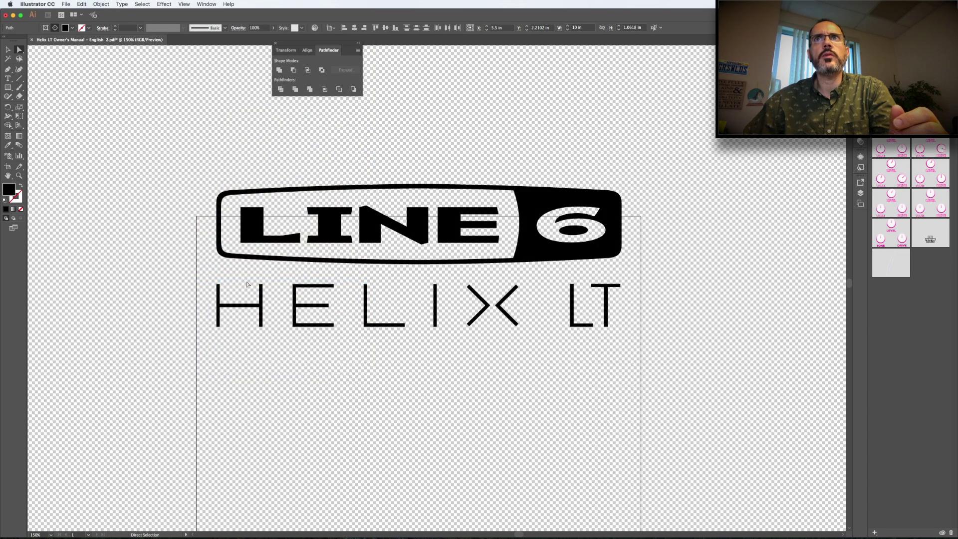
pyautogui.click(826, 131)
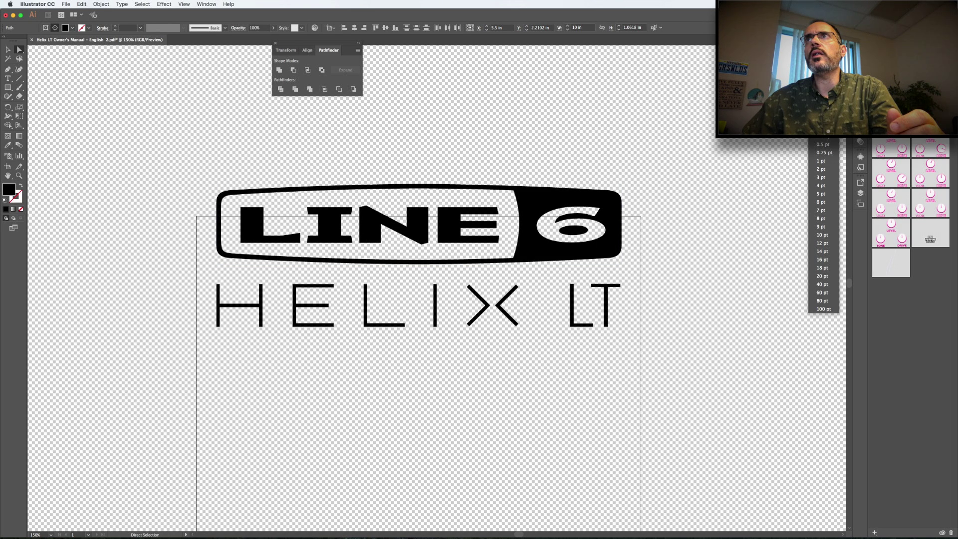
pyautogui.click(822, 161)
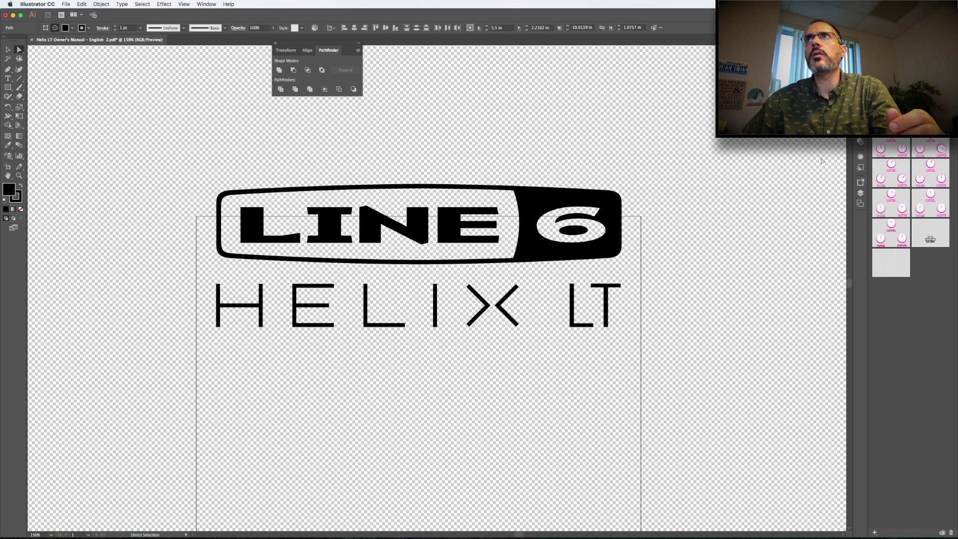
pyautogui.click(826, 131)
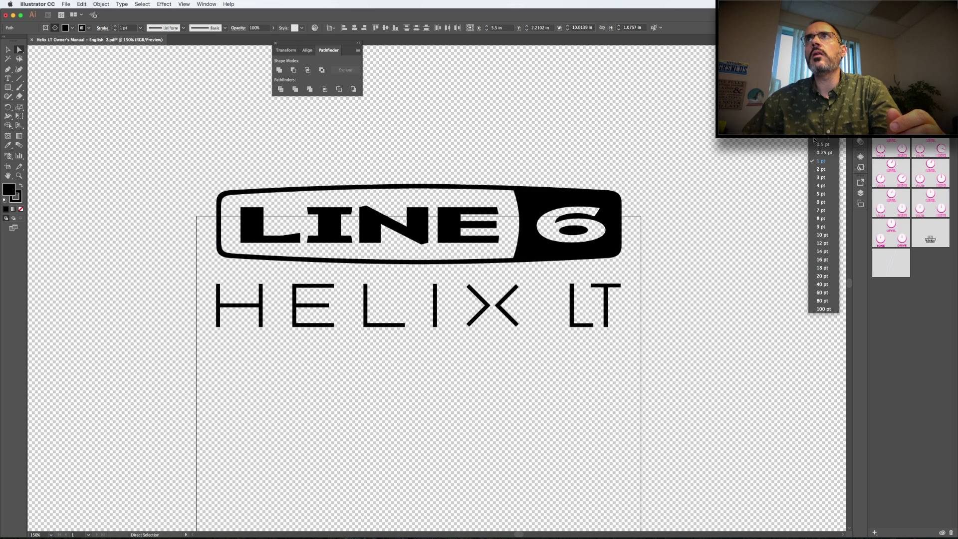
pyautogui.click(820, 169)
pyautogui.click(685, 252)
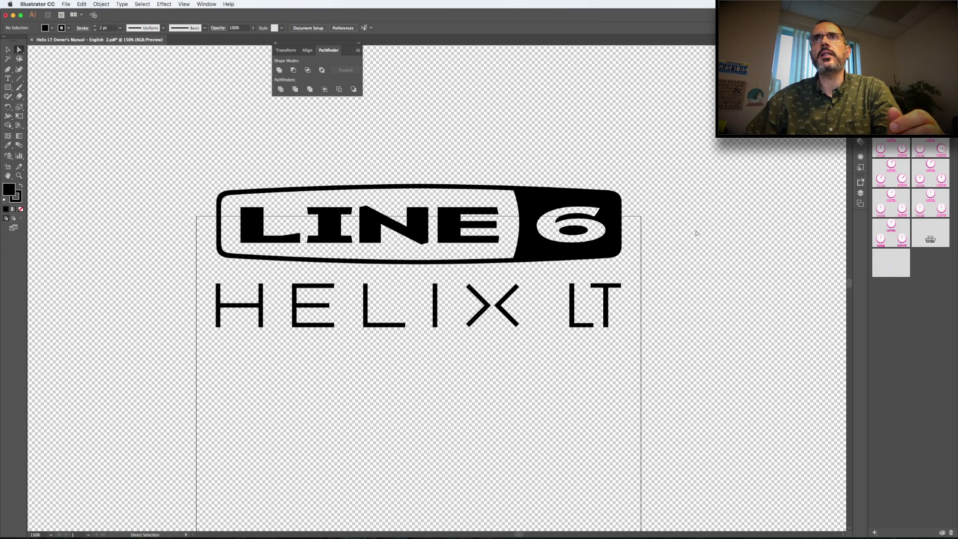
# - Select all the paths of the enlarged LINE 6 logo without the HELIX LT title
pyautogui.press('v')
pyautogui.press('a')
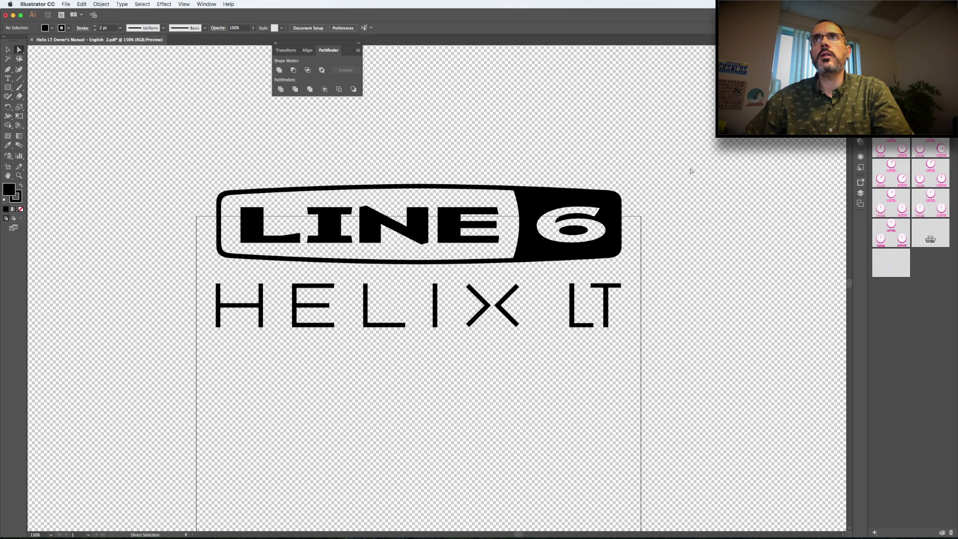
pyautogui.moveTo(690, 171); pyautogui.dragTo(178, 270)
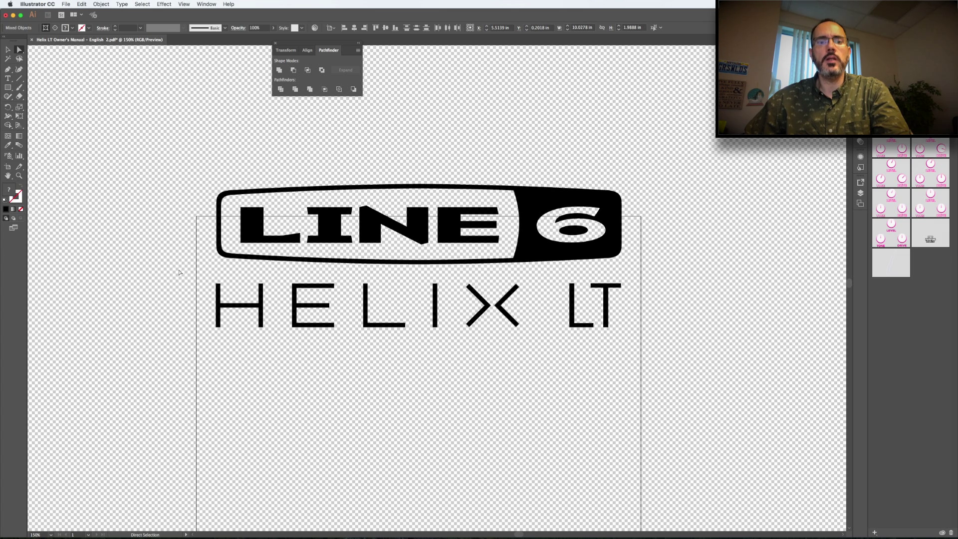
# - Hide Illustrator, switch to Finder and launch Adobe Photoshop CC 2017 from its folder in Applications
pyautogui.press('super+Tab')
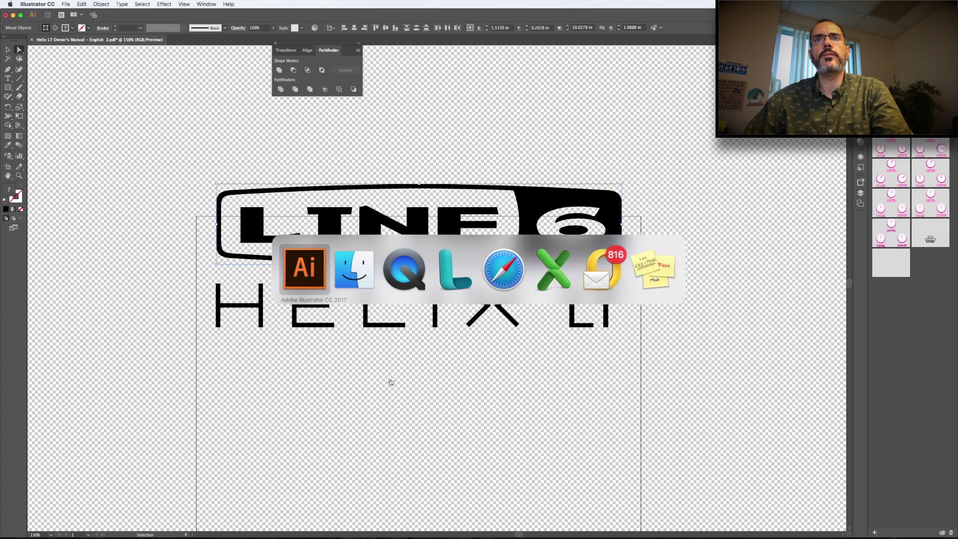
pyautogui.moveTo(391, 537)
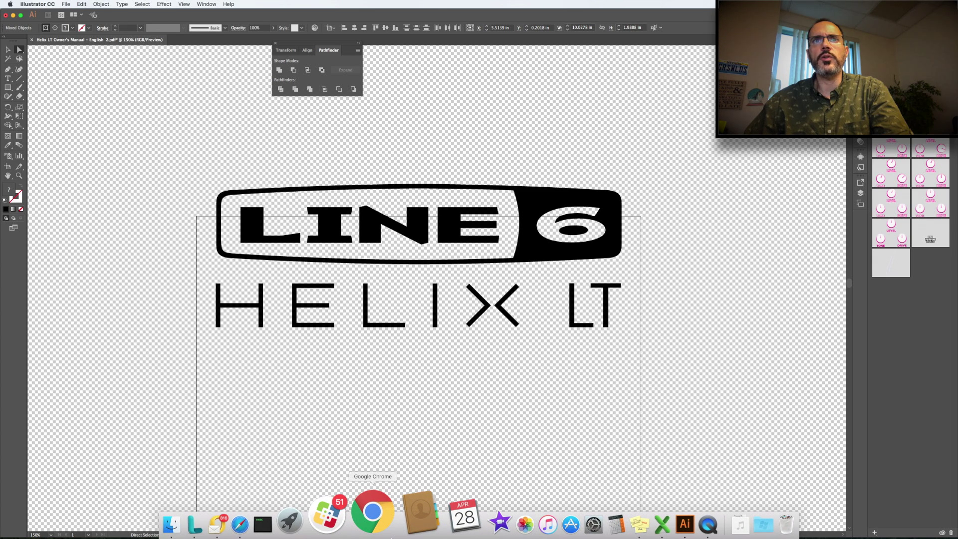
pyautogui.press('super+h')
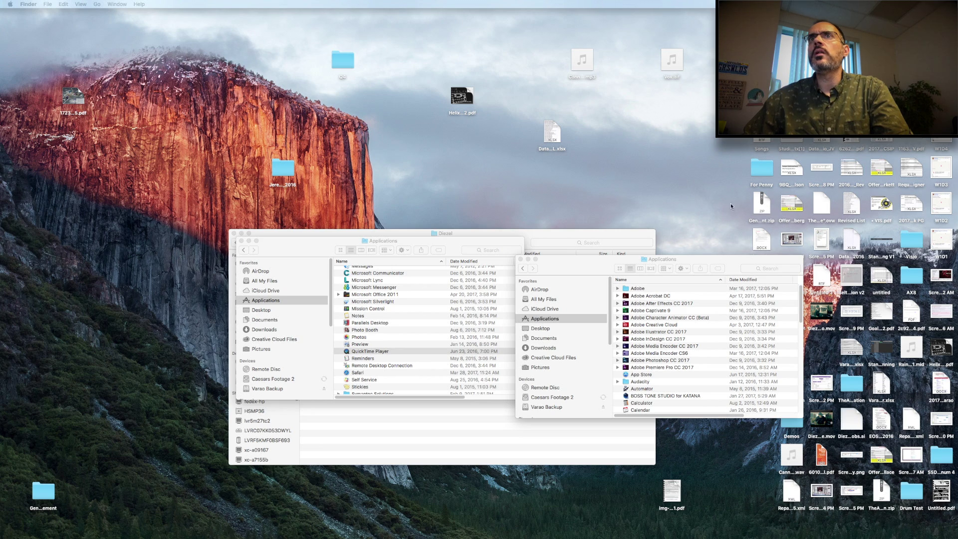
pyautogui.click(312, 308)
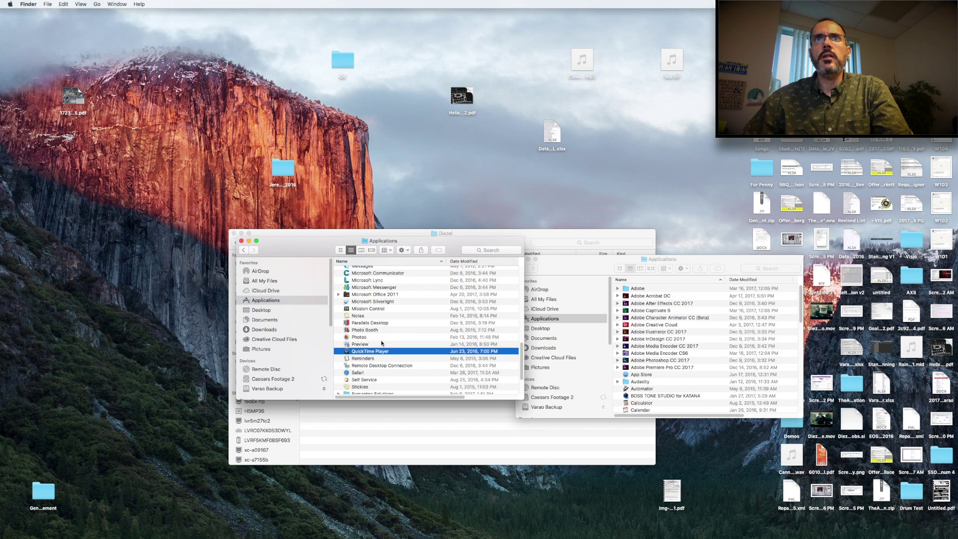
pyautogui.scroll(10, 382, 343)
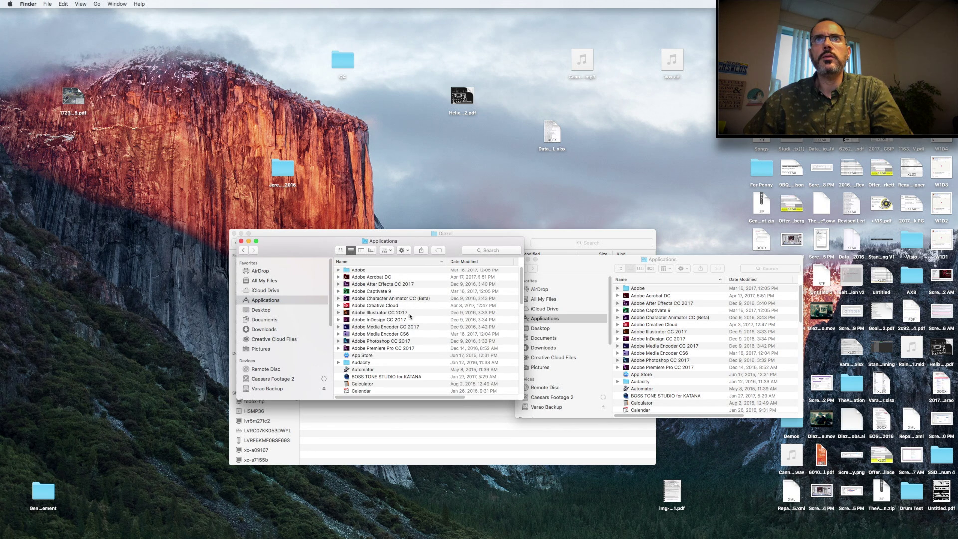
pyautogui.click(403, 342)
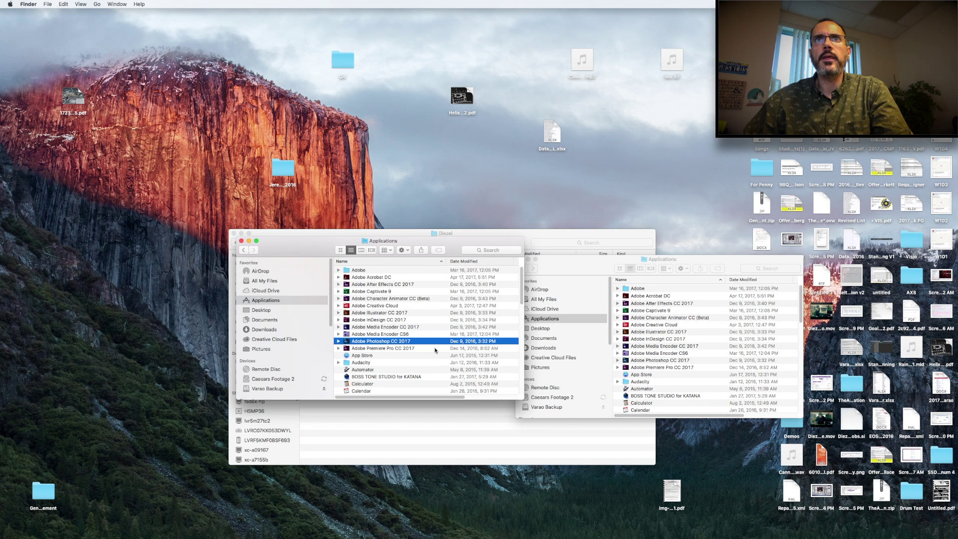
pyautogui.doubleClick(404, 344)
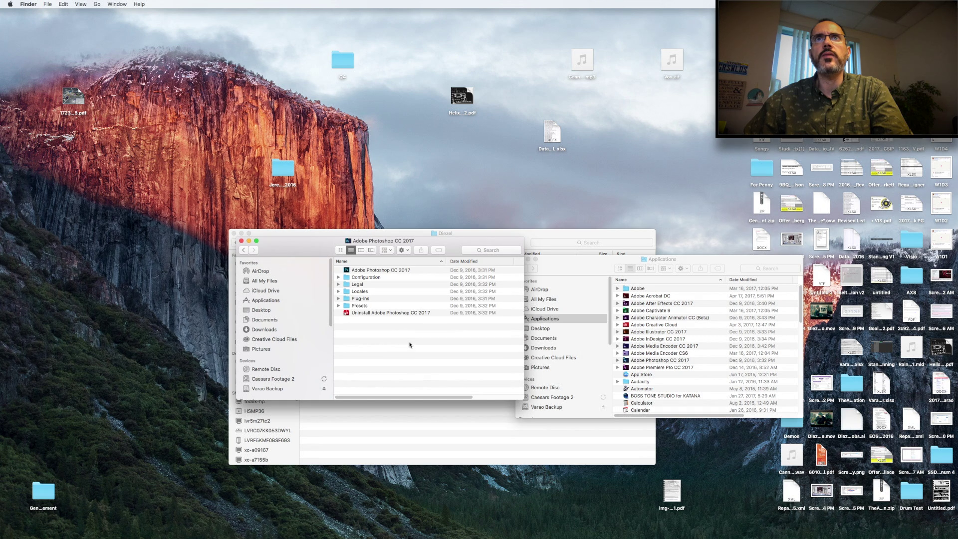
pyautogui.click(371, 272)
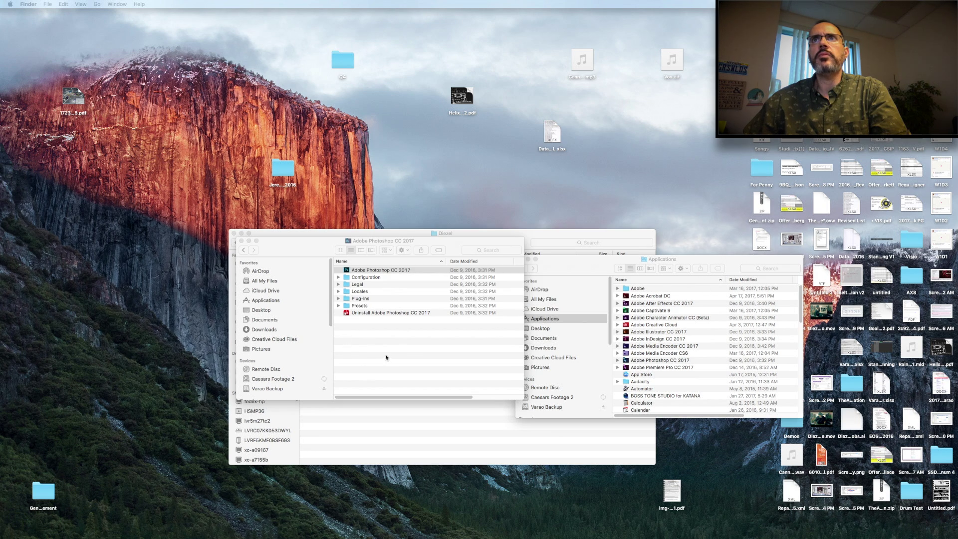
# - Move the Photoshop folder window aside and open VH4_PedalKnobs_1.psd from the Diezel folder in Photoshop
pyautogui.click(429, 244)
pyautogui.moveTo(441, 243); pyautogui.dragTo(338, 291)
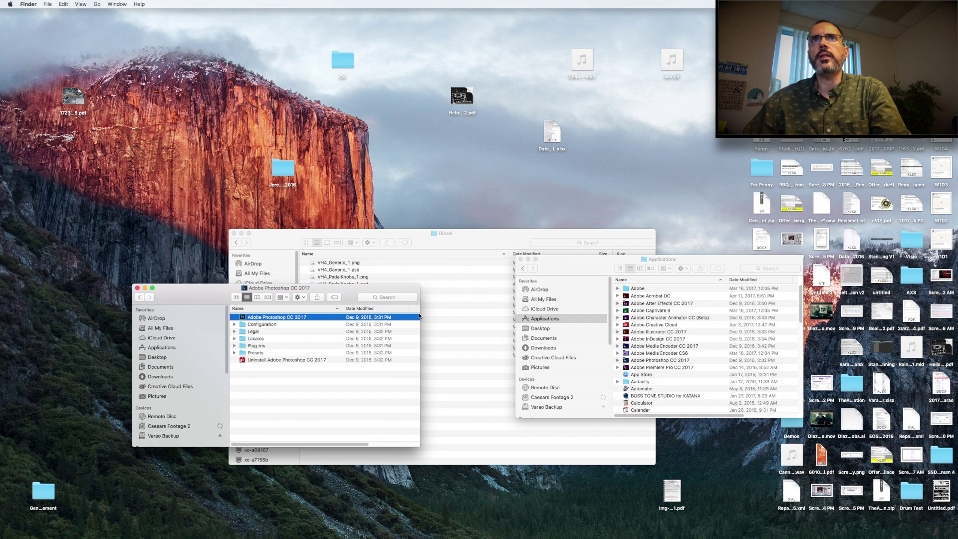
pyautogui.click(432, 245)
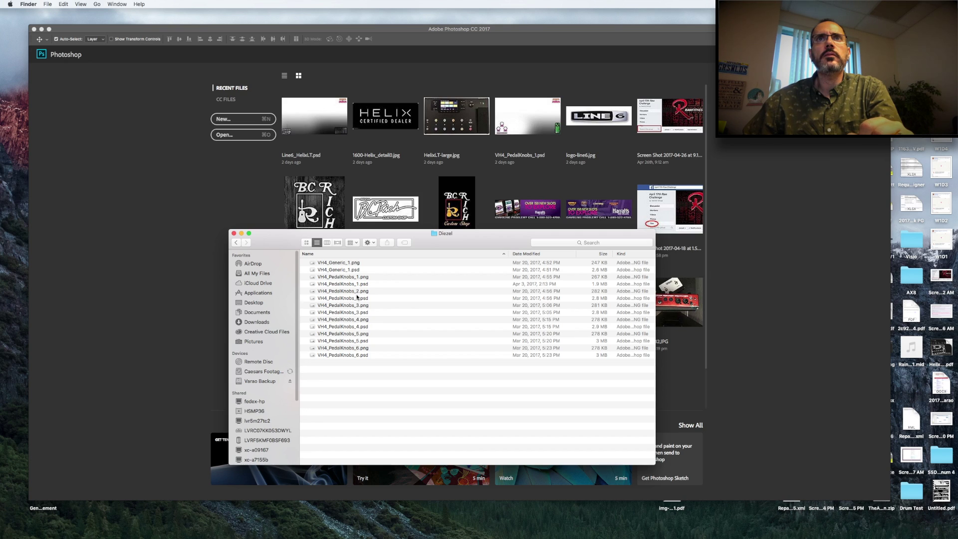
pyautogui.doubleClick(314, 284)
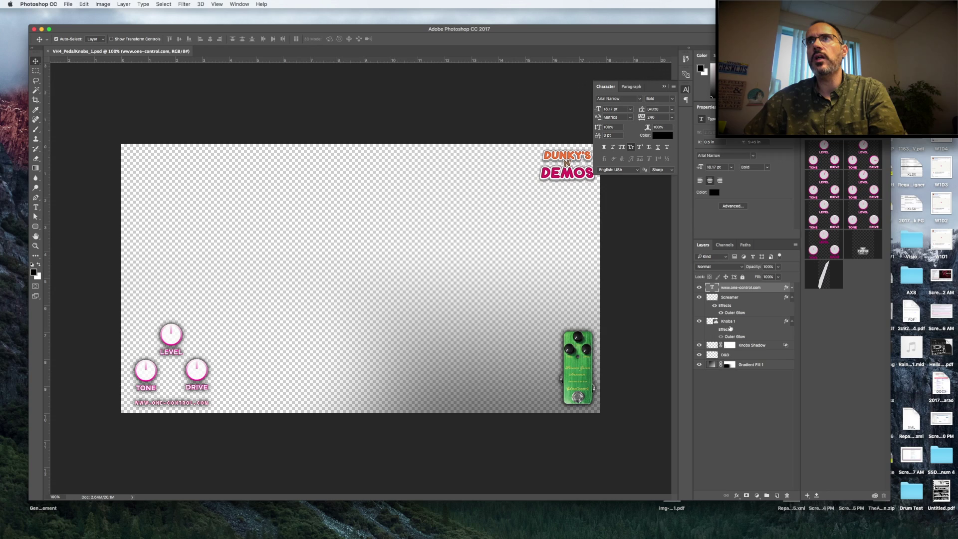
pyautogui.click(699, 287)
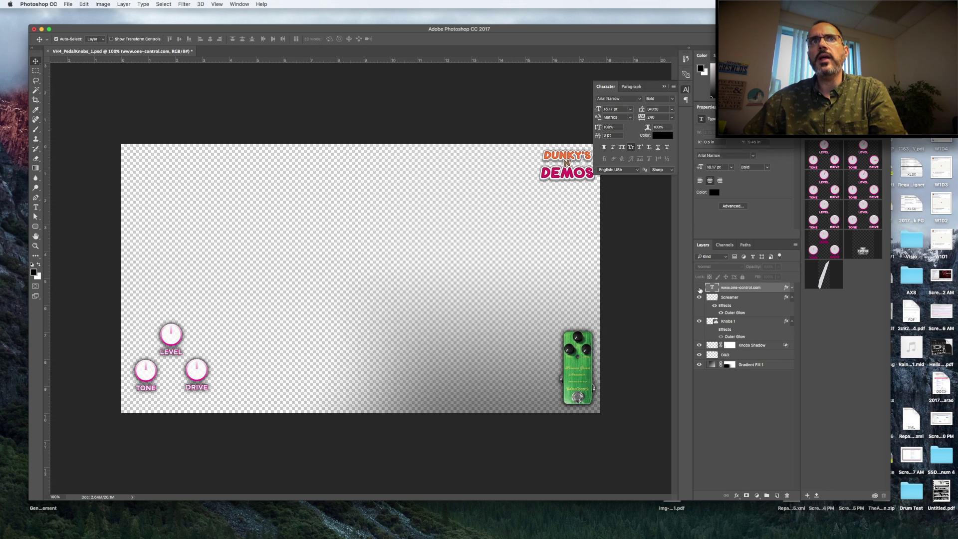
pyautogui.click(699, 297)
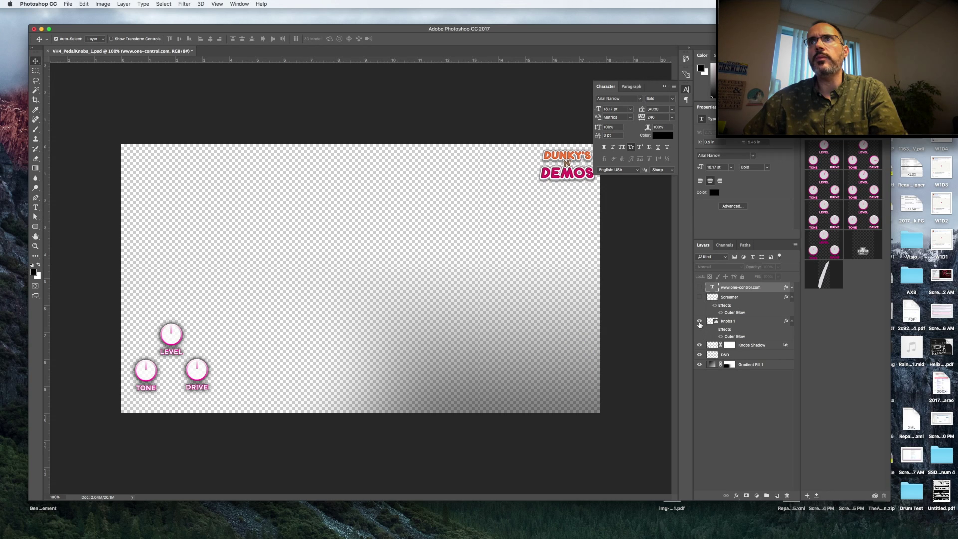
pyautogui.click(699, 322)
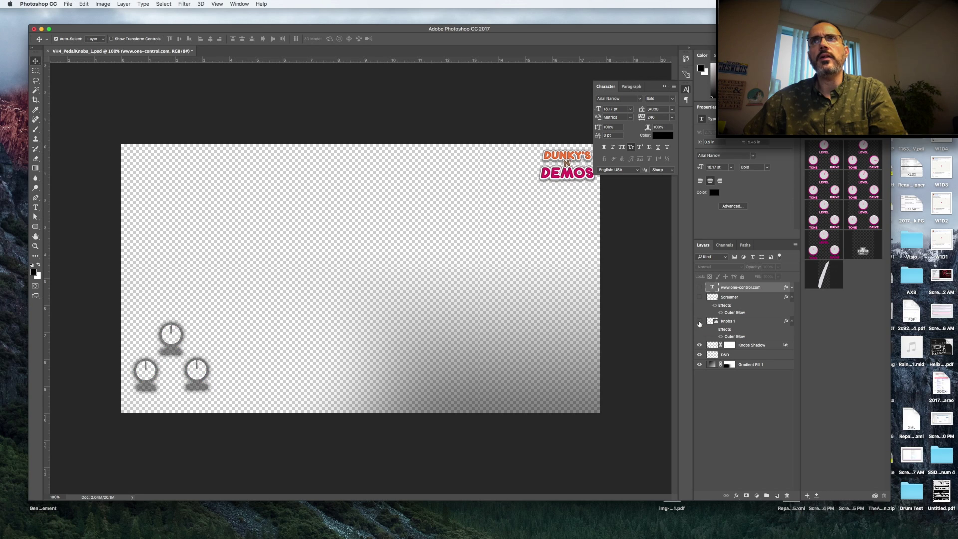
pyautogui.click(699, 346)
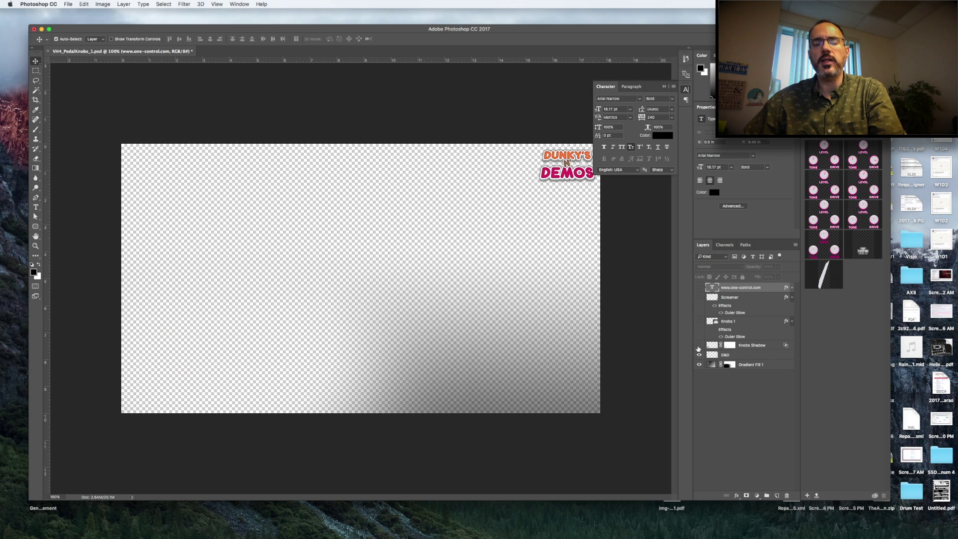
# - Paste the copied LINE 6 logo into the Photoshop document as a Smart Object at its default placement
pyautogui.press('super')
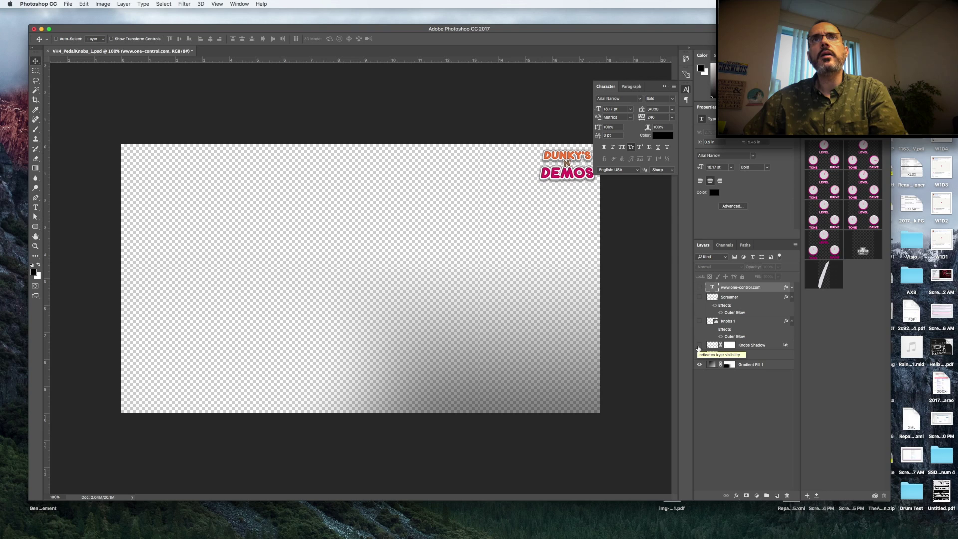
pyautogui.press('super+v')
pyautogui.click(458, 244)
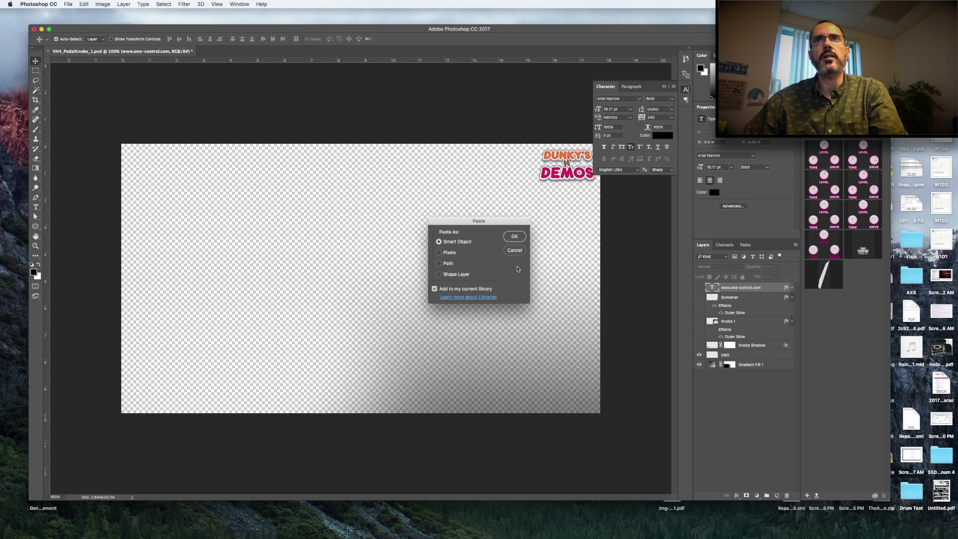
pyautogui.press('Return')
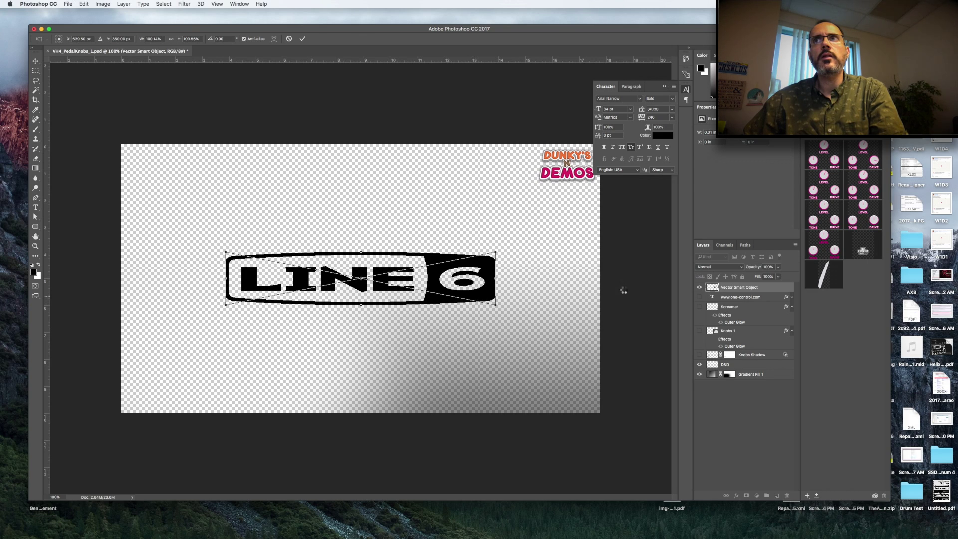
pyautogui.press('Return')
# - Rename the pasted LINE 6 logo layer as Lin6 Badge
pyautogui.doubleClick(733, 289)
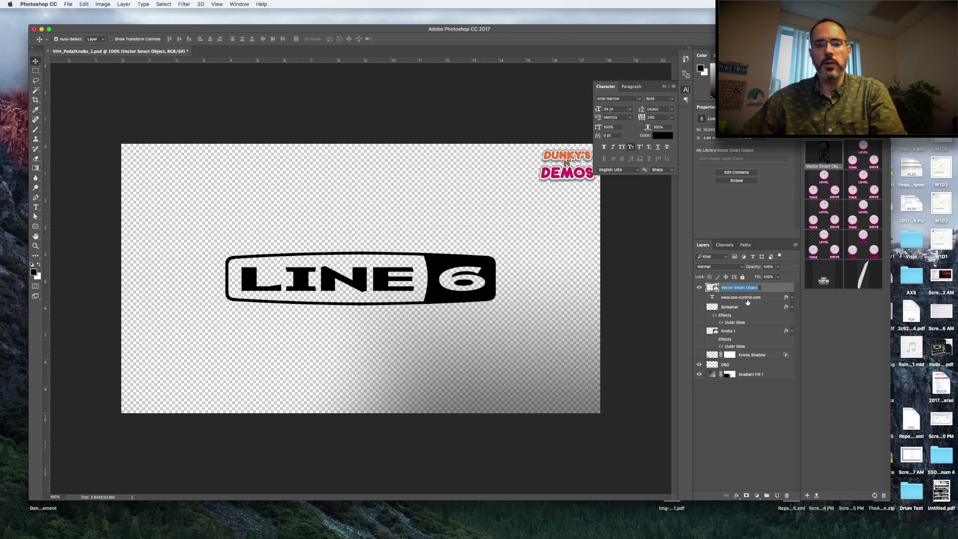
pyautogui.write('Lin')
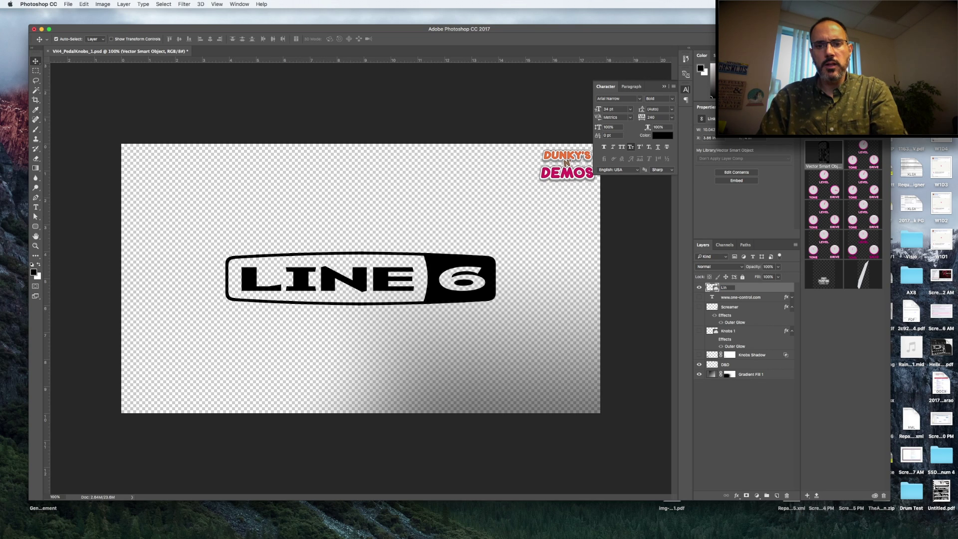
pyautogui.write('e6 Badge')
pyautogui.press('Return')
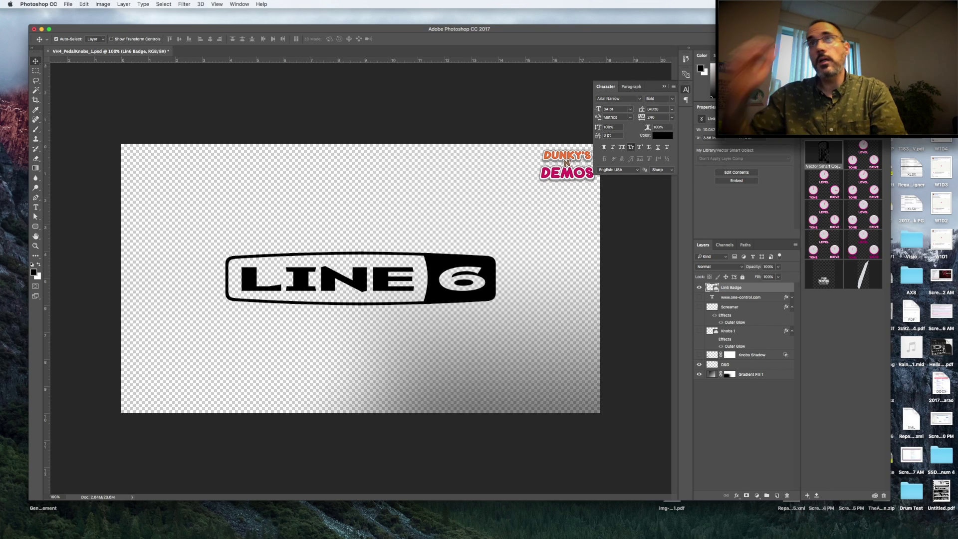
# - Switch to Illustrator, select and copy all paths of the HELIX LT title, and return to Photoshop
pyautogui.press('super+Tab')
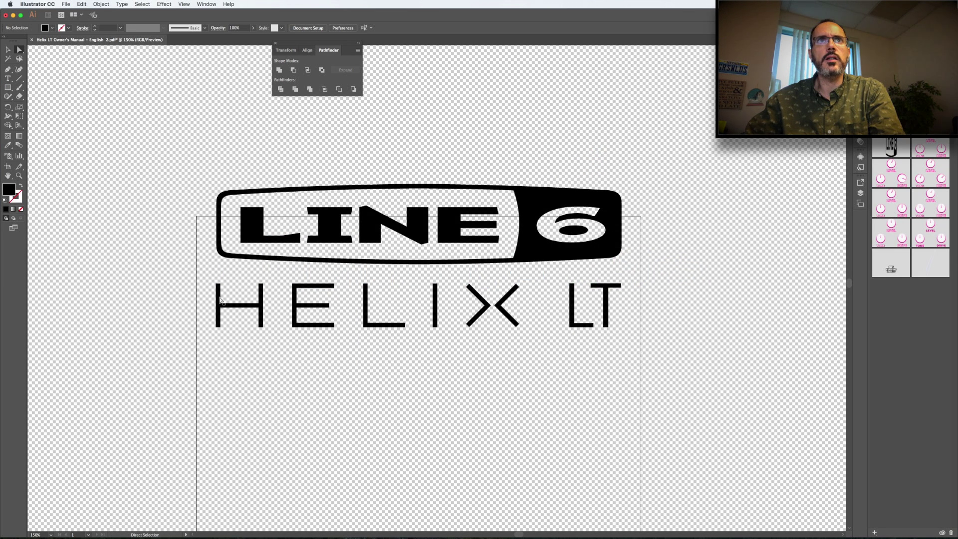
pyautogui.moveTo(208, 277); pyautogui.dragTo(642, 346)
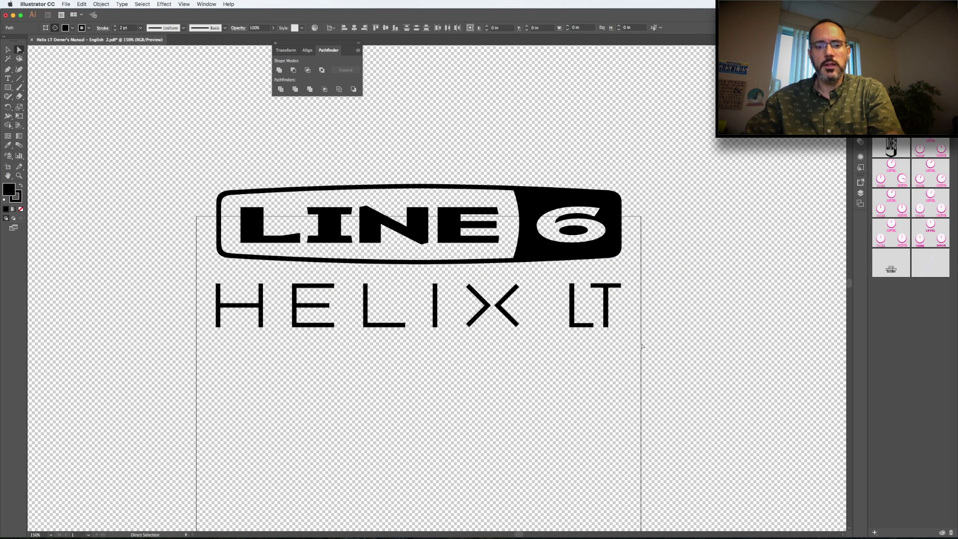
pyautogui.press('super+Tab')
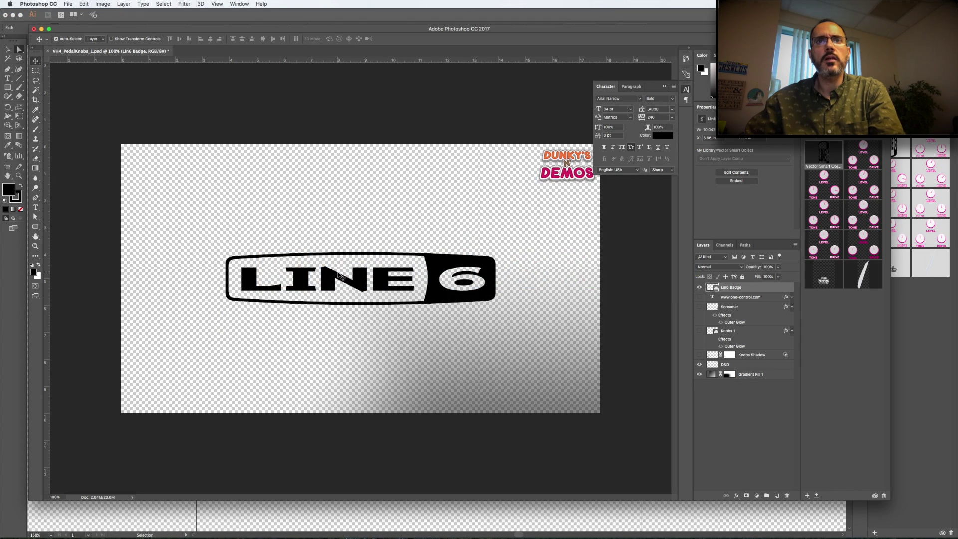
# - Paste the HELIX LT title as a Smart Object and position it just below the LINE 6 badge with a small gap
pyautogui.press('super+v')
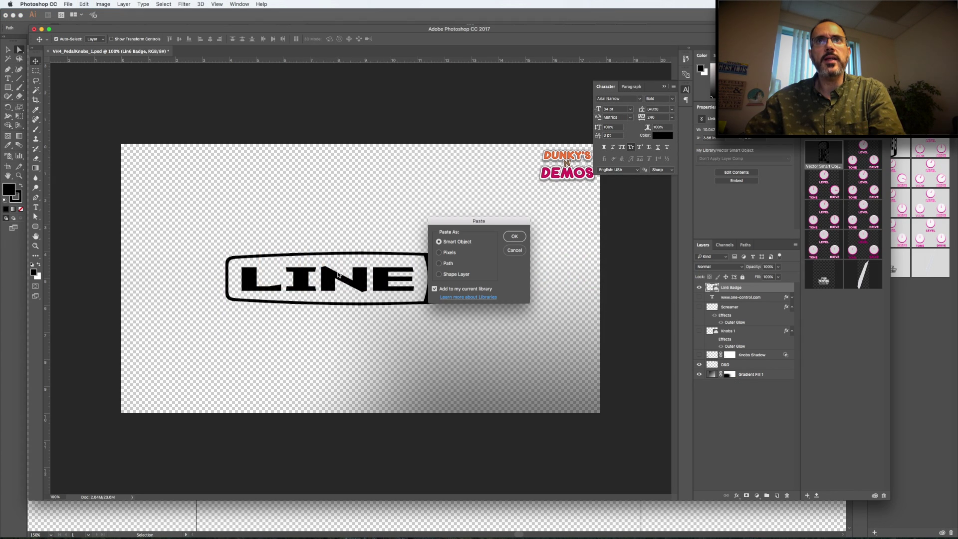
pyautogui.click(514, 237)
pyautogui.moveTo(475, 266); pyautogui.dragTo(475, 325)
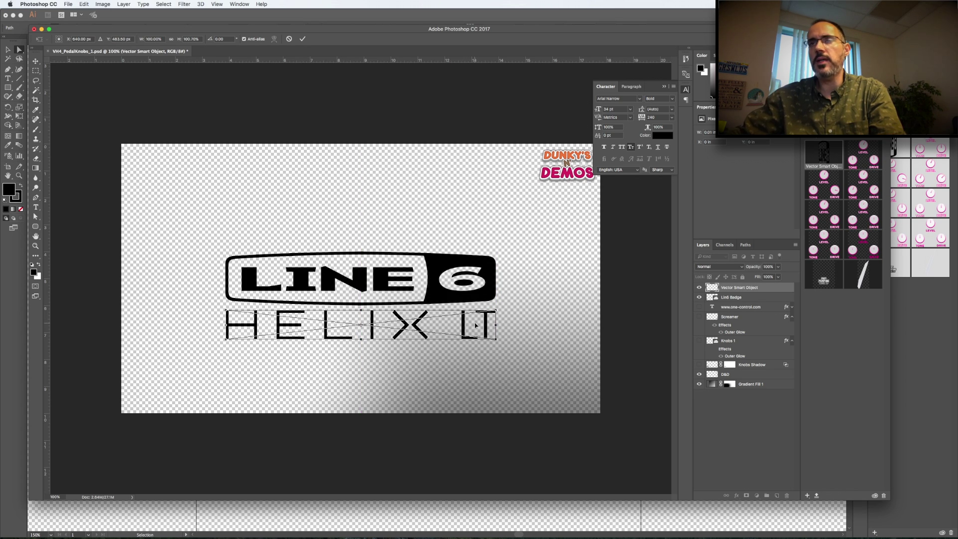
pyautogui.press('Return')
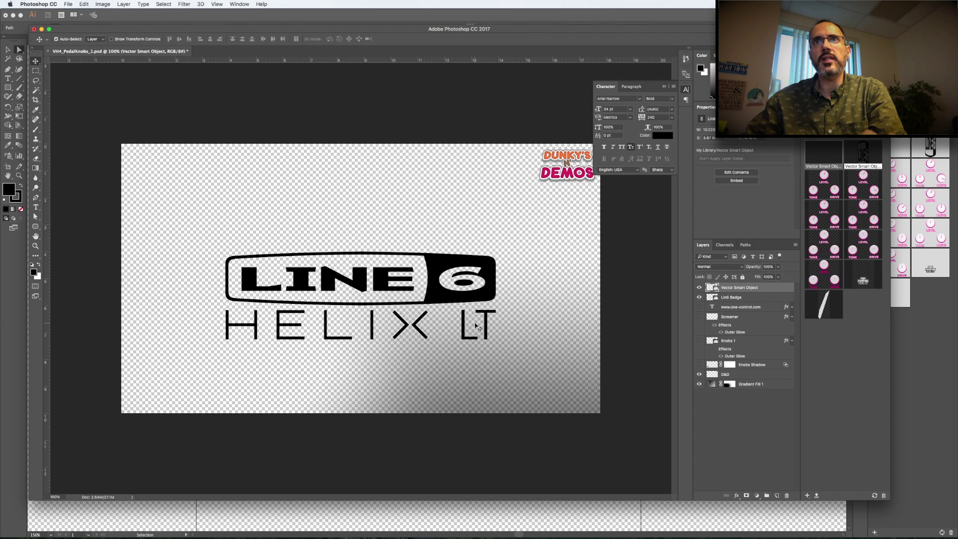
pyautogui.press('Down')
pyautogui.press('Down')
pyautogui.press('Down')
pyautogui.press('Down')
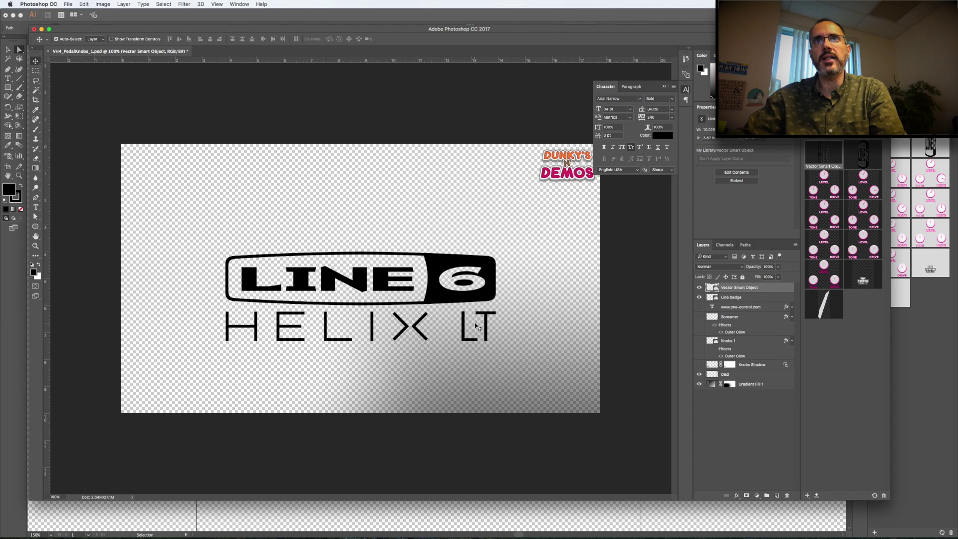
pyautogui.press('Down')
pyautogui.press('Down')
pyautogui.press('Down')
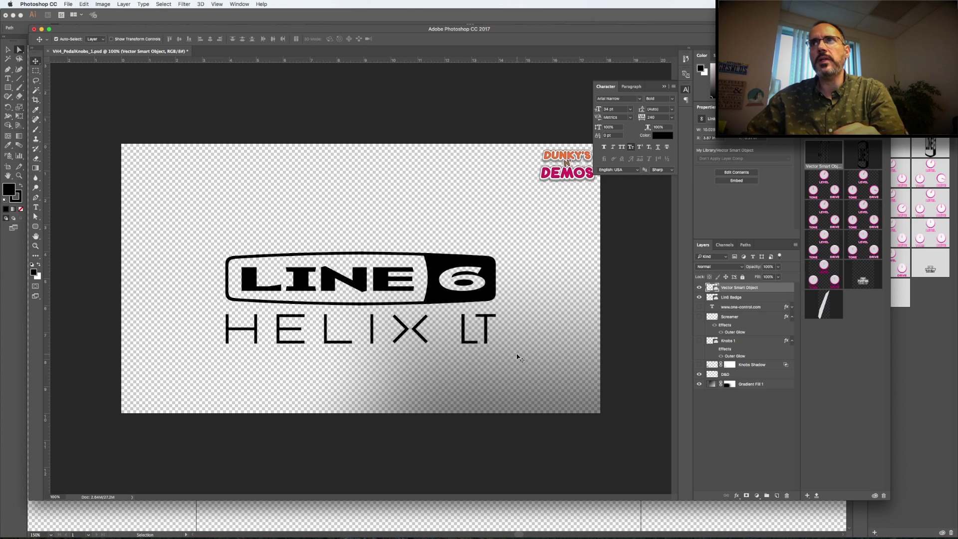
# - Rename the pasted HELIX LT title layer as Helix LT wordmark
pyautogui.doubleClick(750, 294)
pyautogui.hotkey('ctrl', 'a')
pyautogui.write('H')
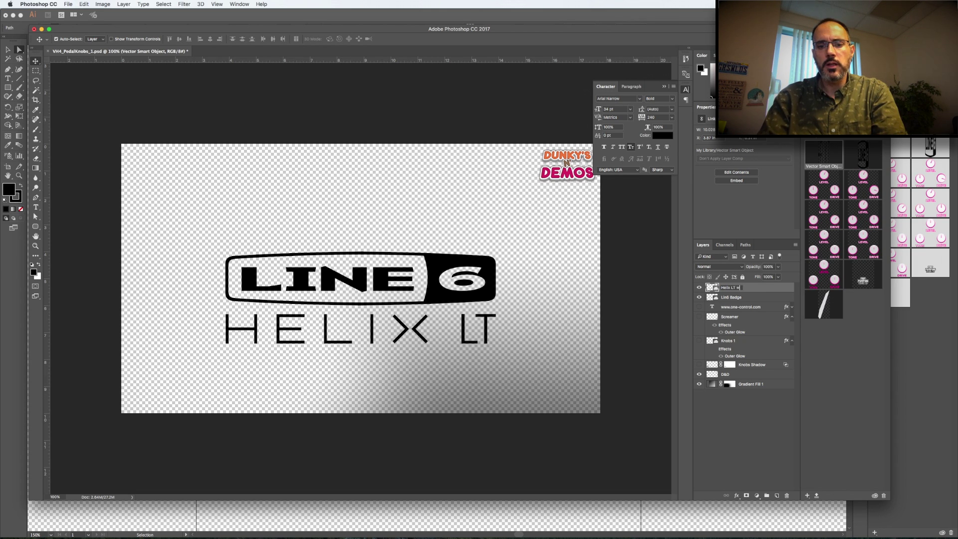
pyautogui.write('elix LT wordmark')
pyautogui.press('Return')
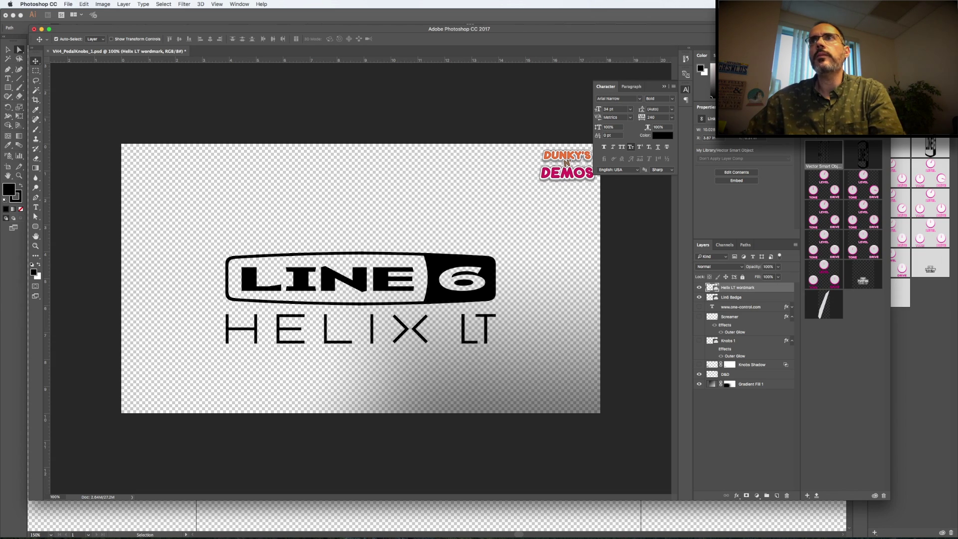
# - Save the document under the name Helix LT Basic.psd in Photoshop format in the Line6 folder inside Graphic Files
pyautogui.press('shift+super+s')
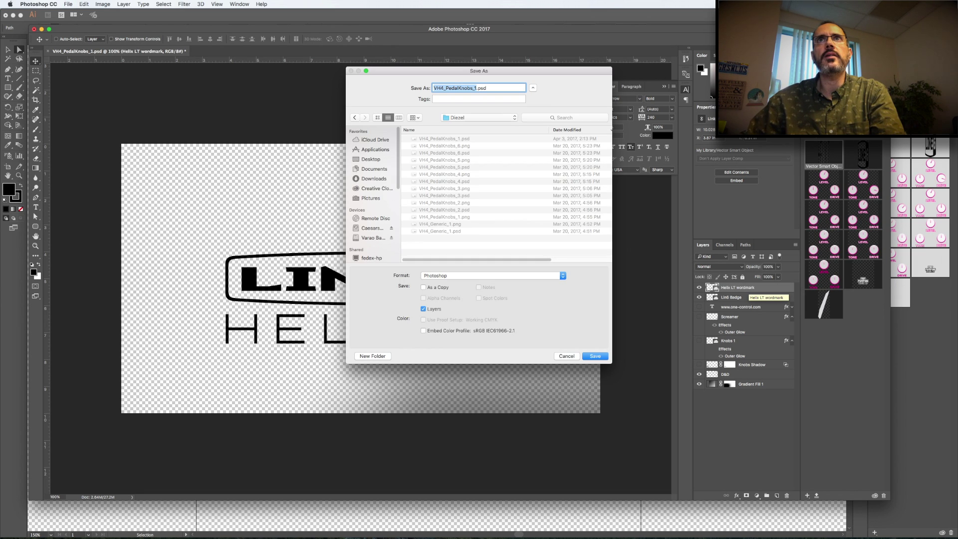
pyautogui.click(479, 118)
pyautogui.click(481, 126)
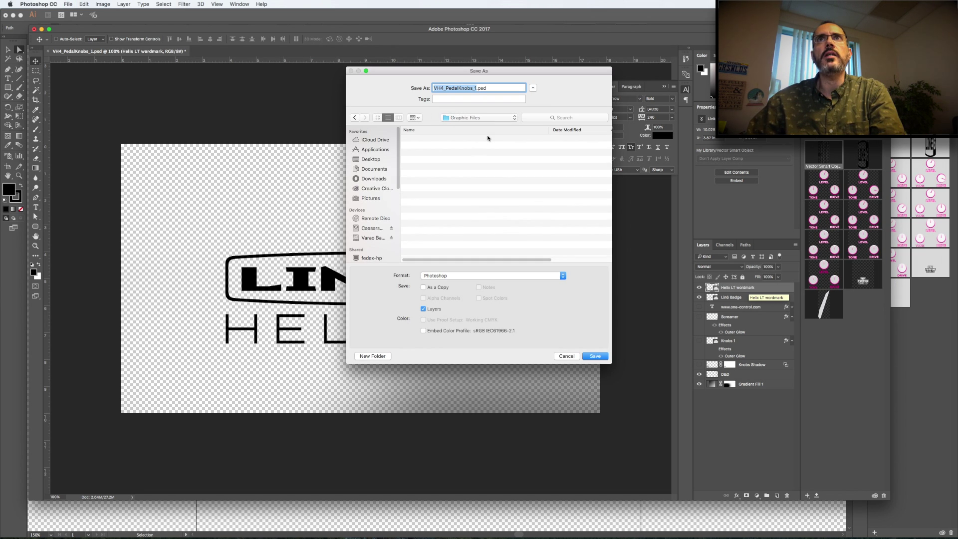
pyautogui.doubleClick(425, 139)
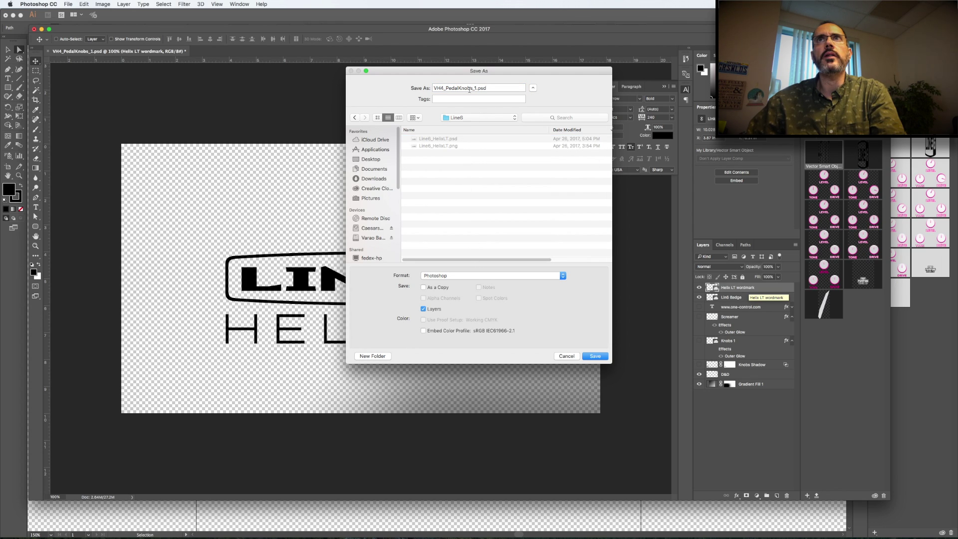
pyautogui.doubleClick(443, 88)
pyautogui.write('Helix LT B')
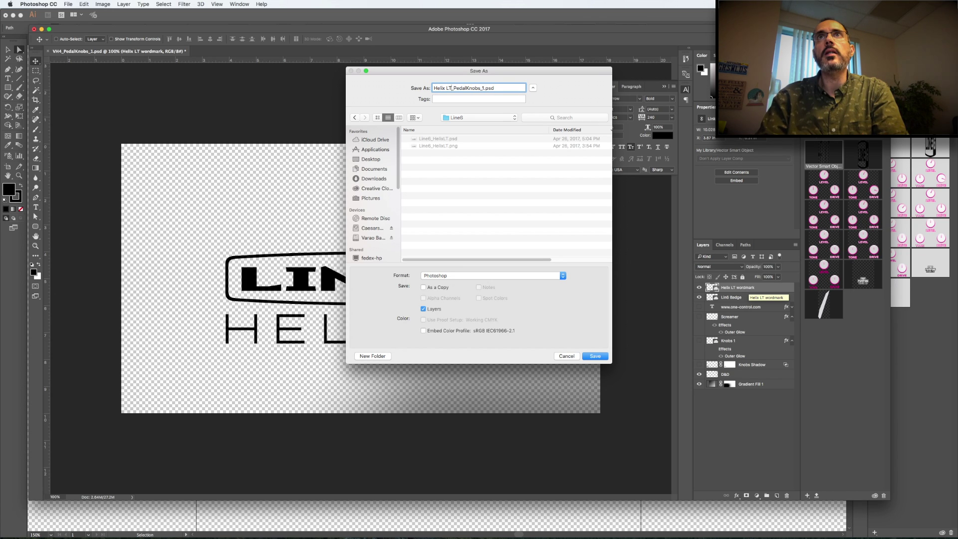
pyautogui.write('asic')
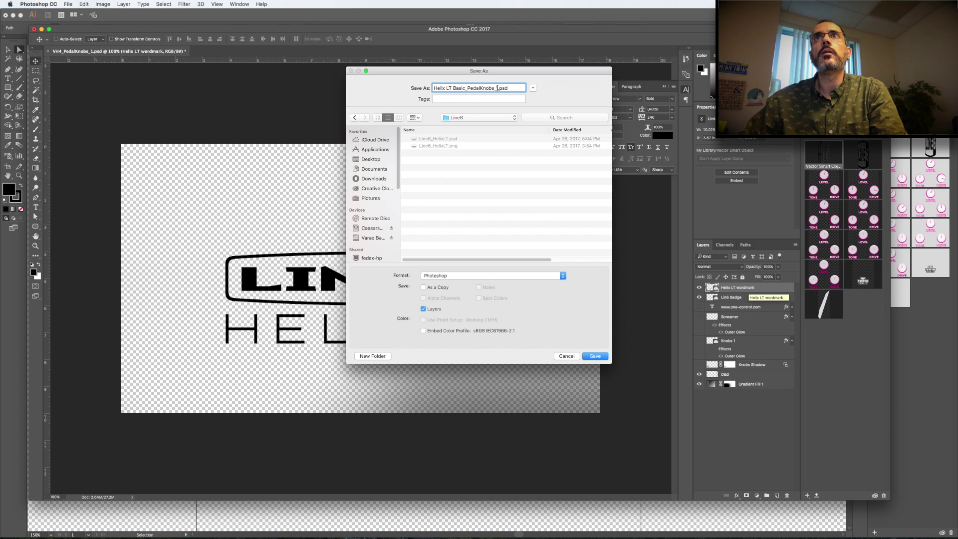
pyautogui.moveTo(497, 88); pyautogui.dragTo(469, 88)
pyautogui.press('BackSpace')
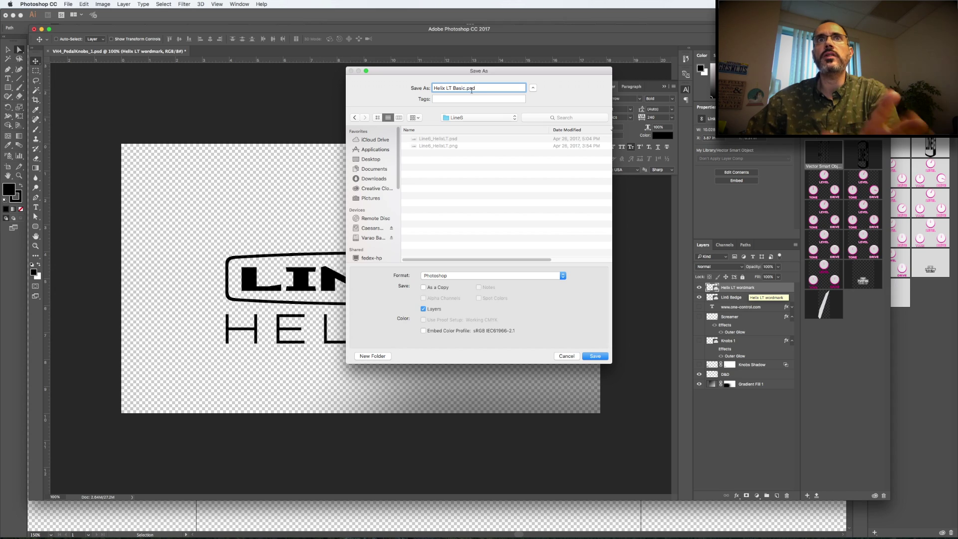
pyautogui.click(595, 356)
pyautogui.press('Return')
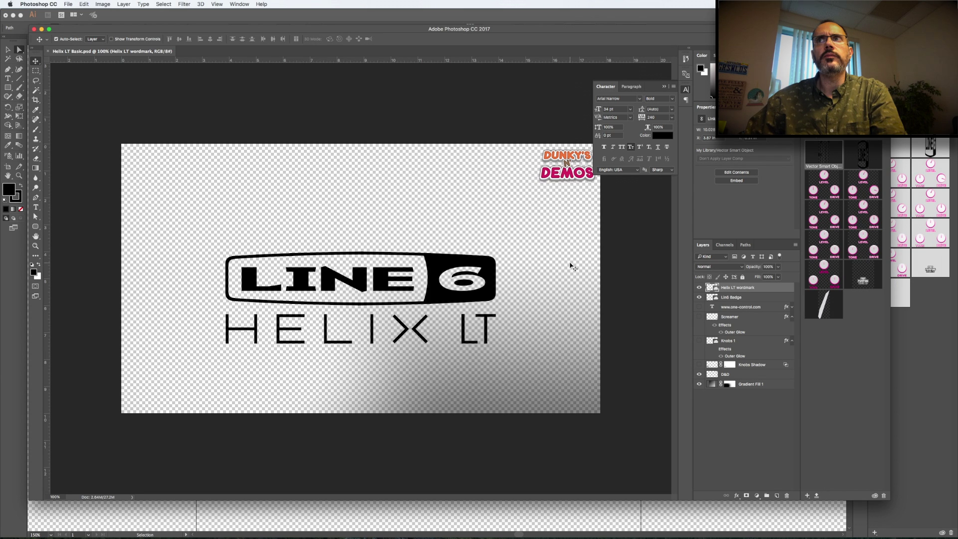
# - Group the Helix LT wordmark and Lin6 Badge layers, and keep the original group hidden beneath a duplicate of it
pyautogui.keyDown('shift'); pyautogui.click(756, 297); pyautogui.keyUp('shift')
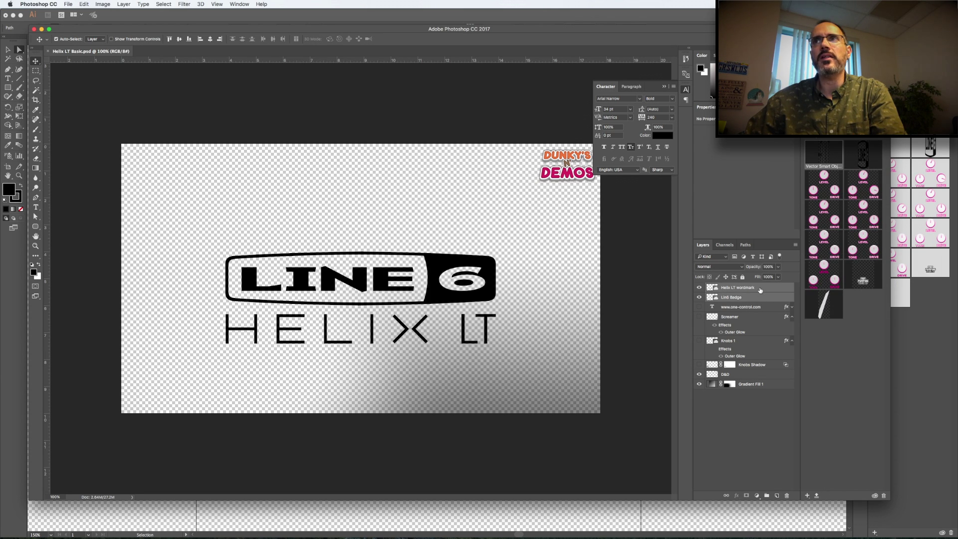
pyautogui.press('super+g')
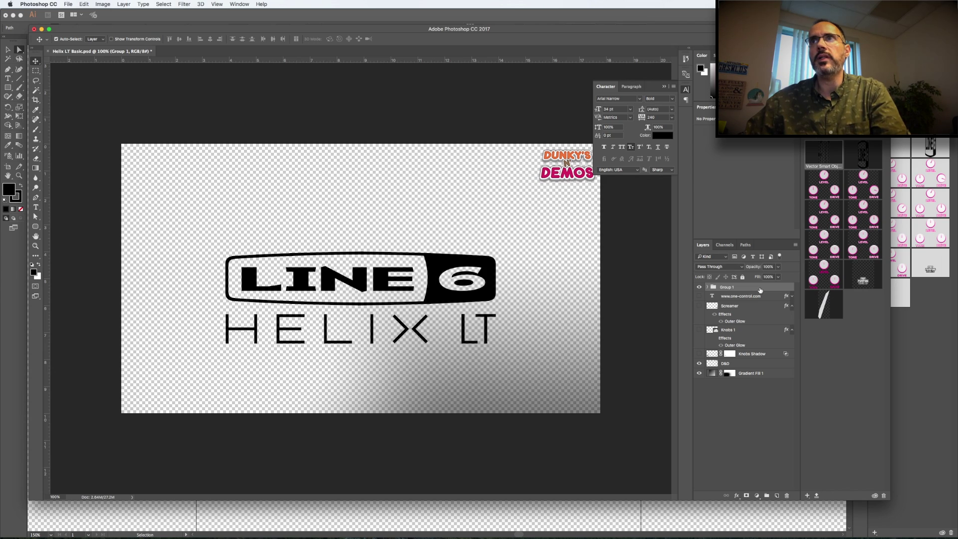
pyautogui.moveTo(719, 290); pyautogui.dragTo(777, 495)
pyautogui.click(699, 295)
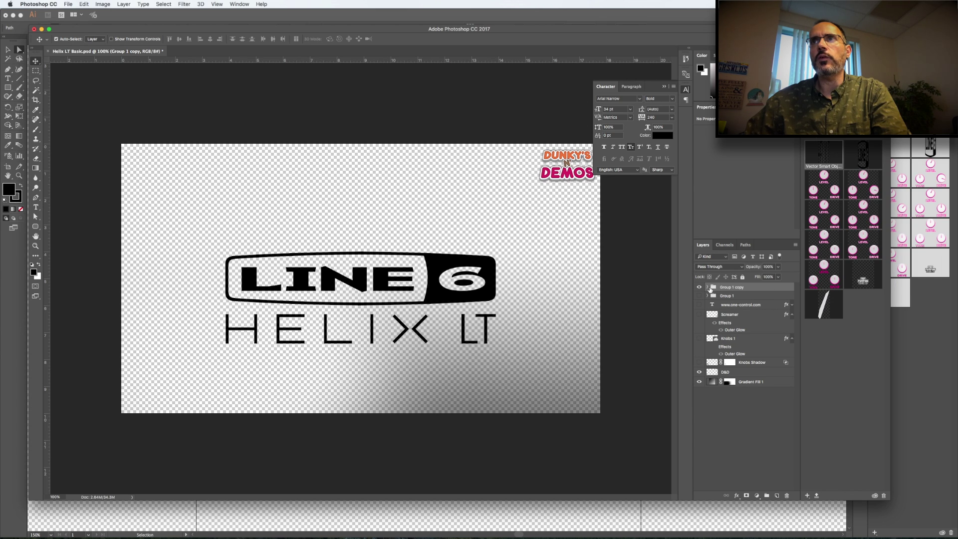
# - Apply a Gradient Overlay with 100% opacity to the Lin6 Badge layer in the duplicated group
pyautogui.moveTo(709, 289)
pyautogui.mouseDown()
pyautogui.moveTo(715, 301)
pyautogui.moveTo(717, 288)
pyautogui.mouseUp()
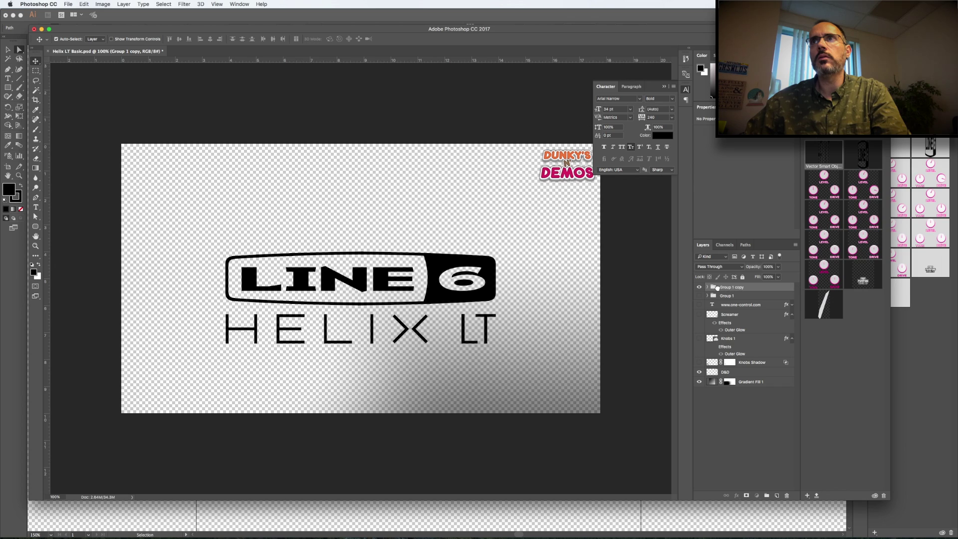
pyautogui.click(708, 287)
pyautogui.click(762, 297)
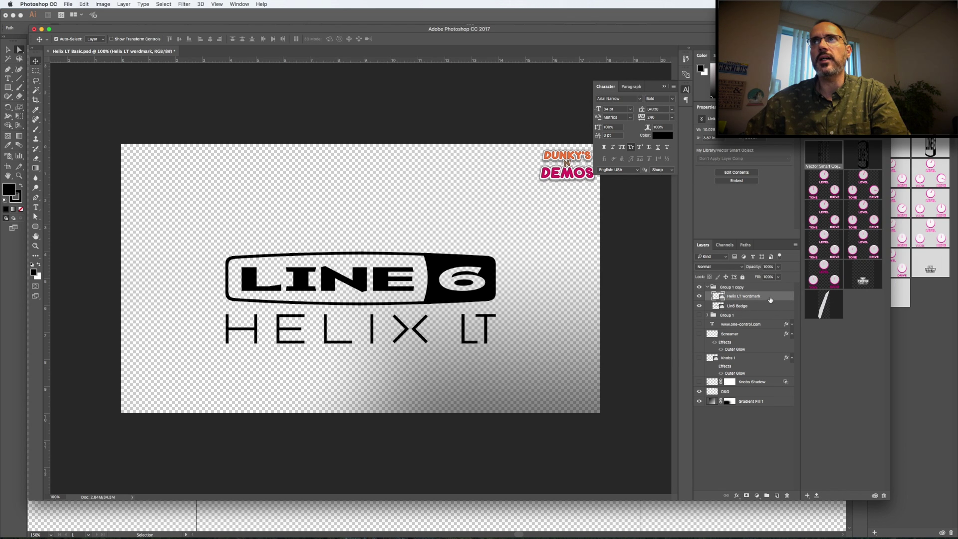
pyautogui.doubleClick(763, 305)
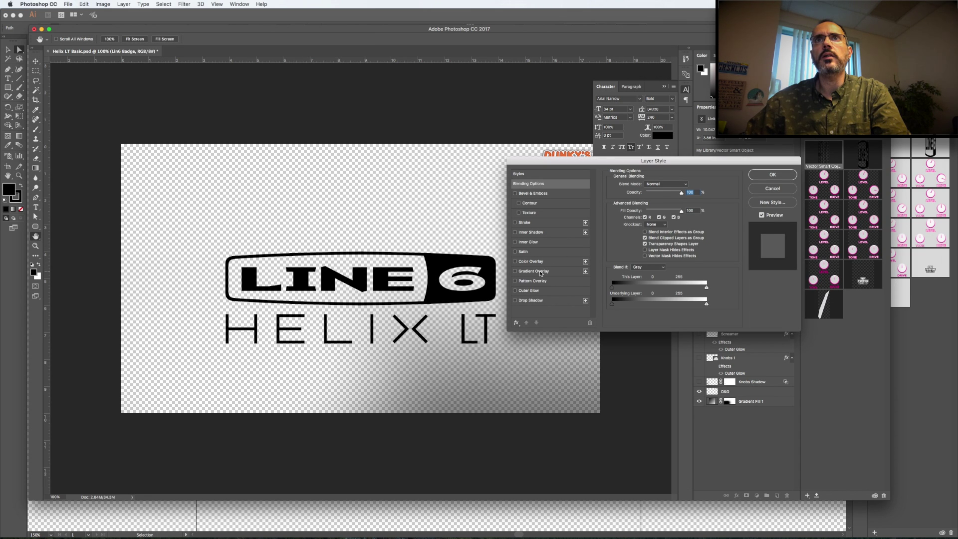
pyautogui.click(539, 272)
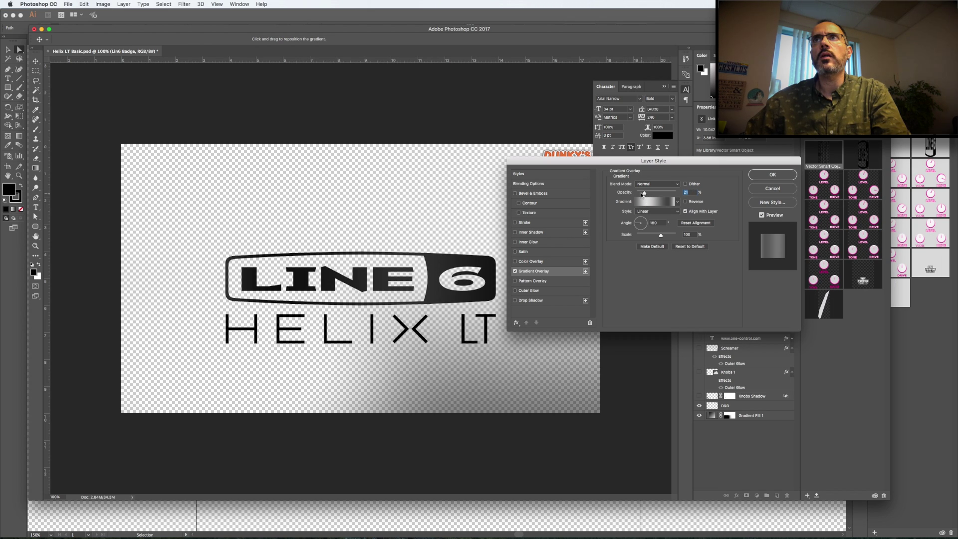
pyautogui.write('100')
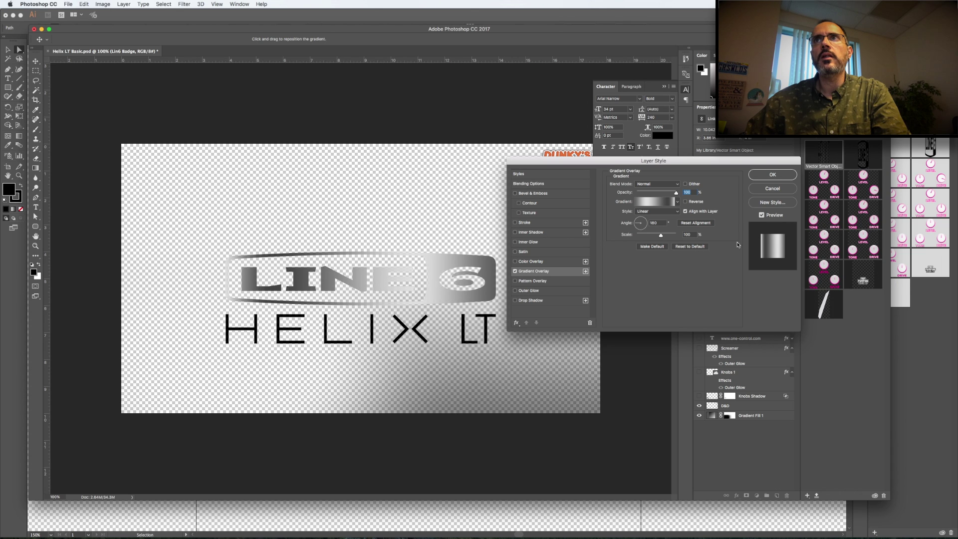
# - Switch to Illustrator to examine the gradient shading of the original LINE 6 and HELIX LT cover artwork, and return to Photoshop
pyautogui.press('super+Tab')
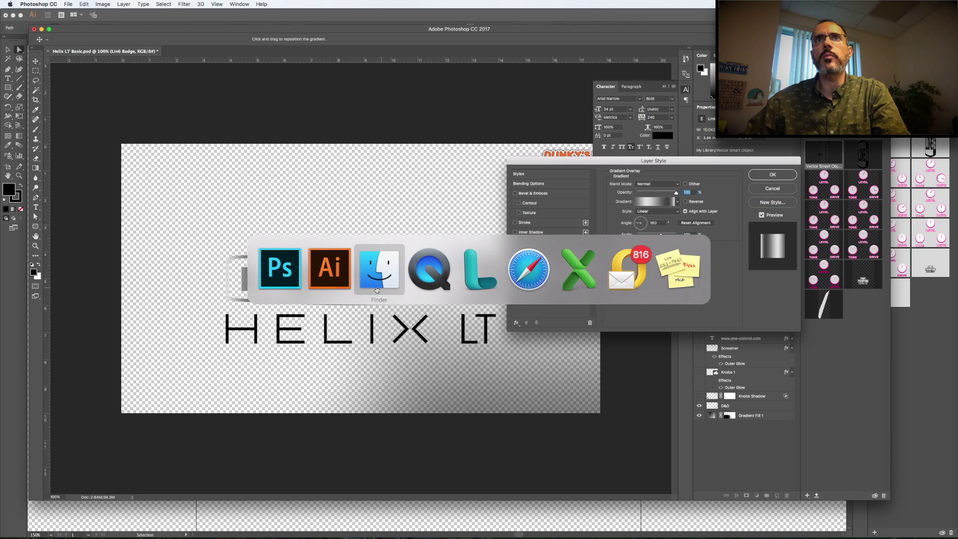
pyautogui.click(337, 285)
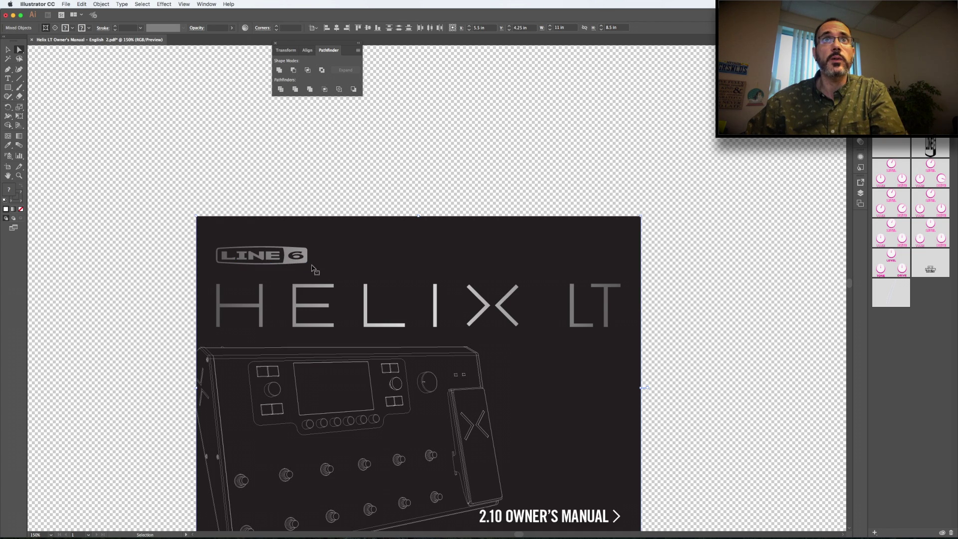
pyautogui.press('super+Tab')
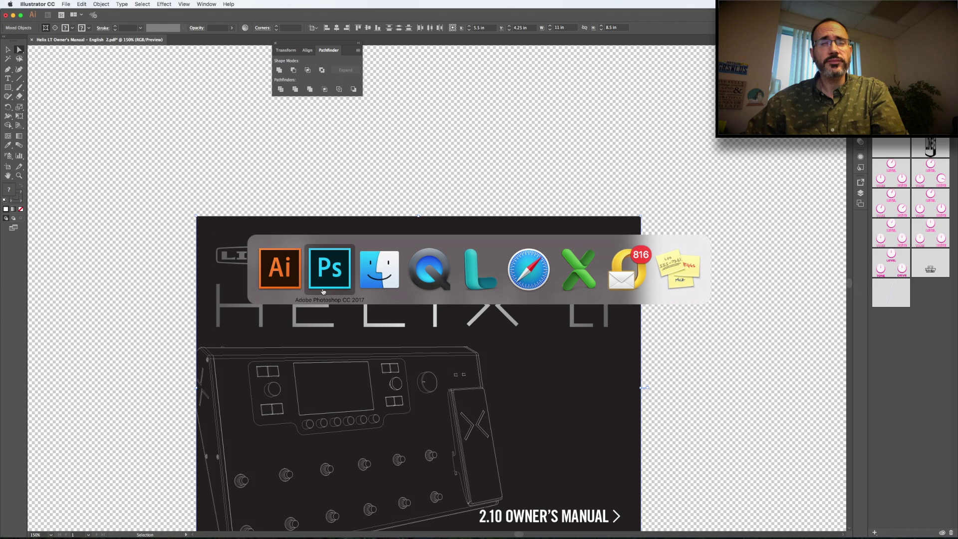
pyautogui.click(330, 269)
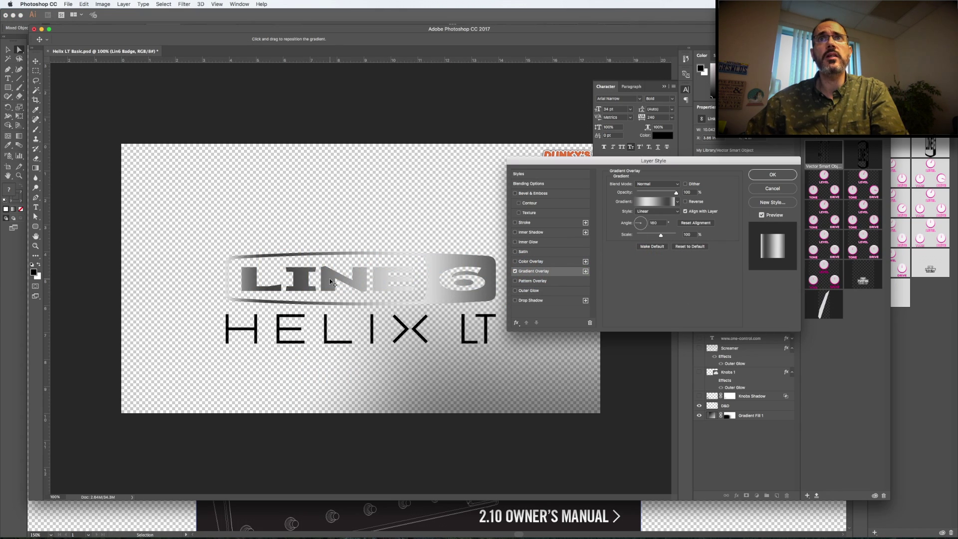
# - Edit the badge's overlay gradient and remove its two intermediate color stops, leaving only the end stops
pyautogui.click(656, 201)
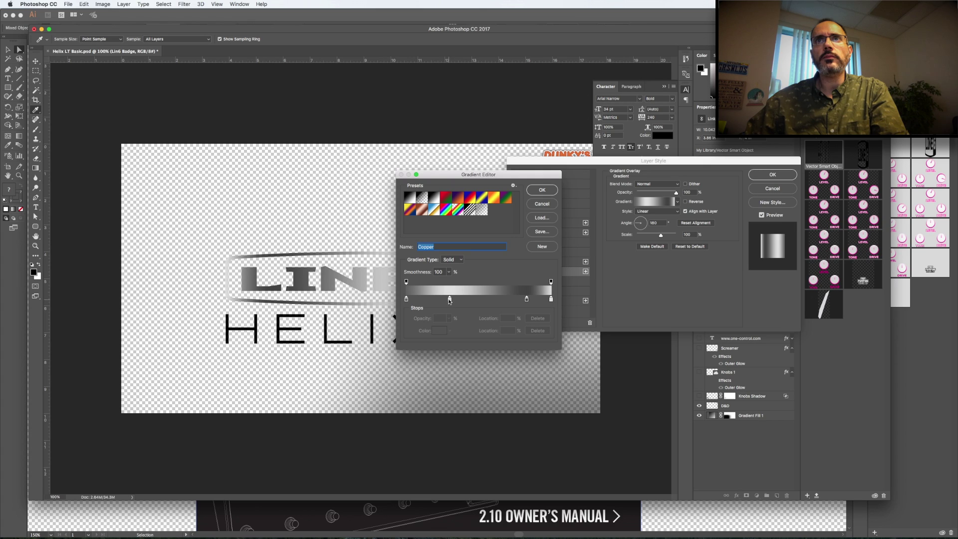
pyautogui.moveTo(449, 299); pyautogui.dragTo(522, 320)
pyautogui.click(526, 299)
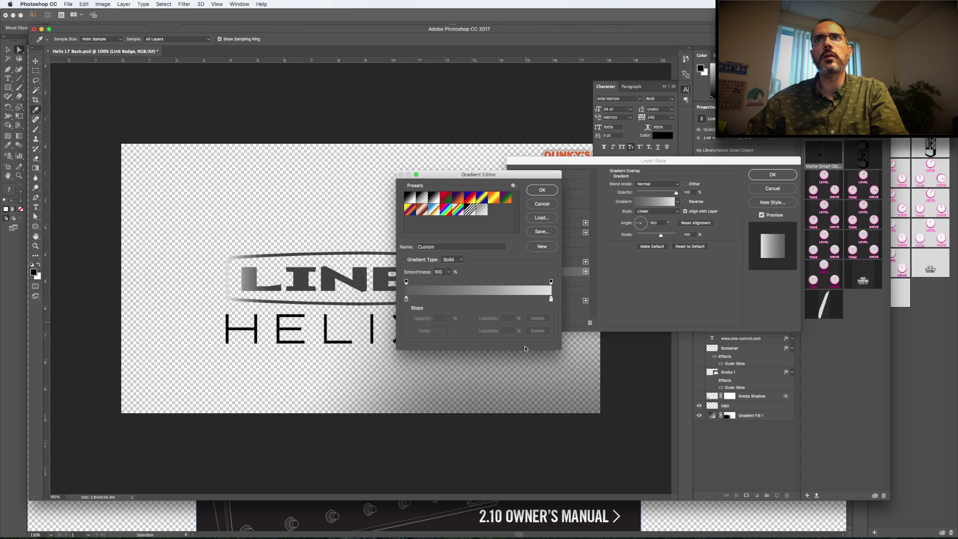
# - Set the gradient's 0% color stop to C 0, M 0, Y 0, K 80
pyautogui.click(407, 300)
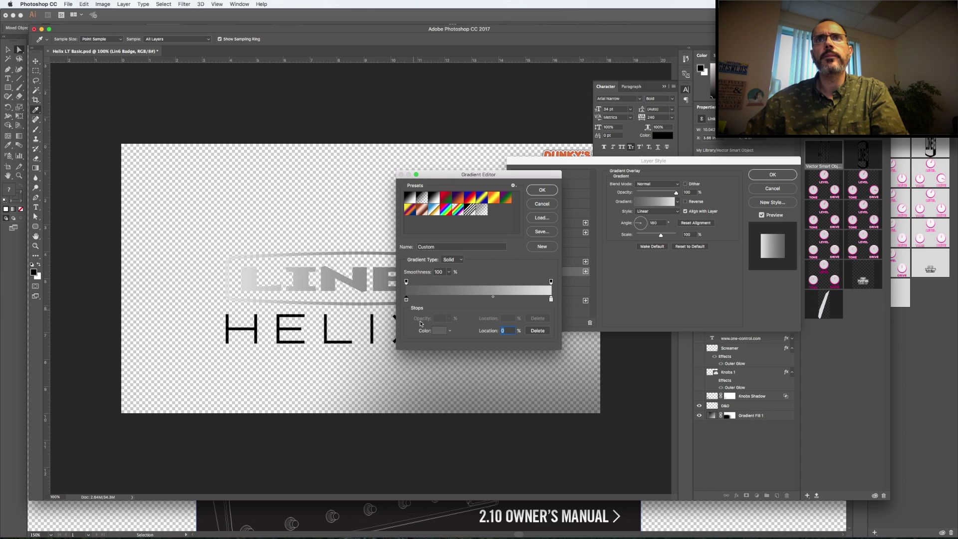
pyautogui.click(437, 332)
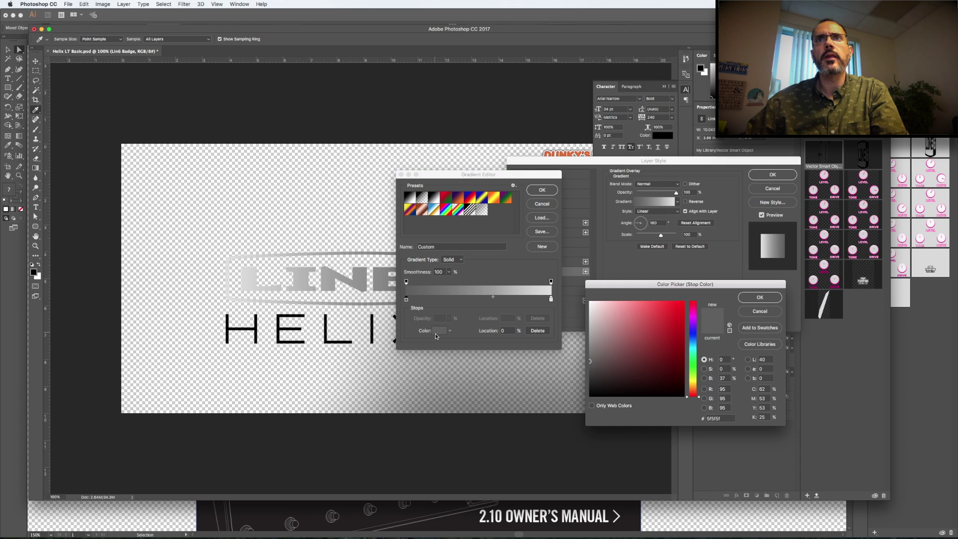
pyautogui.doubleClick(763, 389)
pyautogui.write('0')
pyautogui.press('Tab')
pyautogui.write('0')
pyautogui.press('Tab')
pyautogui.write('0')
pyautogui.press('Tab')
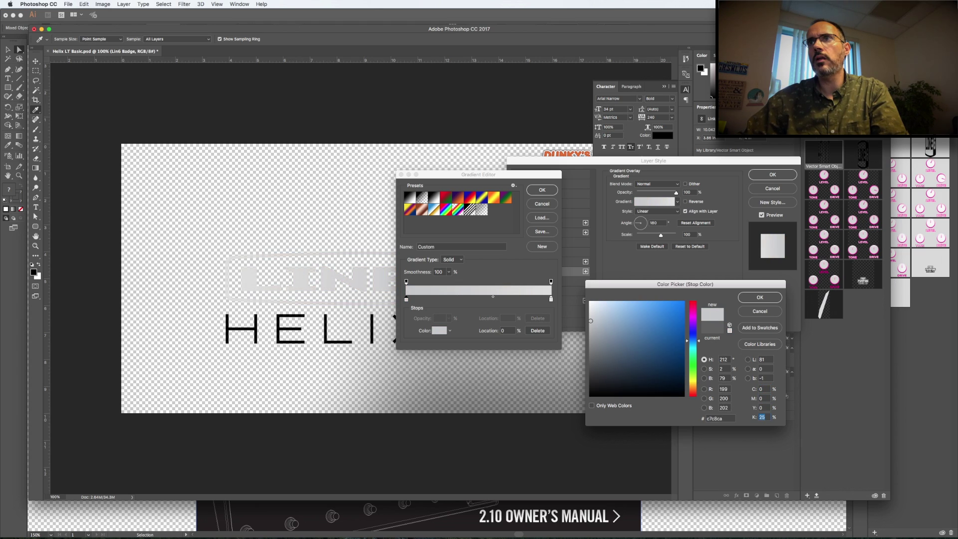
pyautogui.write('80')
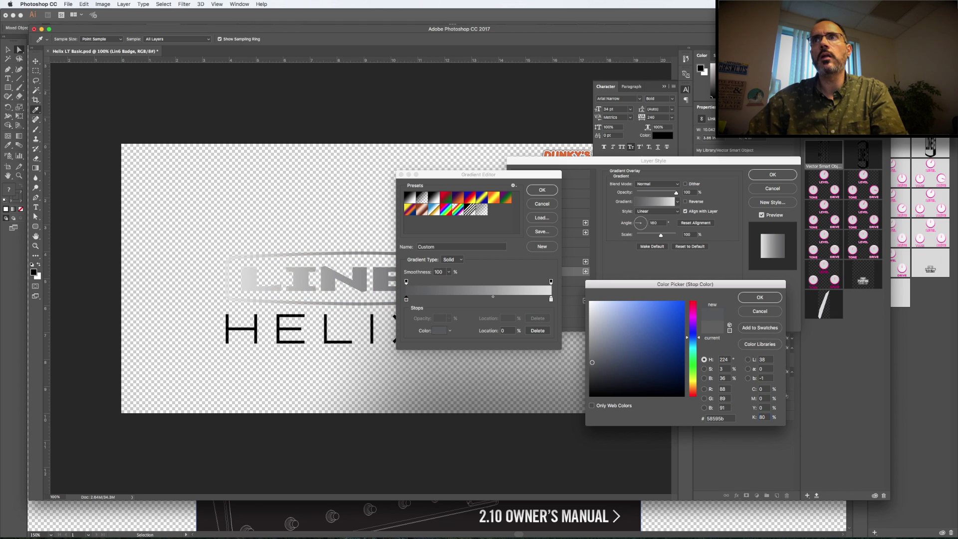
pyautogui.press('Return')
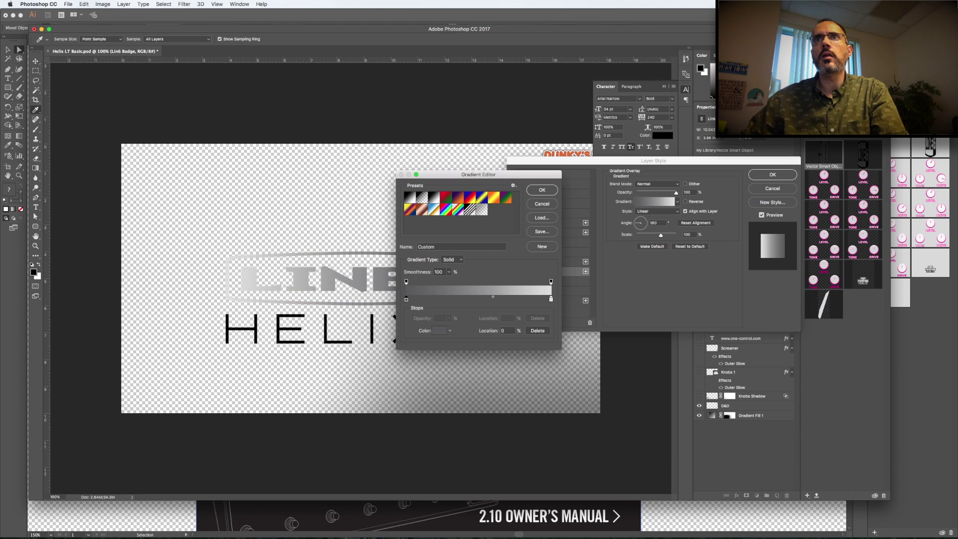
# - Set the gradient's 100% color stop to C 0, M 0, Y 0, K 50 and uncover the artwork behind the editor
pyautogui.click(551, 300)
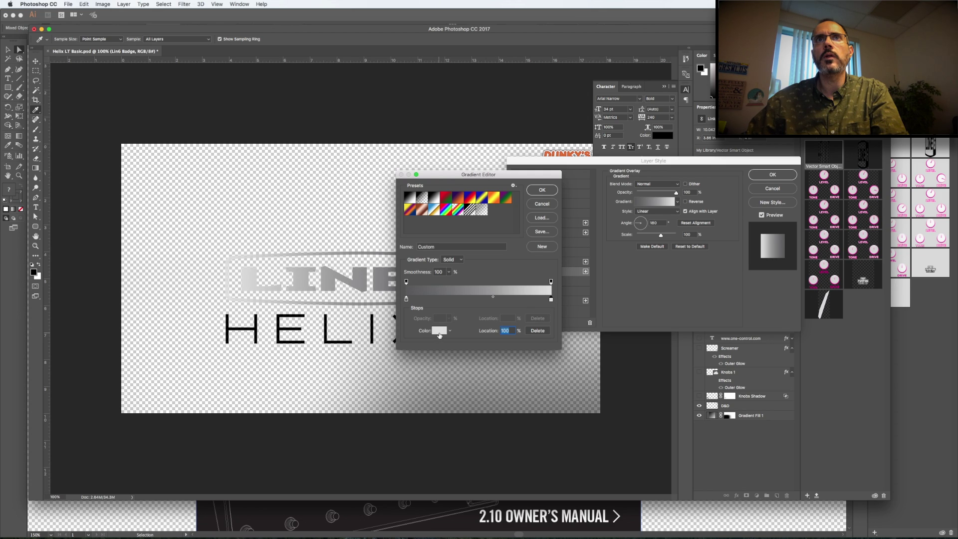
pyautogui.click(439, 330)
pyautogui.doubleClick(763, 390)
pyautogui.write('0')
pyautogui.press('Tab')
pyautogui.press('Tab')
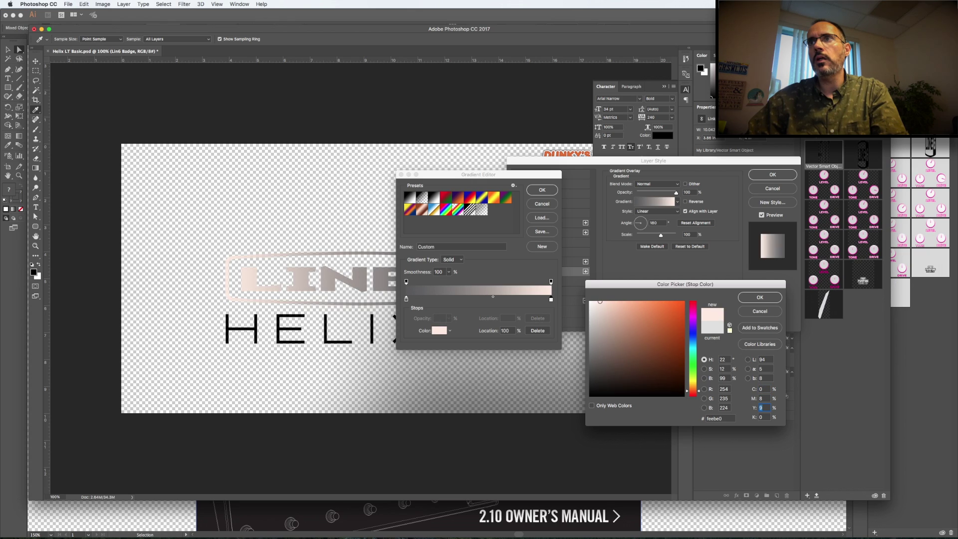
pyautogui.hotkey('shift', 'Tab')
pyautogui.write('0')
pyautogui.press('Tab')
pyautogui.write('0')
pyautogui.press('Tab')
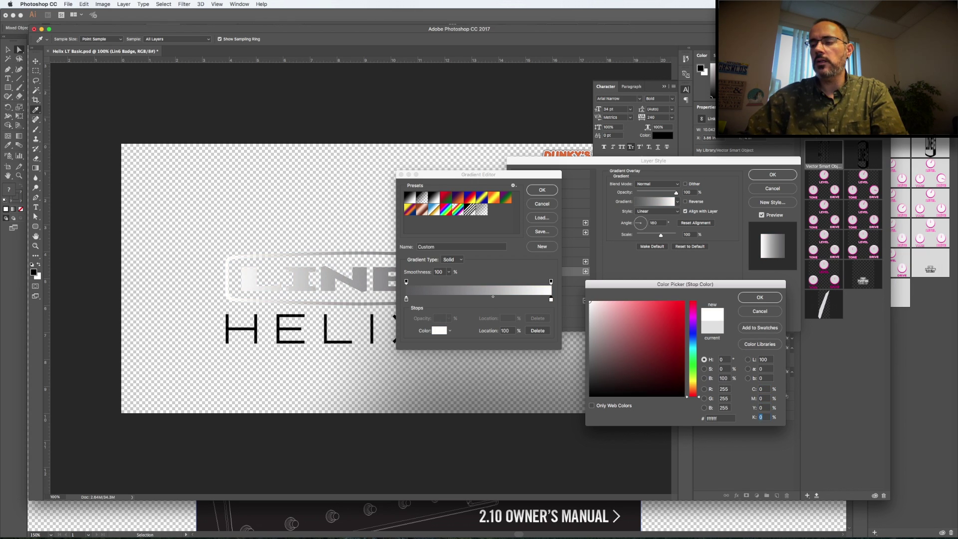
pyautogui.write('50')
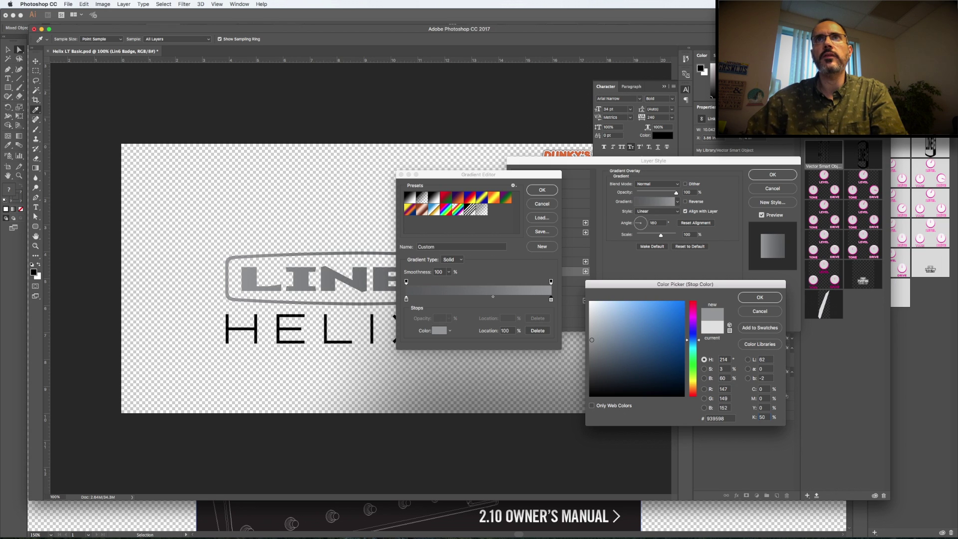
pyautogui.press('Return')
pyautogui.moveTo(501, 176); pyautogui.dragTo(566, 235)
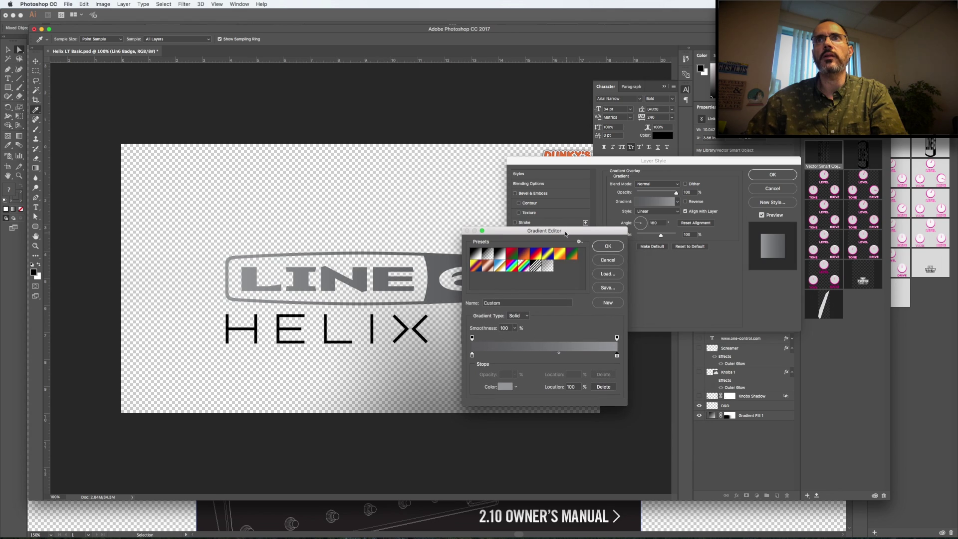
# - Set the gradient's 0% color stop to C 0, M 0, Y 0, K 50
pyautogui.click(472, 355)
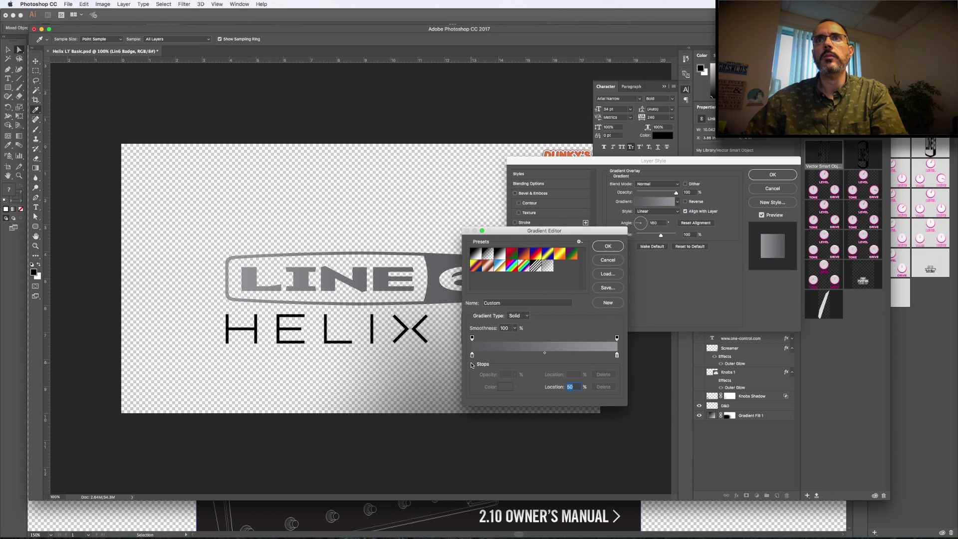
pyautogui.click(505, 387)
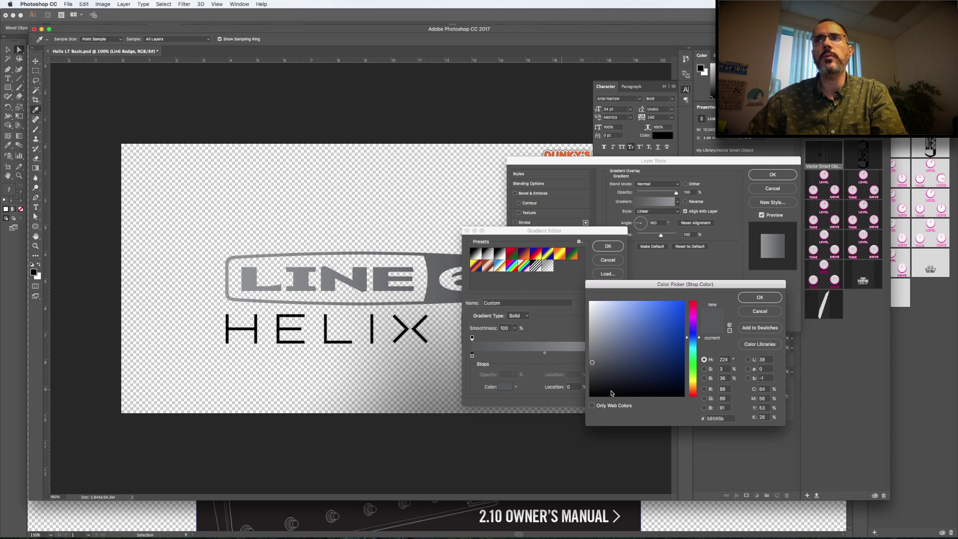
pyautogui.doubleClick(762, 389)
pyautogui.write('0')
pyautogui.press('Tab')
pyautogui.write('0')
pyautogui.press('Tab')
pyautogui.write('0')
pyautogui.press('Tab')
pyautogui.write('50')
pyautogui.press('Tab')
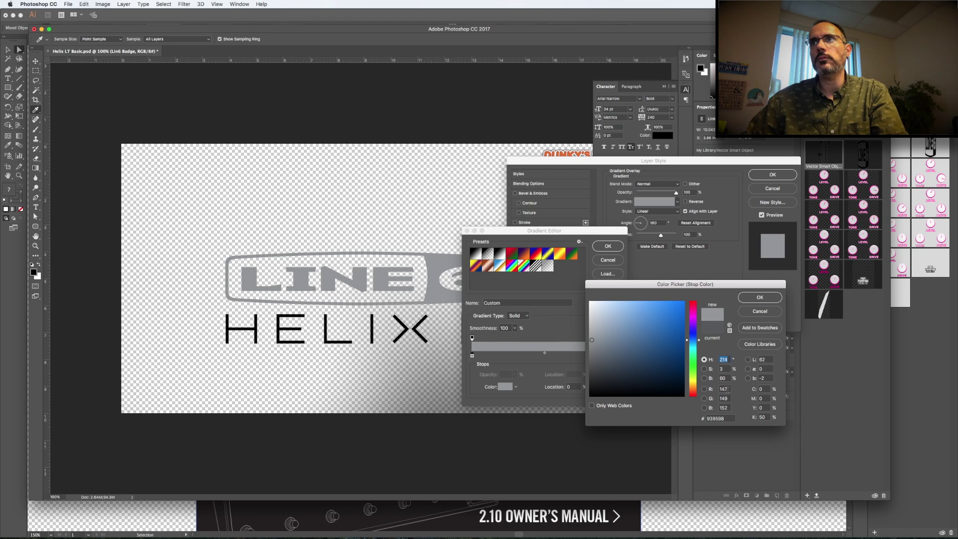
pyautogui.click(758, 299)
# - Set the gradient's 100% color stop to C 0, M 0, Y 0, K 20 and accept the gradient
pyautogui.click(618, 355)
pyautogui.click(502, 388)
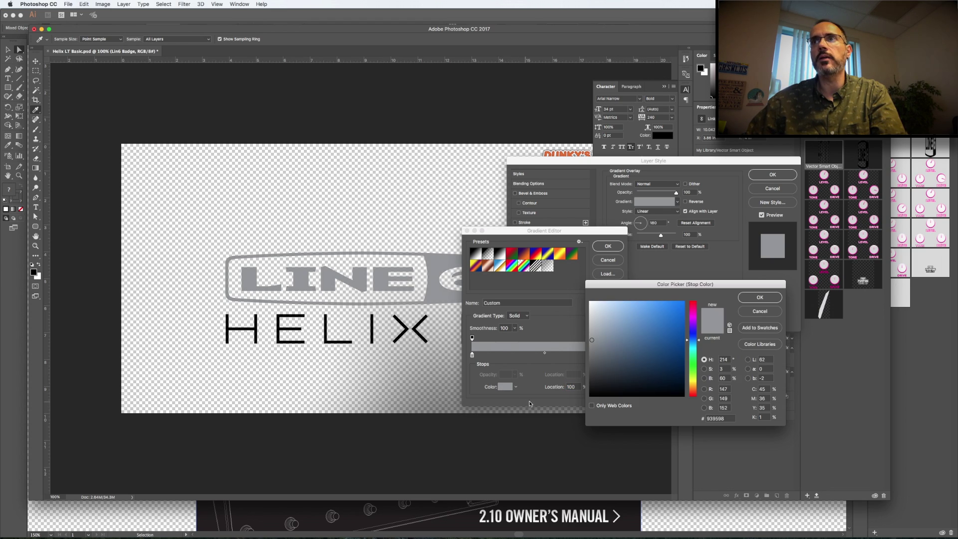
pyautogui.doubleClick(763, 389)
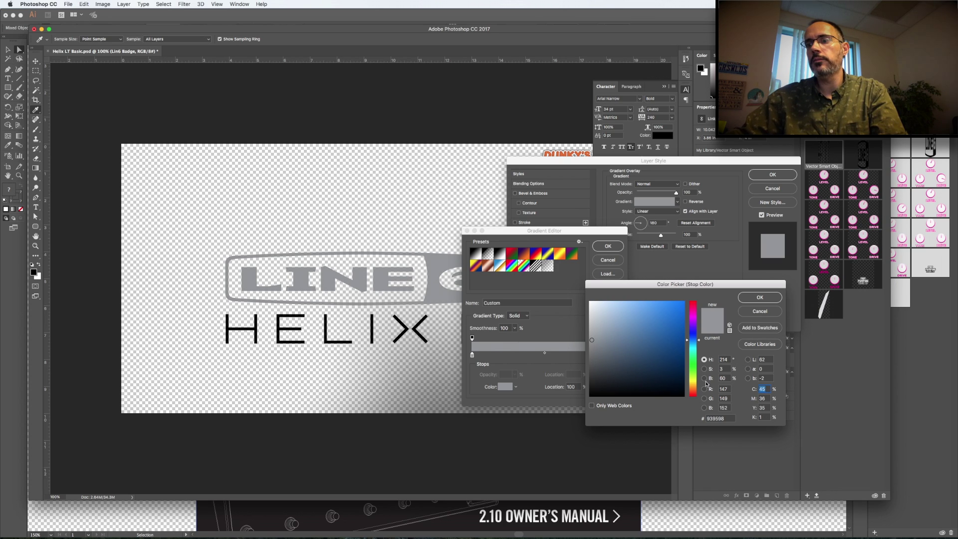
pyautogui.write('0')
pyautogui.press('Tab')
pyautogui.write('0')
pyautogui.press('Tab')
pyautogui.write('0')
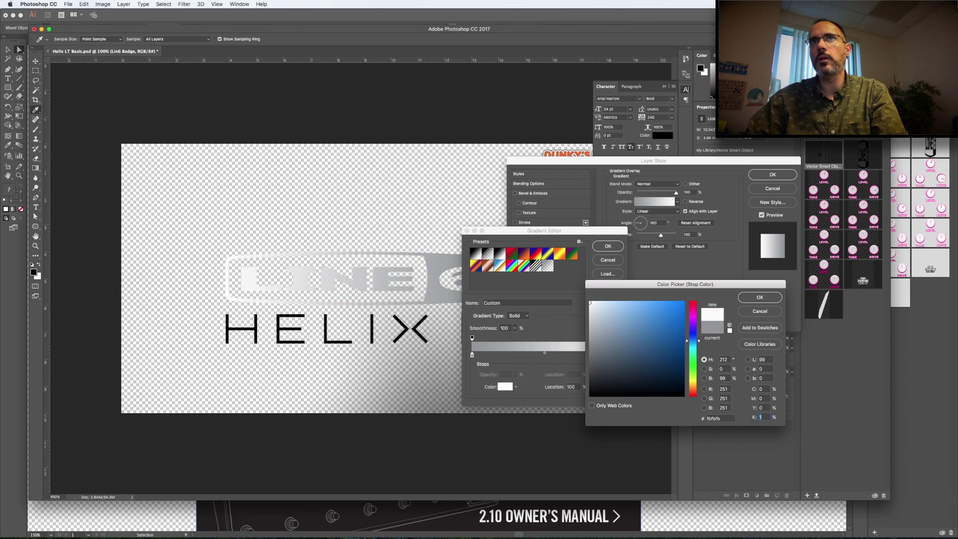
pyautogui.write('20')
pyautogui.press('Return')
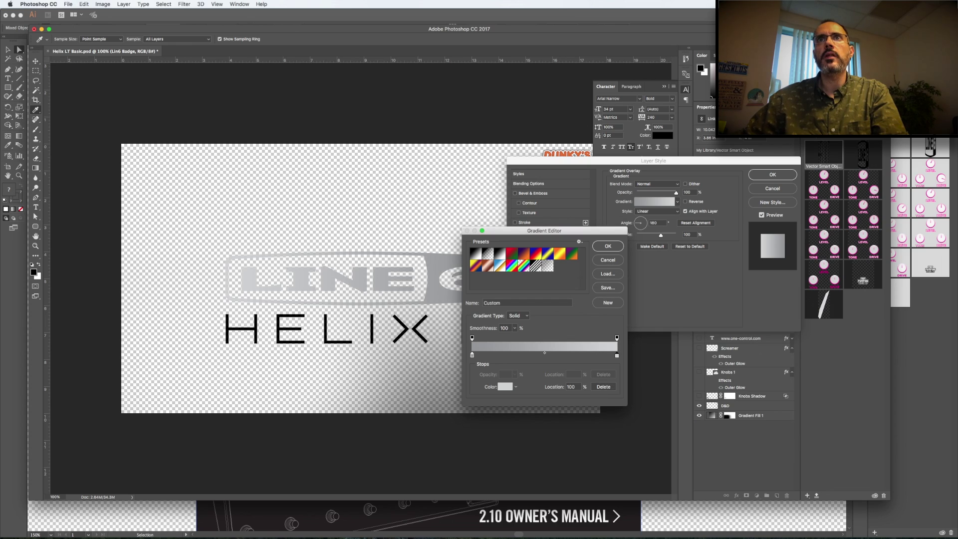
pyautogui.click(610, 247)
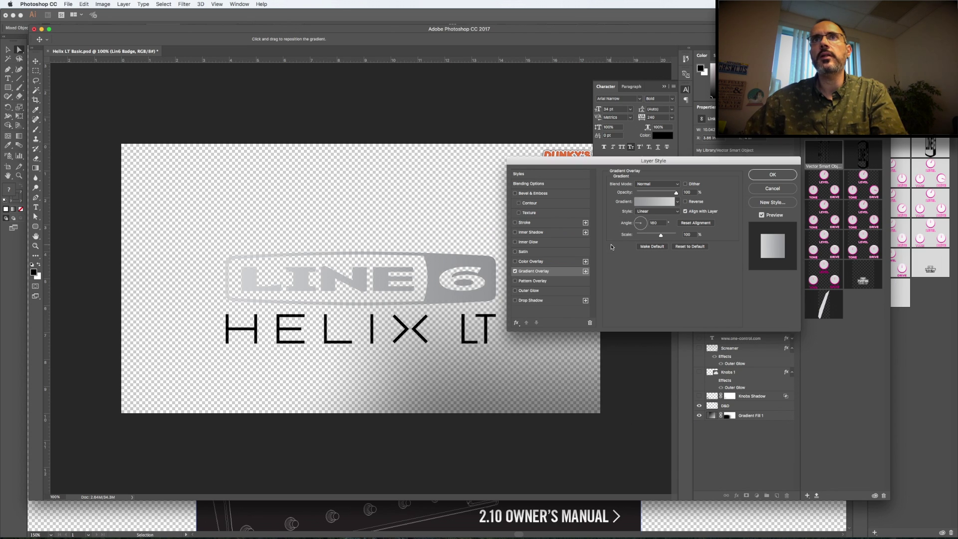
# - Set the badge's gradient angle to 0° and copy its Gradient Overlay effect to the Helix LT wordmark layer
pyautogui.click(648, 225)
pyautogui.write('0')
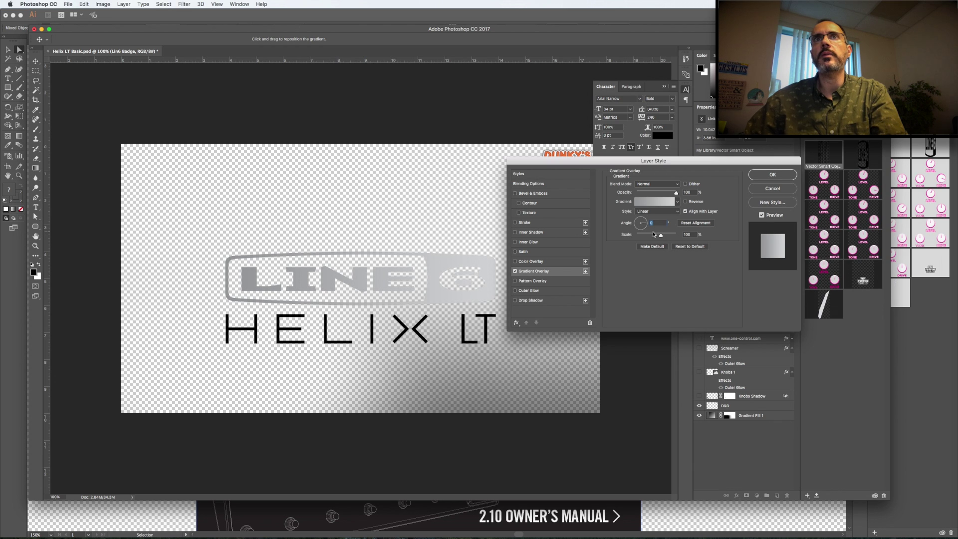
pyautogui.click(776, 177)
pyautogui.moveTo(748, 317); pyautogui.dragTo(750, 298)
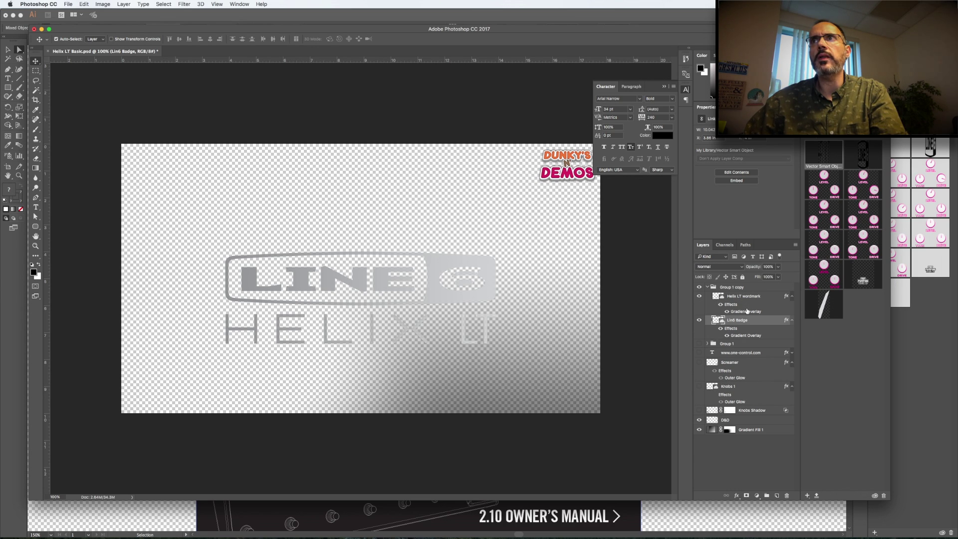
# - In the wordmark's overlay gradient, move the light color stop to 51% and end opacity stop to 50%, and copy the dark stop to 100%
pyautogui.doubleClick(742, 308)
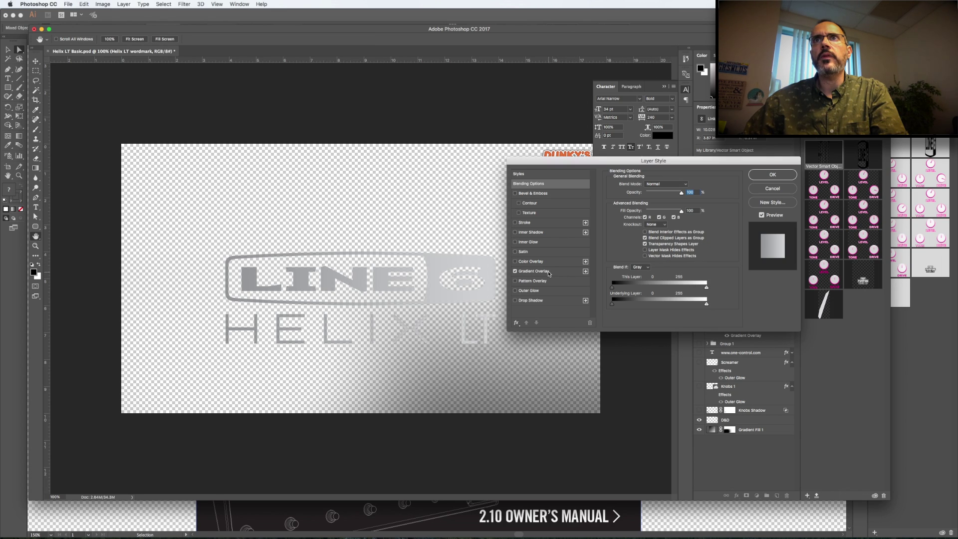
pyautogui.click(551, 273)
pyautogui.click(658, 201)
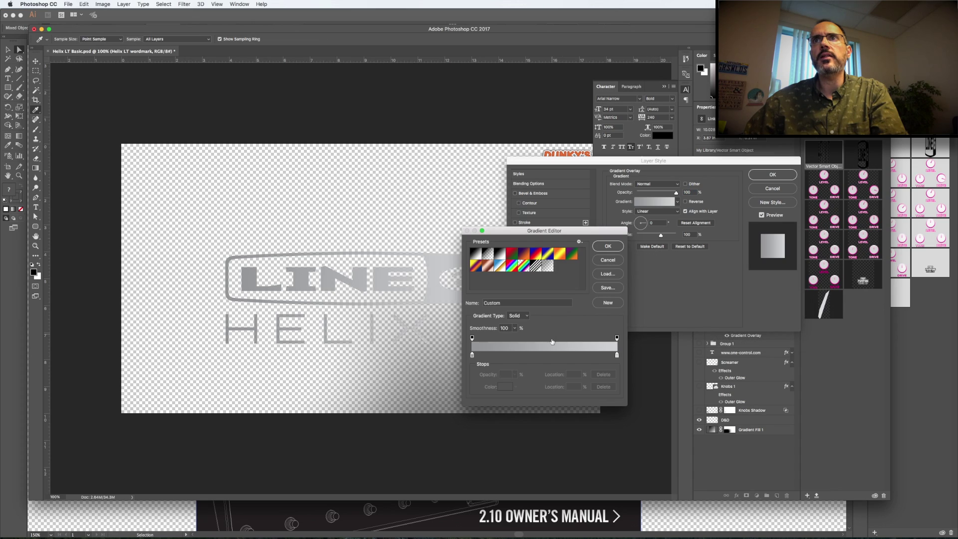
pyautogui.moveTo(617, 356); pyautogui.dragTo(547, 357)
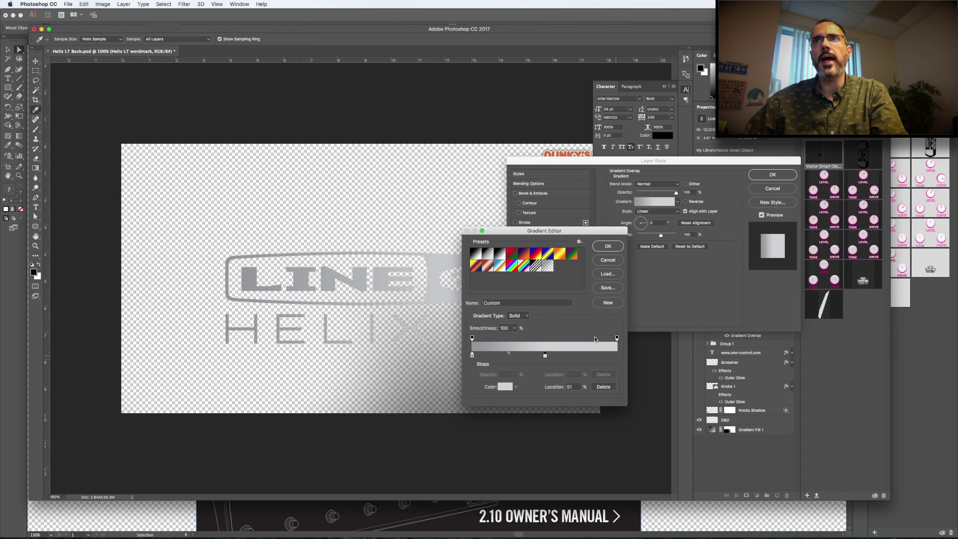
pyautogui.moveTo(617, 338); pyautogui.dragTo(544, 339)
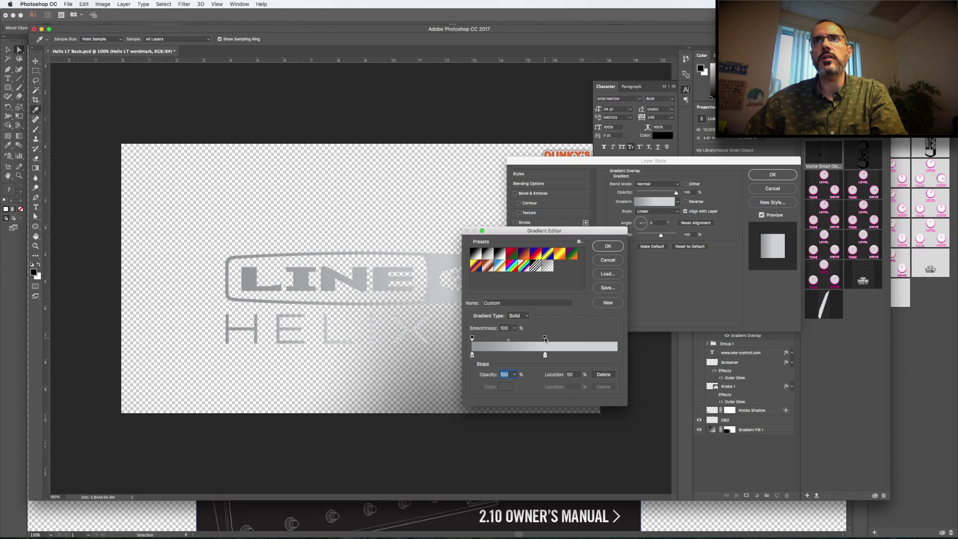
pyautogui.press('alt')
pyautogui.moveTo(473, 356); pyautogui.dragTo(617, 357)
pyautogui.moveTo(583, 233); pyautogui.dragTo(665, 270)
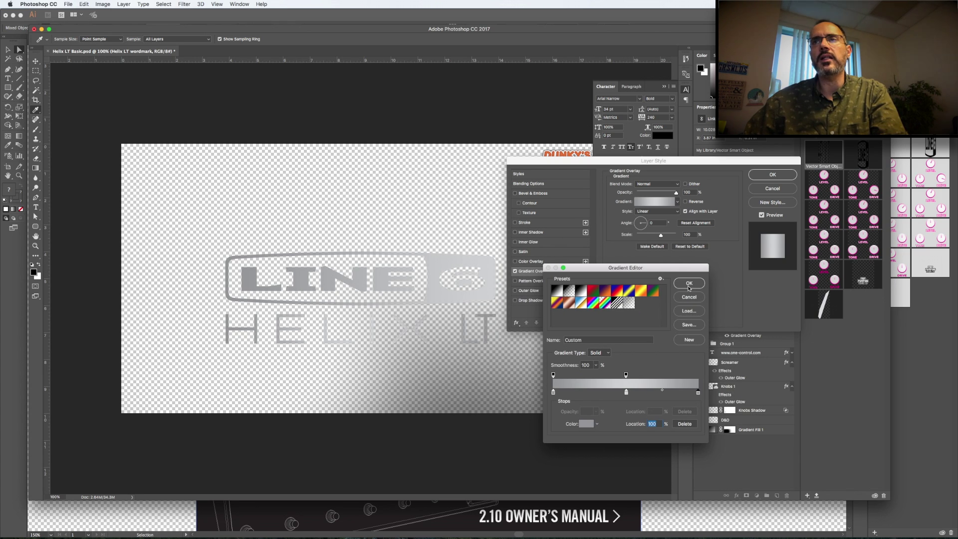
pyautogui.doubleClick(627, 395)
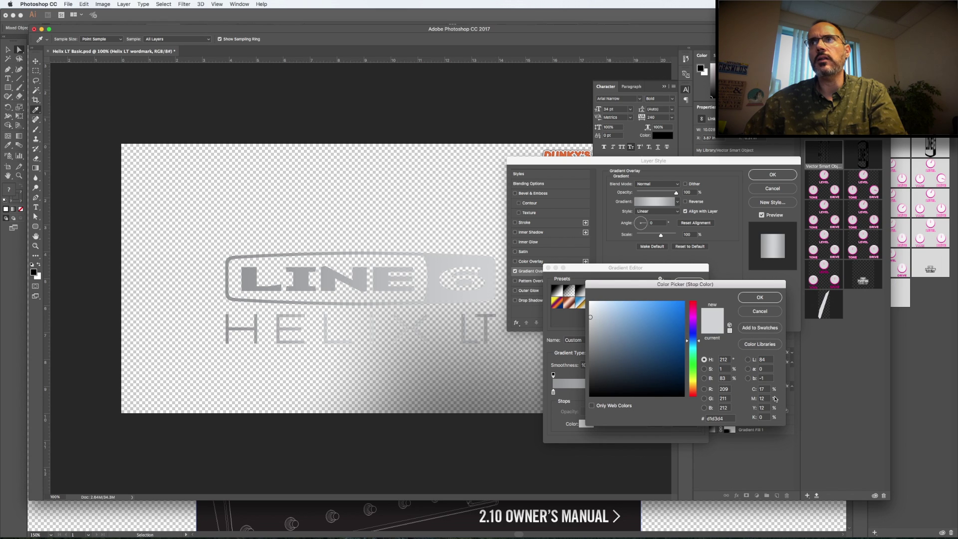
pyautogui.write('0')
pyautogui.press('Tab')
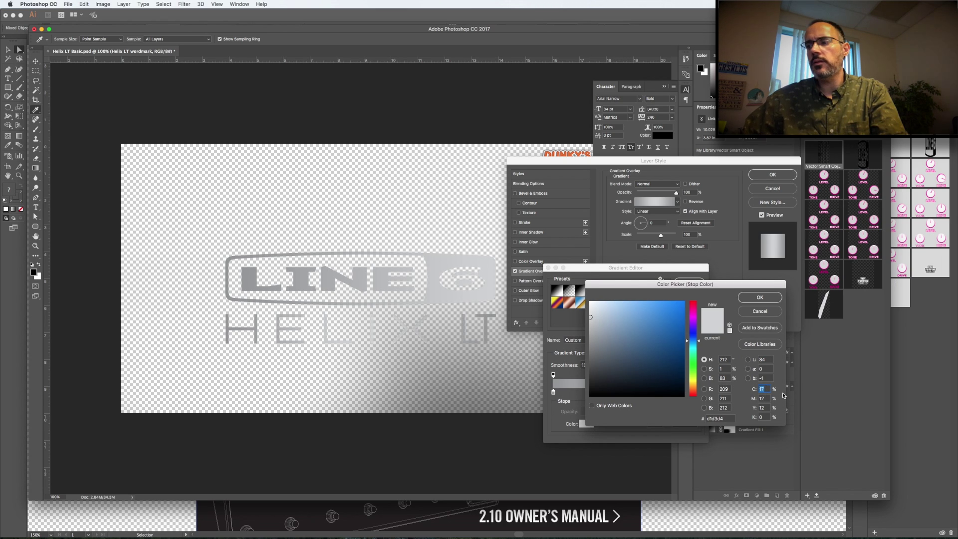
pyautogui.press('Escape')
# - Accept the three-stop gradient and apply the layer style to the Helix LT wordmark
pyautogui.click(689, 283)
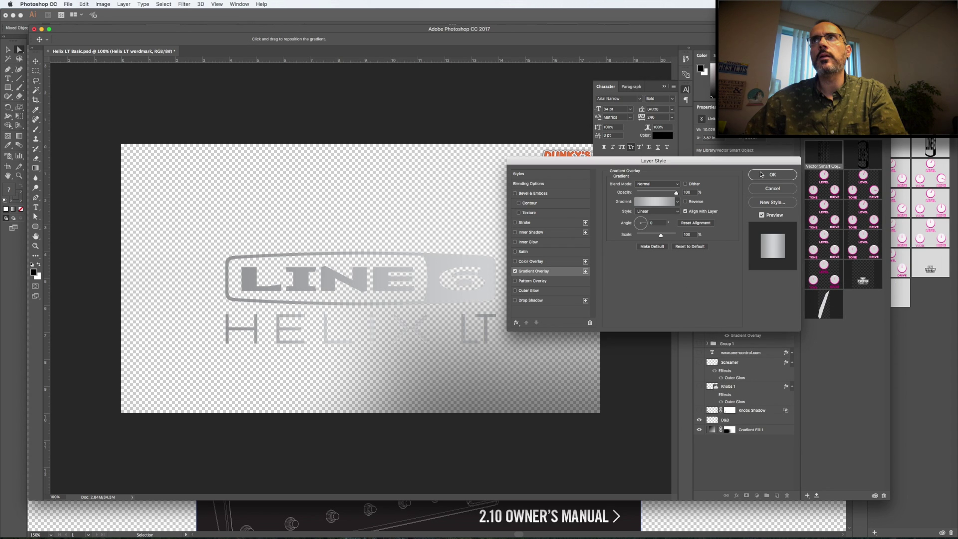
pyautogui.click(771, 175)
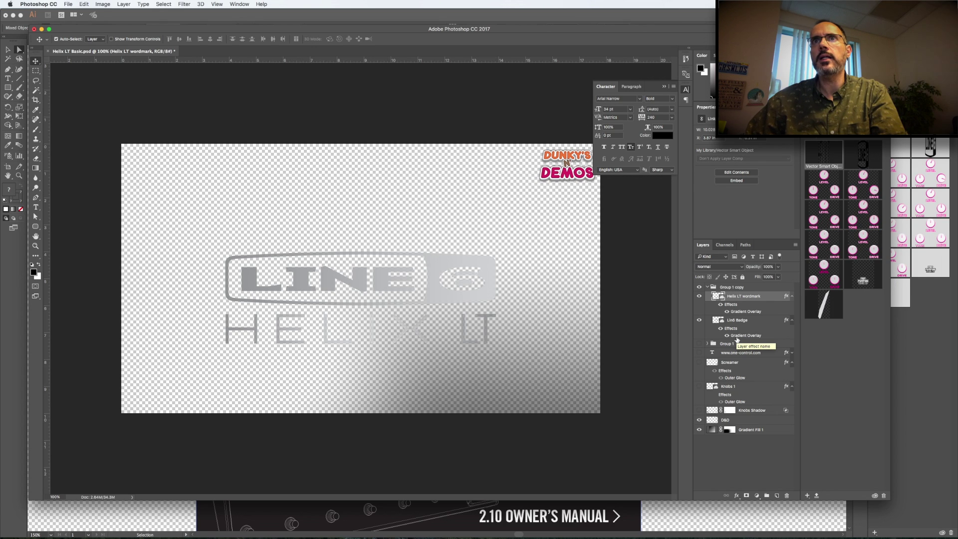
# - Collapse Group 1 copy, duplicate it, and hide the group that was copied
pyautogui.click(713, 289)
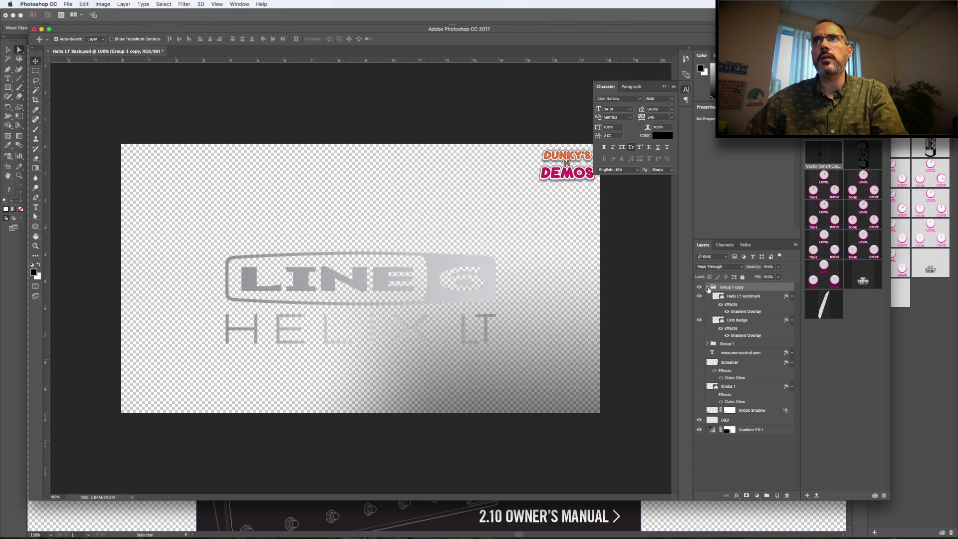
pyautogui.click(707, 288)
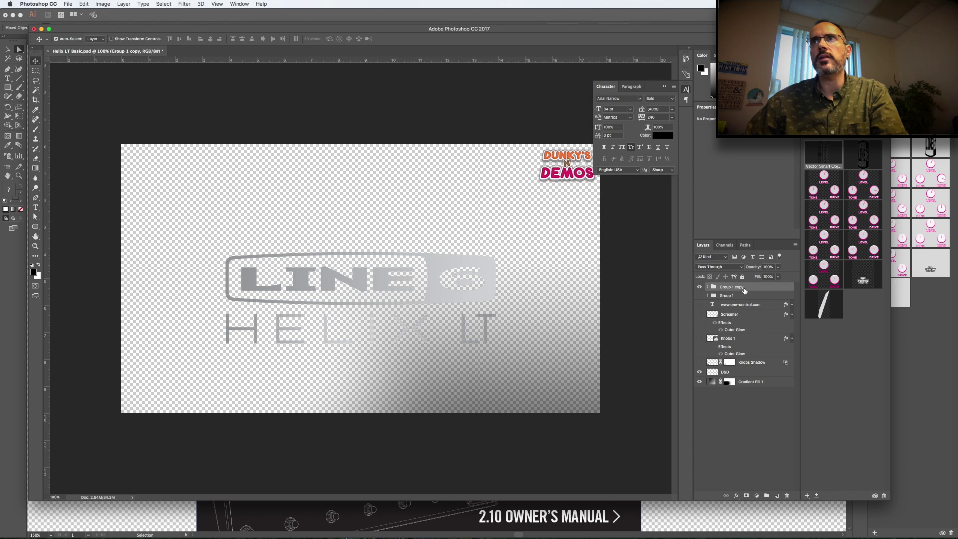
pyautogui.moveTo(745, 291); pyautogui.dragTo(777, 495)
pyautogui.click(699, 295)
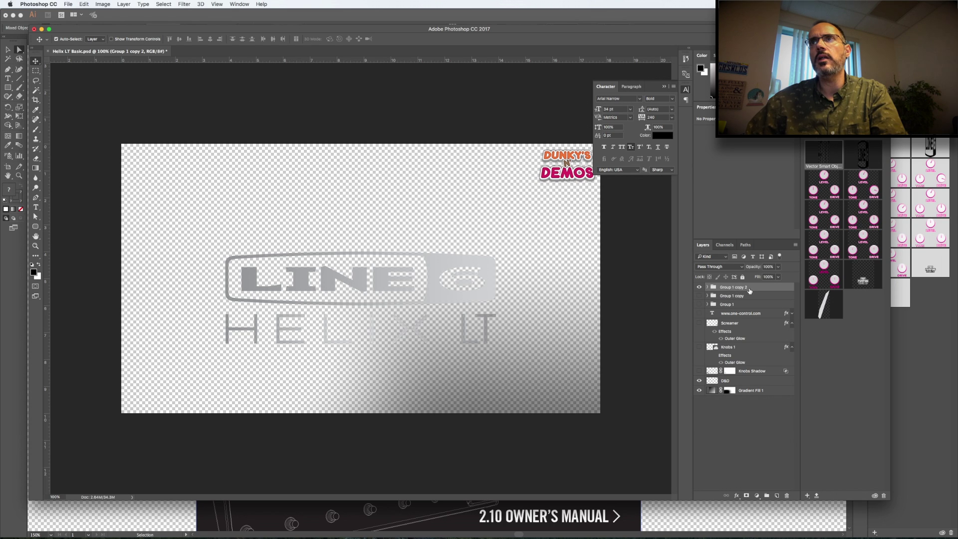
# - Merge Group 1 copy 2 into a single layer and scale the logo down into the canvas's lower-left corner
pyautogui.rightClick(755, 290)
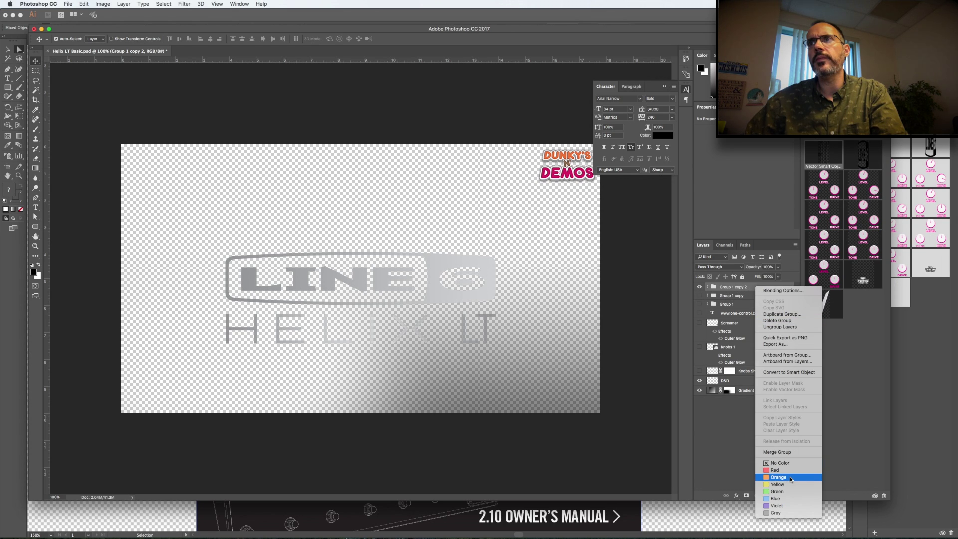
pyautogui.click(791, 452)
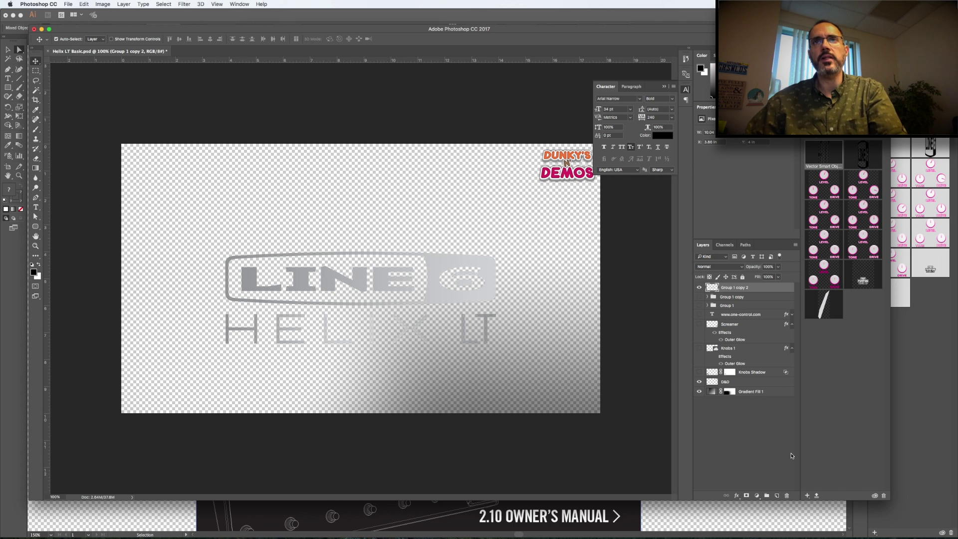
pyautogui.press('super+t')
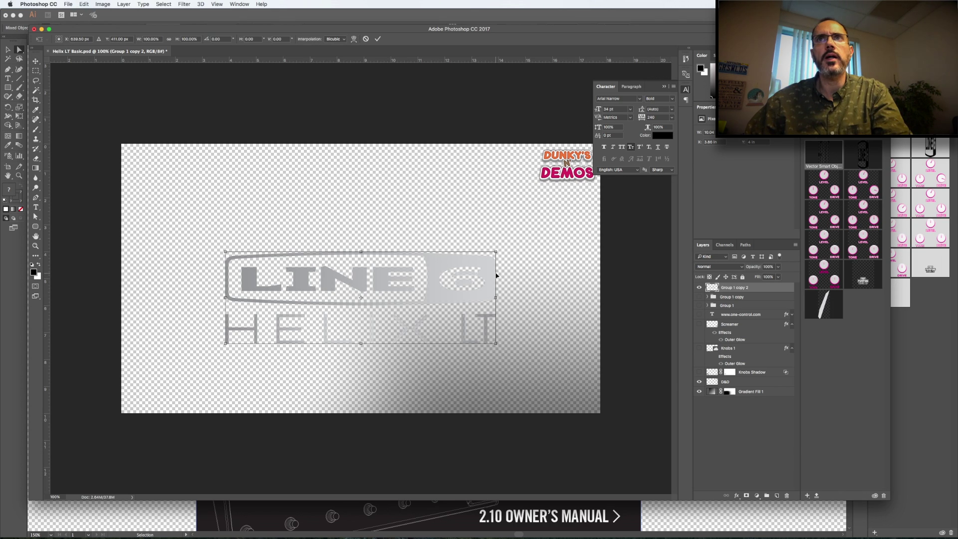
pyautogui.moveTo(491, 251); pyautogui.dragTo(200, 373)
pyautogui.press('Return')
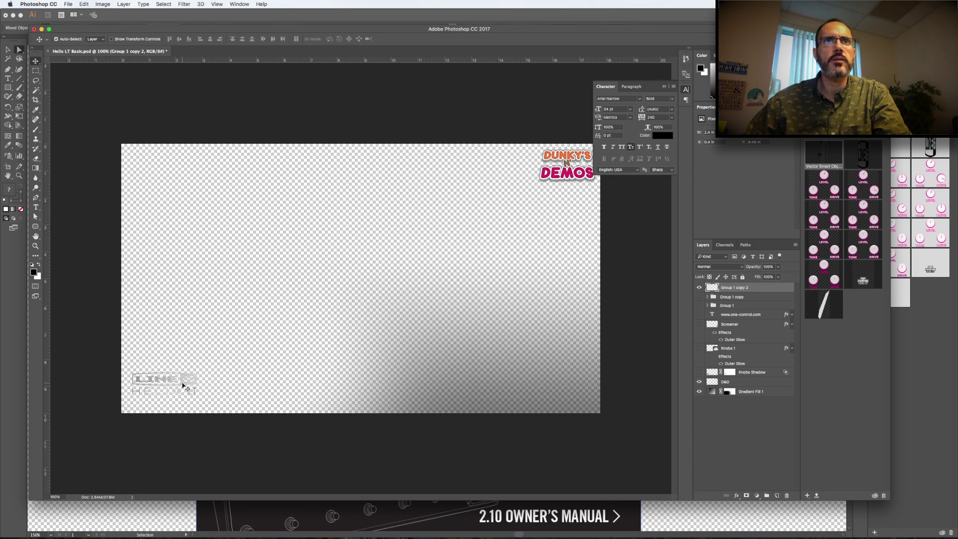
# - Add a Multiply Outer Glow to the merged logo layer, reducing the glow's spread and size
pyautogui.doubleClick(764, 288)
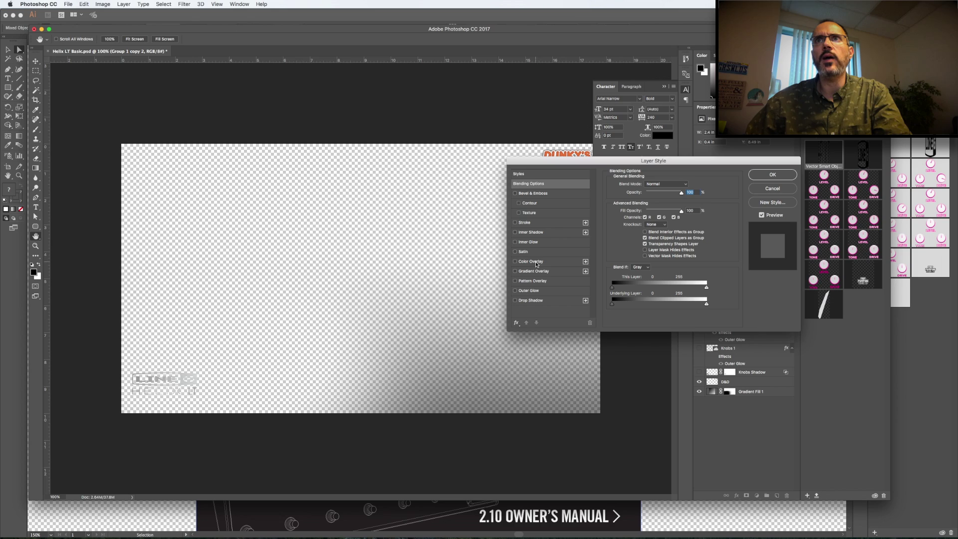
pyautogui.click(530, 291)
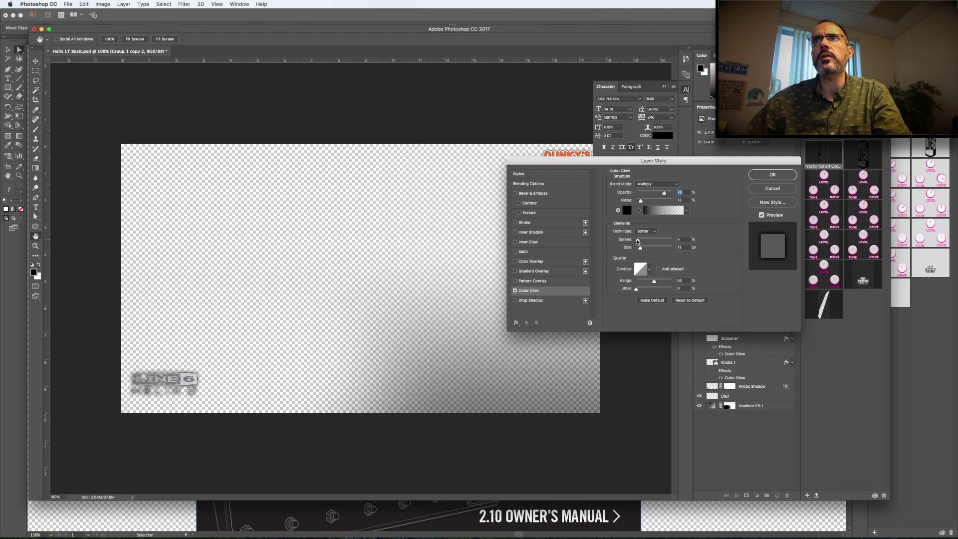
pyautogui.moveTo(639, 241); pyautogui.dragTo(640, 249)
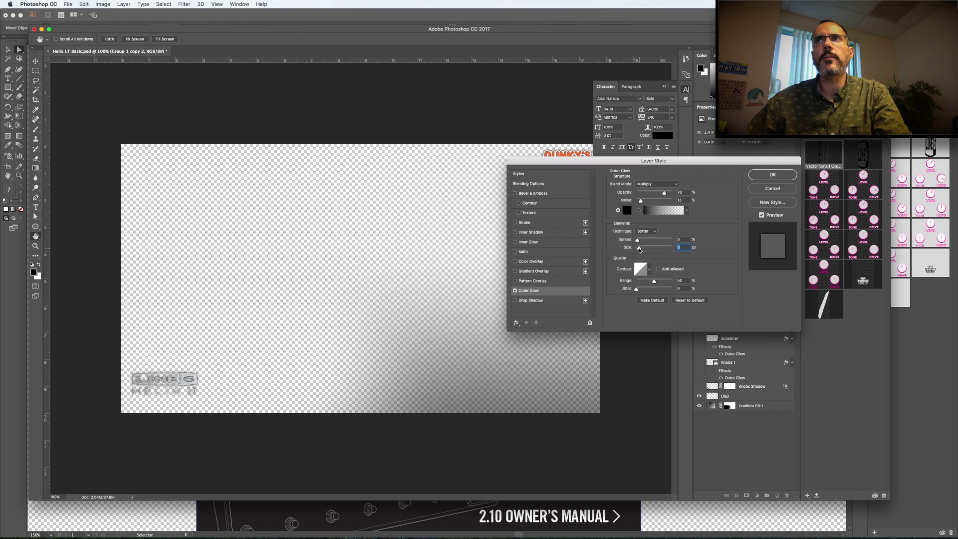
pyautogui.click(773, 174)
# - Duplicate the Gradient Fill 1 layer, flip the copy horizontally, and shift it to darken the canvas's lower-left area
pyautogui.moveTo(755, 411); pyautogui.dragTo(776, 492)
pyautogui.moveTo(777, 497); pyautogui.dragTo(778, 497)
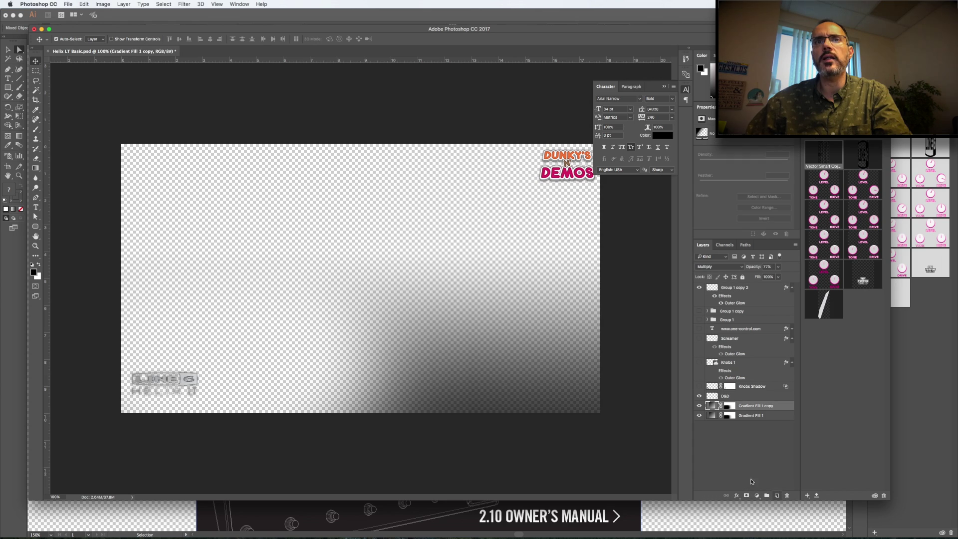
pyautogui.press('super+t')
pyautogui.rightClick(345, 332)
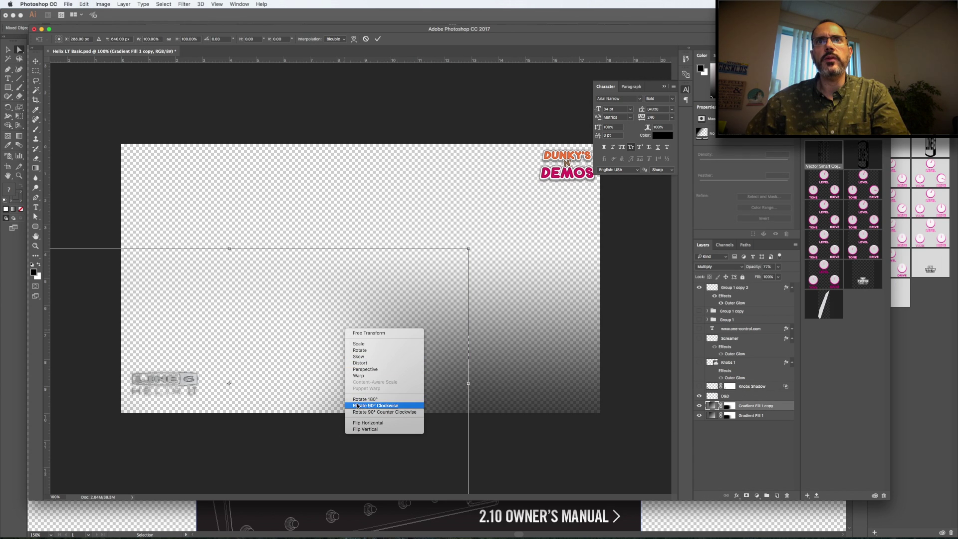
pyautogui.click(365, 423)
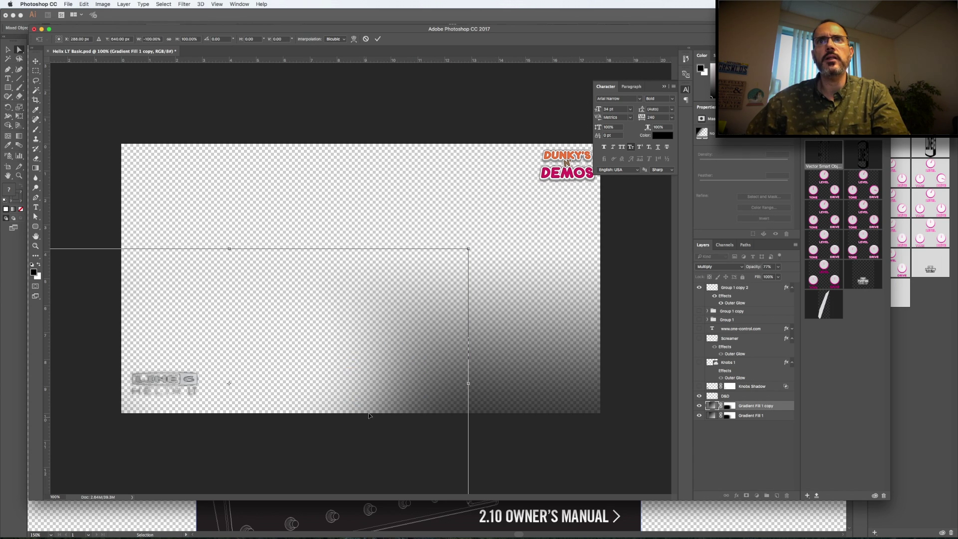
pyautogui.moveTo(424, 391); pyautogui.dragTo(89, 409)
pyautogui.press('Return')
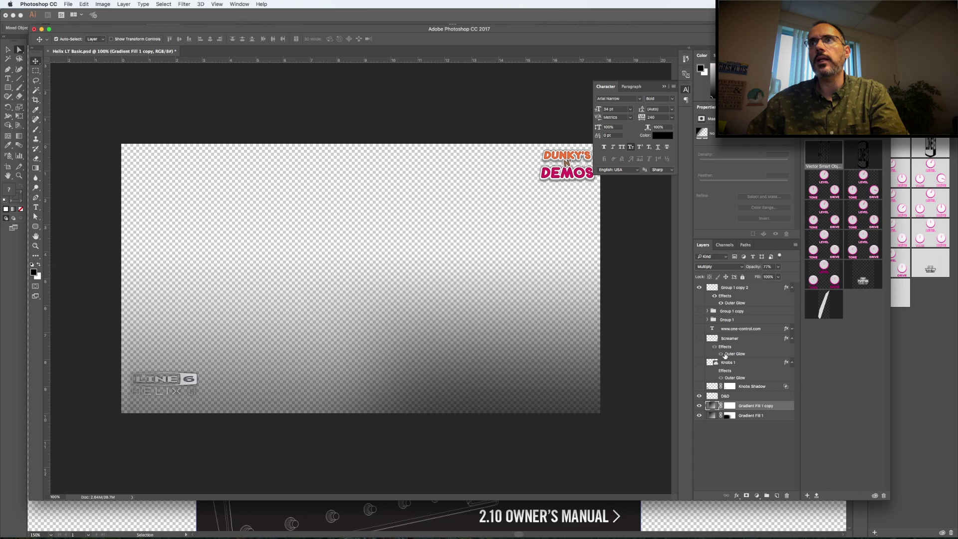
pyautogui.click(699, 330)
pyautogui.press('t')
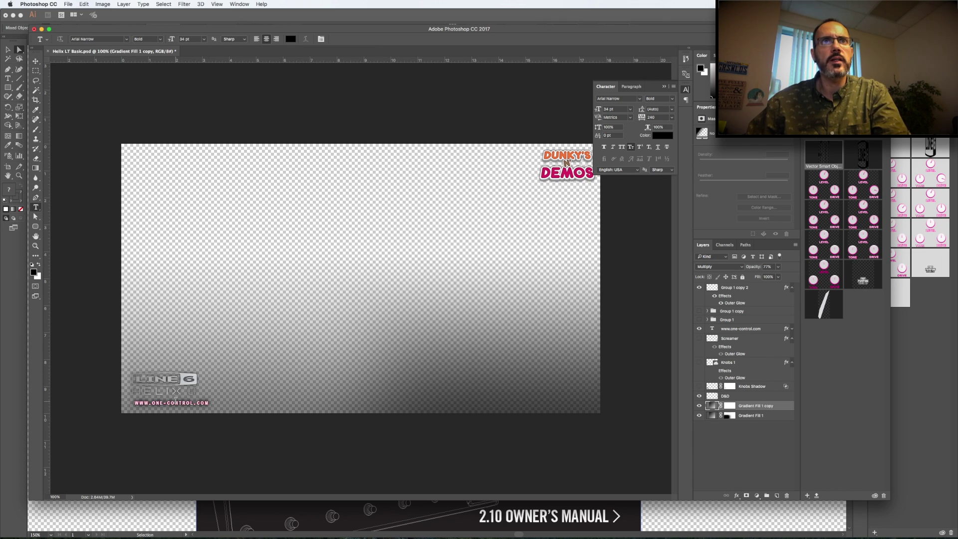
pyautogui.tripleClick(176, 402)
pyautogui.write('www.line6.com')
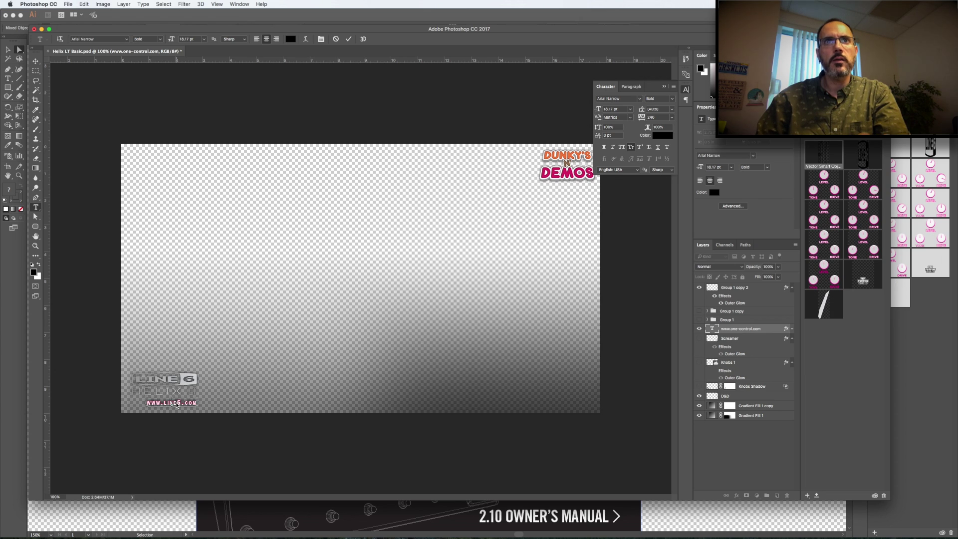
pyautogui.press('super+Tab')
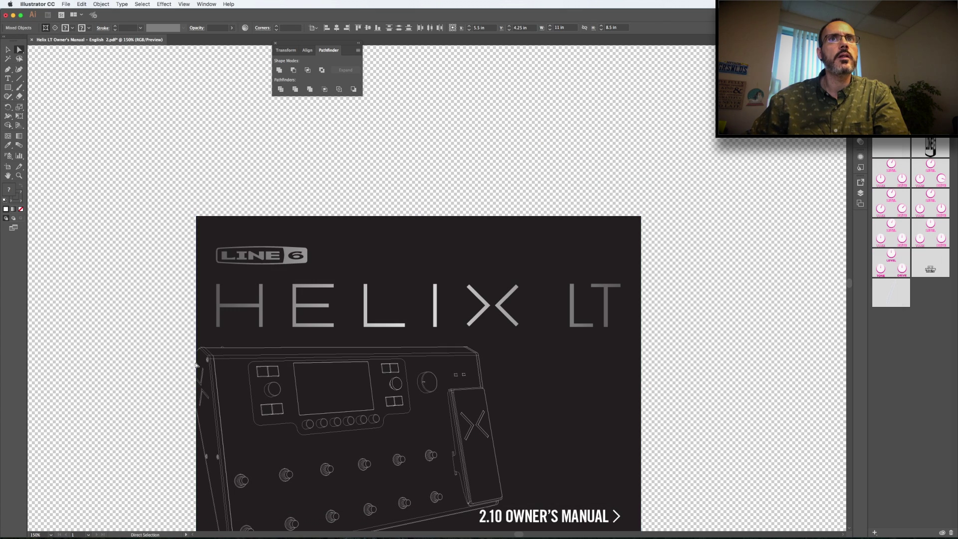
pyautogui.press('super+Tab')
pyautogui.click(315, 270)
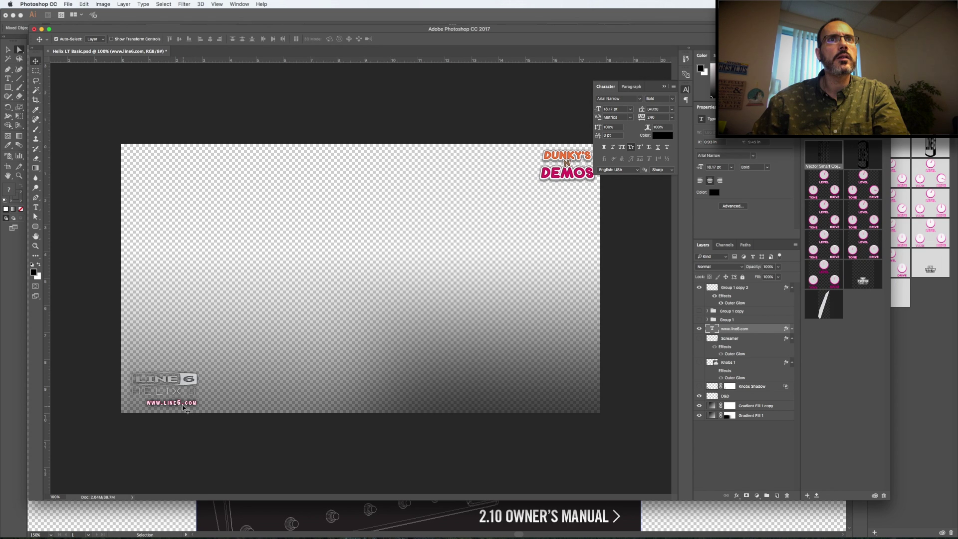
pyautogui.moveTo(180, 405); pyautogui.dragTo(173, 406)
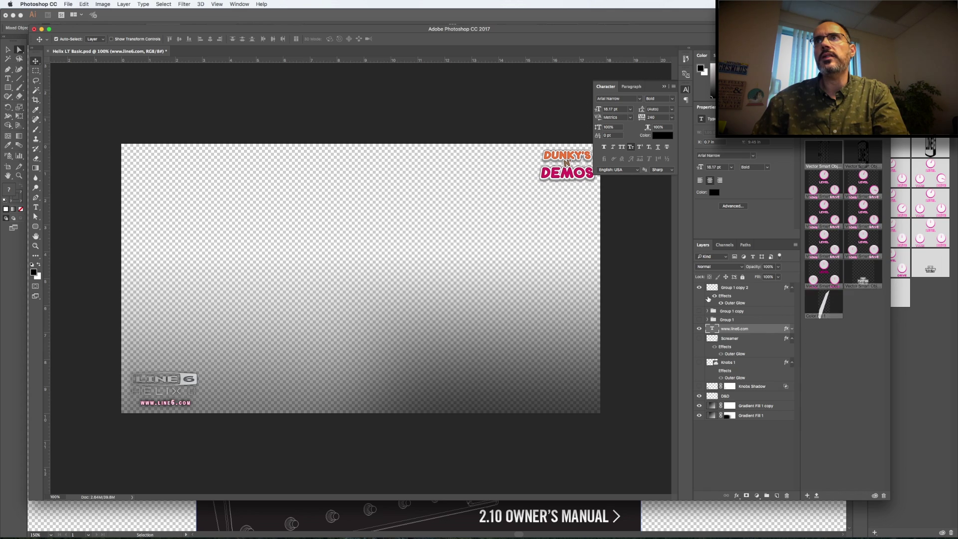
pyautogui.keyDown('ctrl'); pyautogui.click(717, 334); pyautogui.keyUp('ctrl')
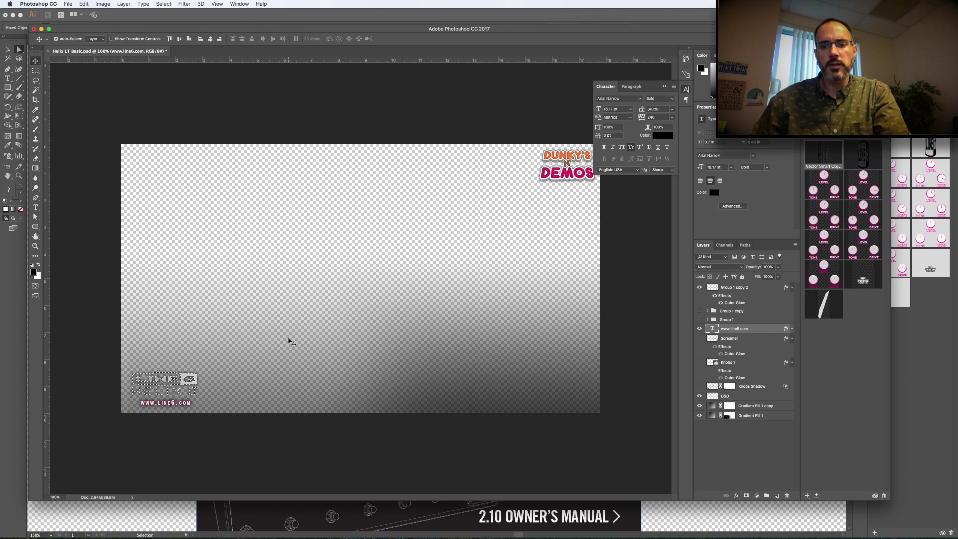
pyautogui.press('Left')
pyautogui.hotkey('ctrl', 'd')
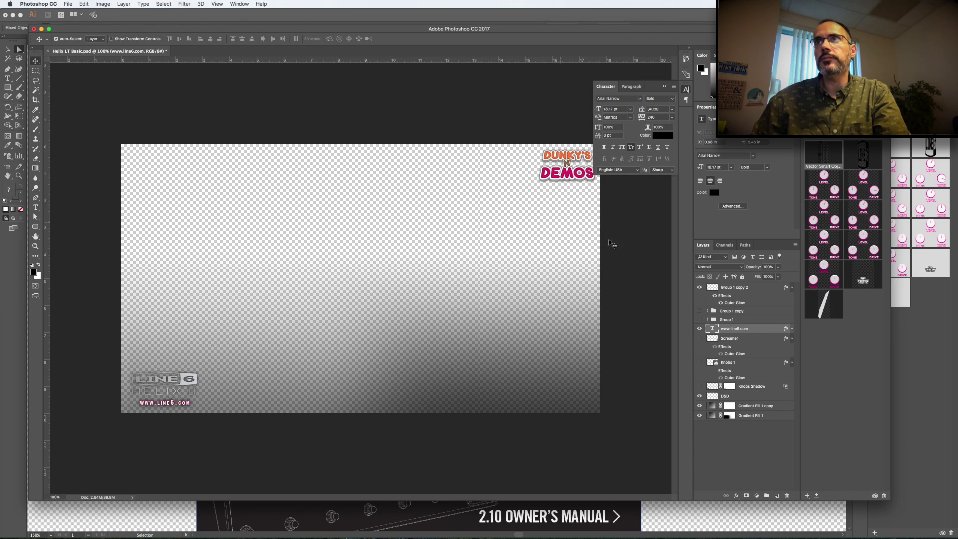
# - Scale the merged LINE 6 Helix LT logo up slightly from its lower-left corner
pyautogui.click(736, 287)
pyautogui.hotkey('ctrl', 't')
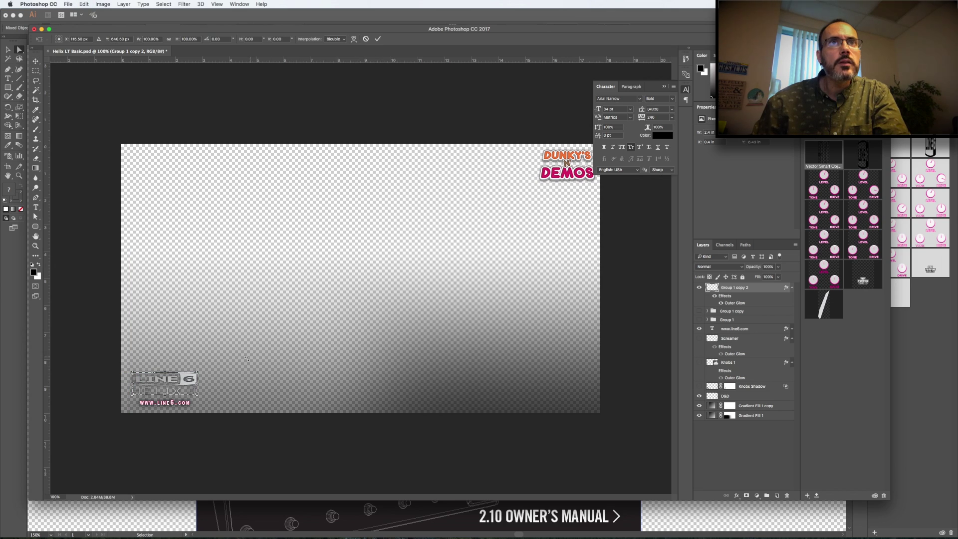
pyautogui.moveTo(199, 371); pyautogui.dragTo(202, 379)
pyautogui.press('Return')
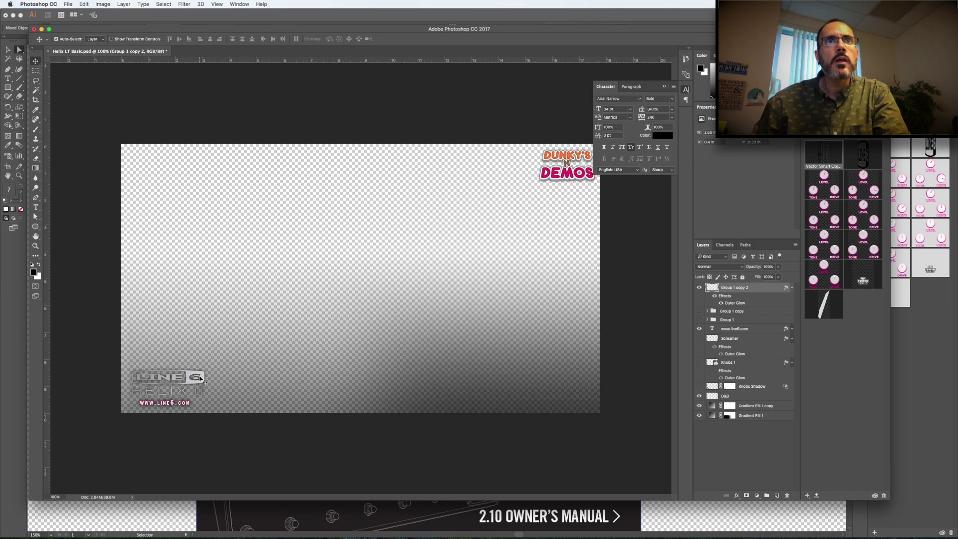
pyautogui.keyDown('super'); pyautogui.click(710, 289); pyautogui.keyUp('super')
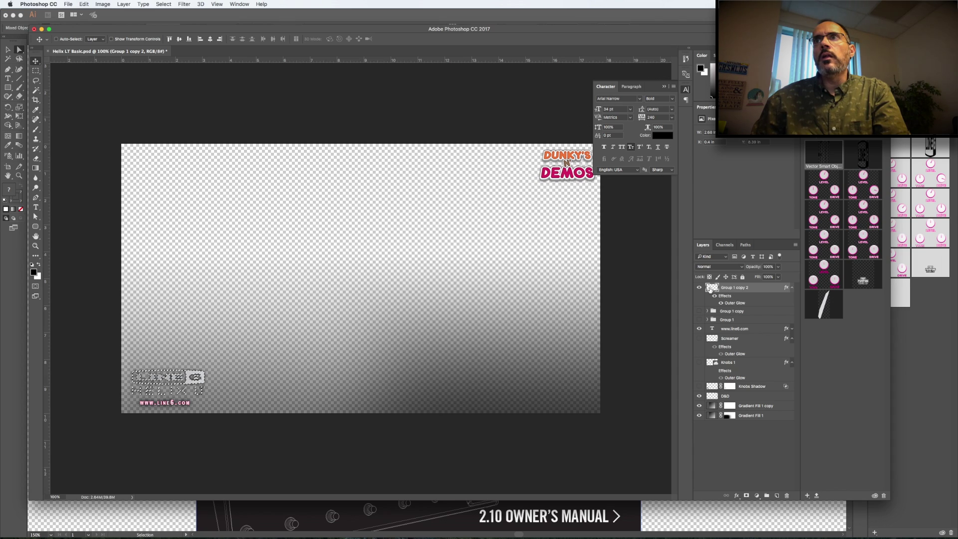
pyautogui.click(736, 328)
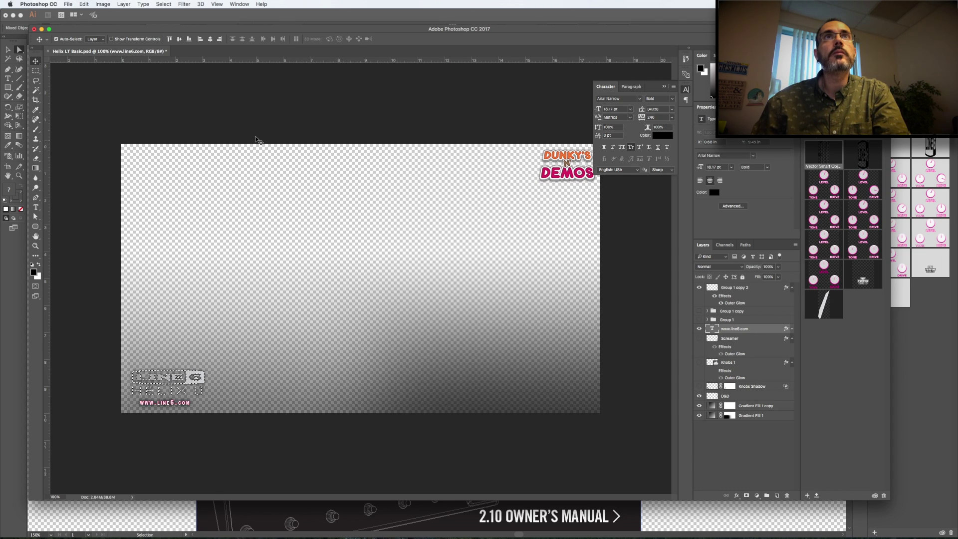
pyautogui.click(210, 41)
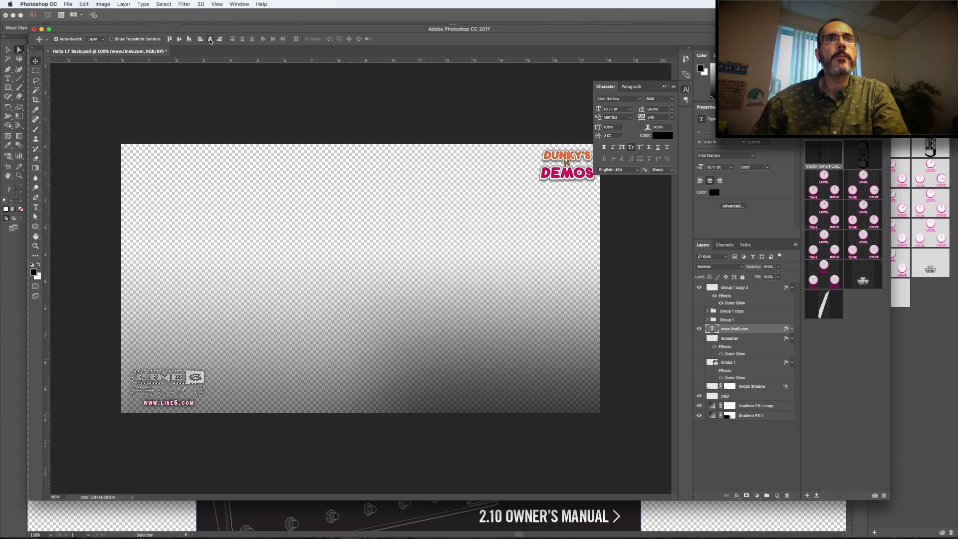
pyautogui.press('super+d')
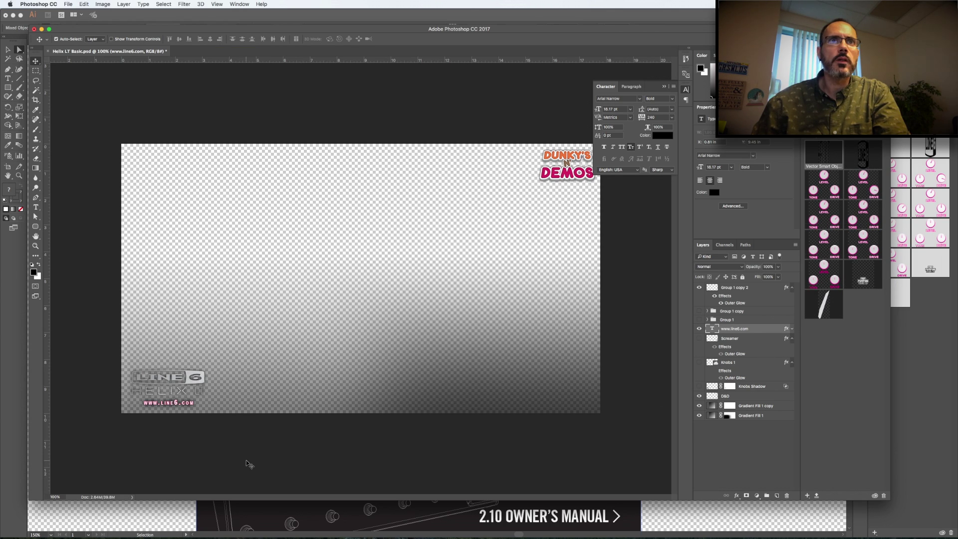
# - Nudge the merged logo layer up slightly to add space above the website text
pyautogui.click(755, 293)
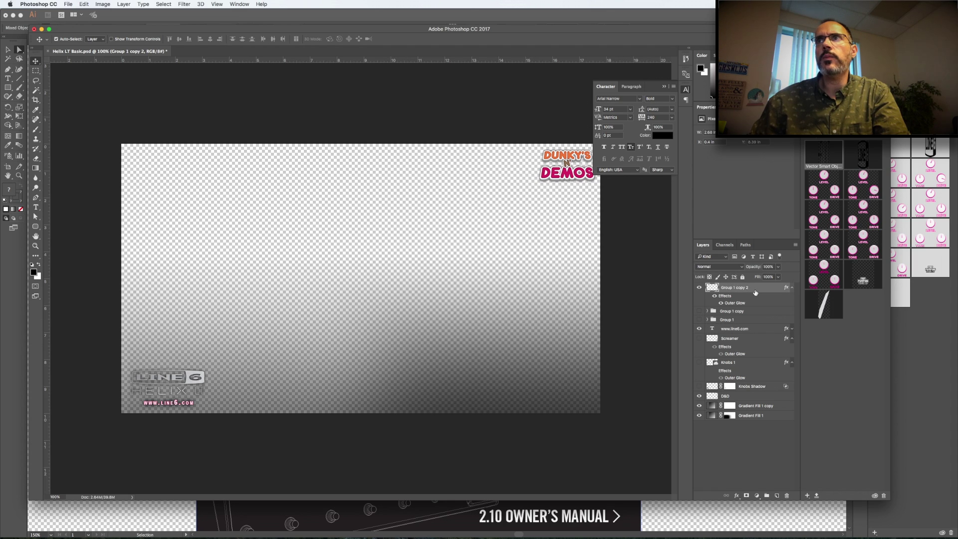
pyautogui.press('Up')
pyautogui.press('Up')
pyautogui.press('Up')
pyautogui.press('Up')
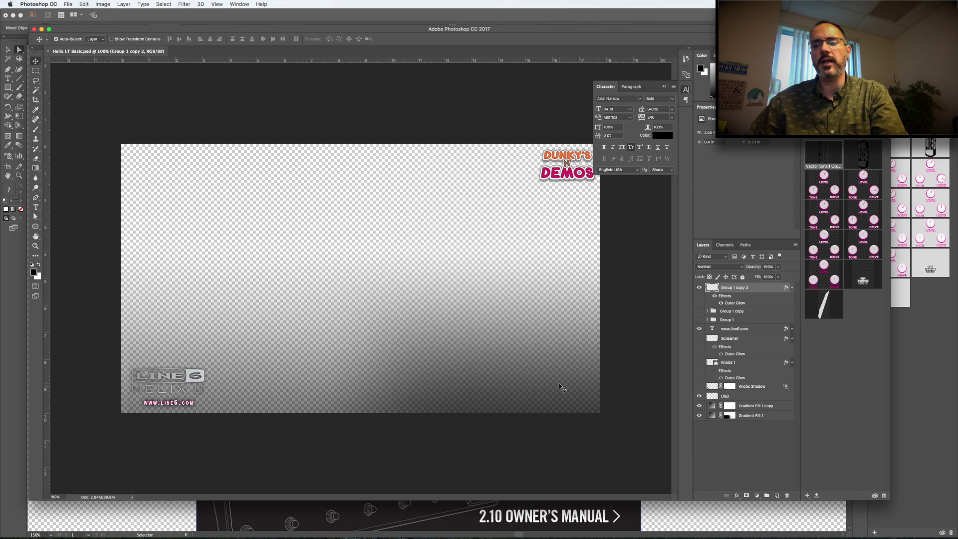
# - Open Line6_HelixLT.psd from the Line6 folder
pyautogui.press('super+o')
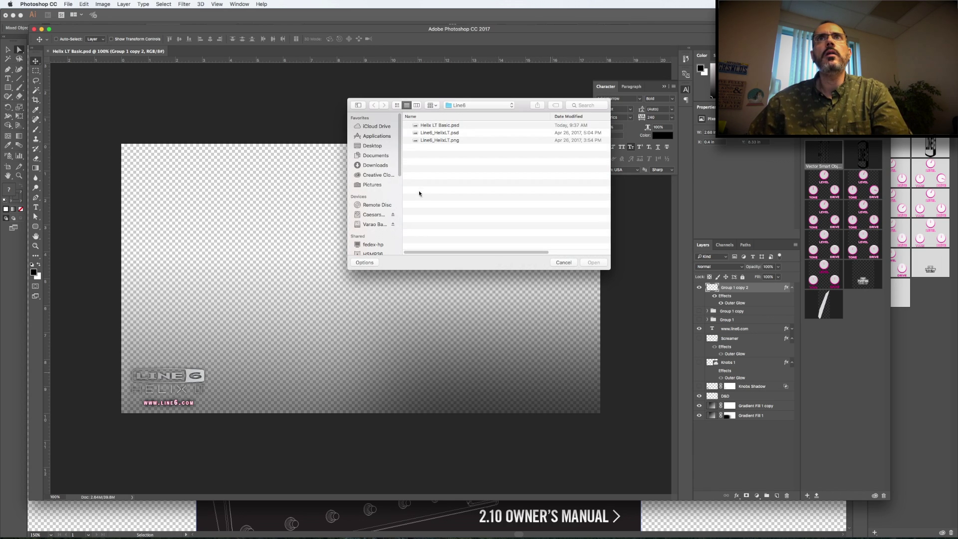
pyautogui.click(457, 132)
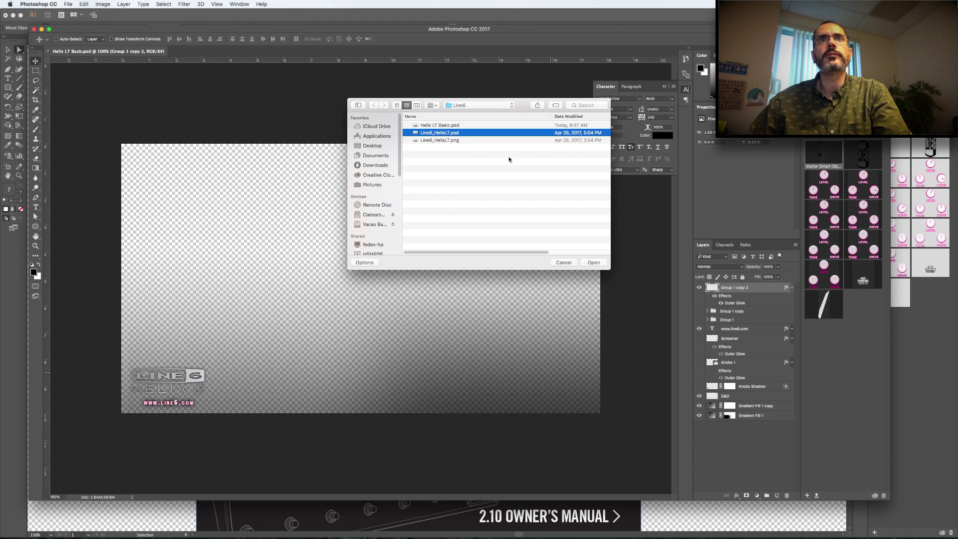
pyautogui.press('Return')
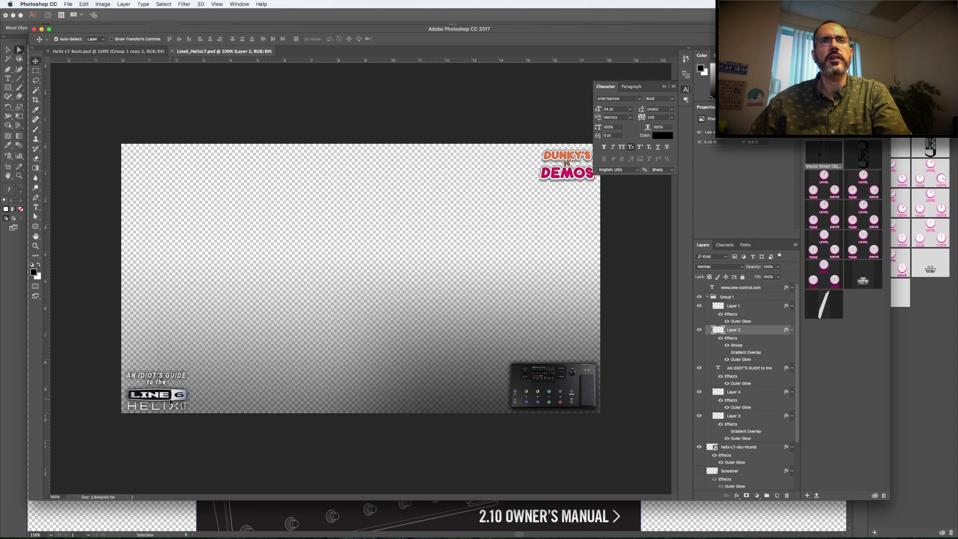
# - Duplicate the helix-LT-sku-thumb layer into Helix LT Basic.psd and return to that document
pyautogui.click(564, 395)
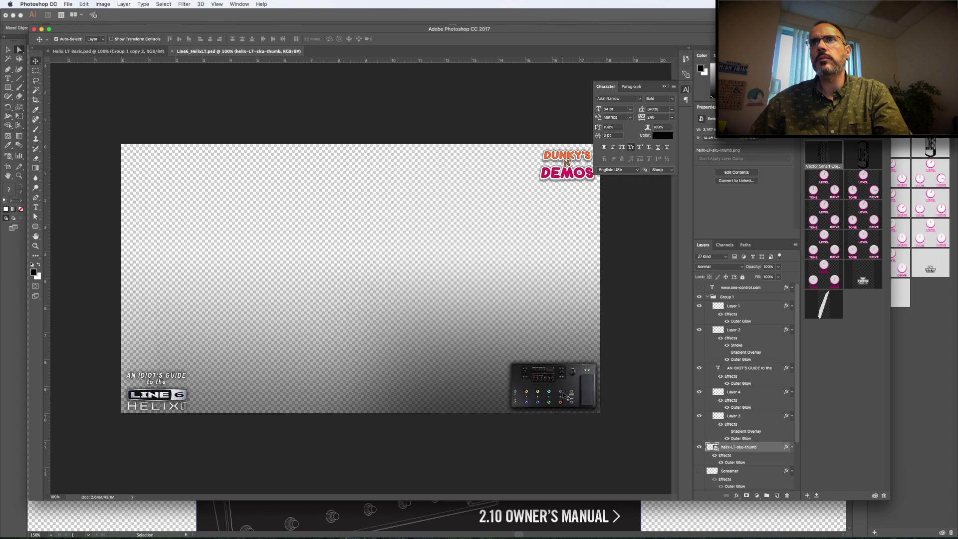
pyautogui.rightClick(747, 448)
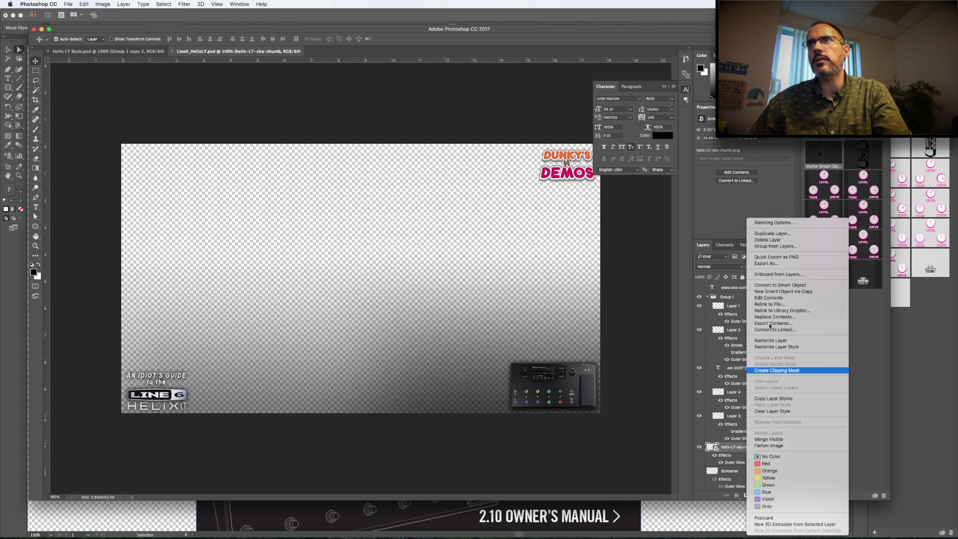
pyautogui.click(781, 233)
pyautogui.click(466, 266)
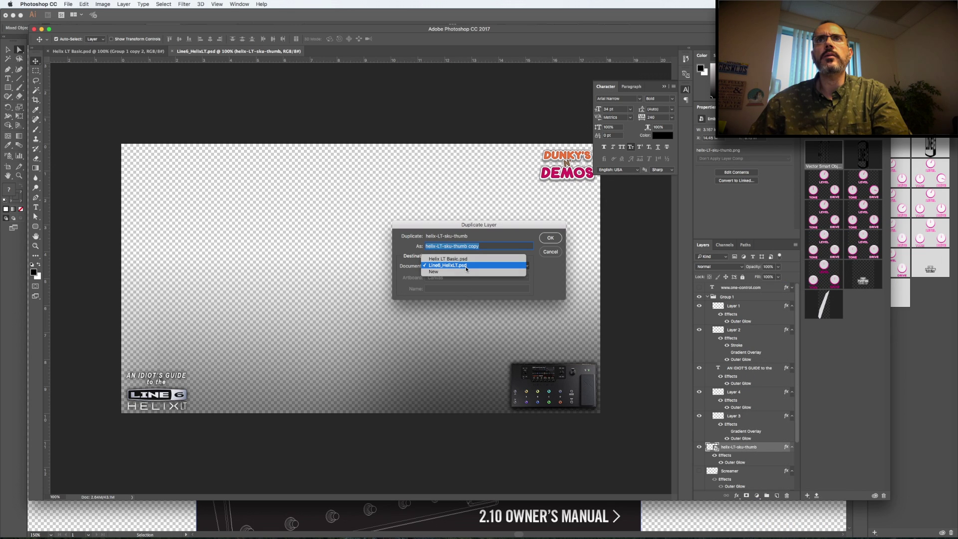
pyautogui.click(461, 259)
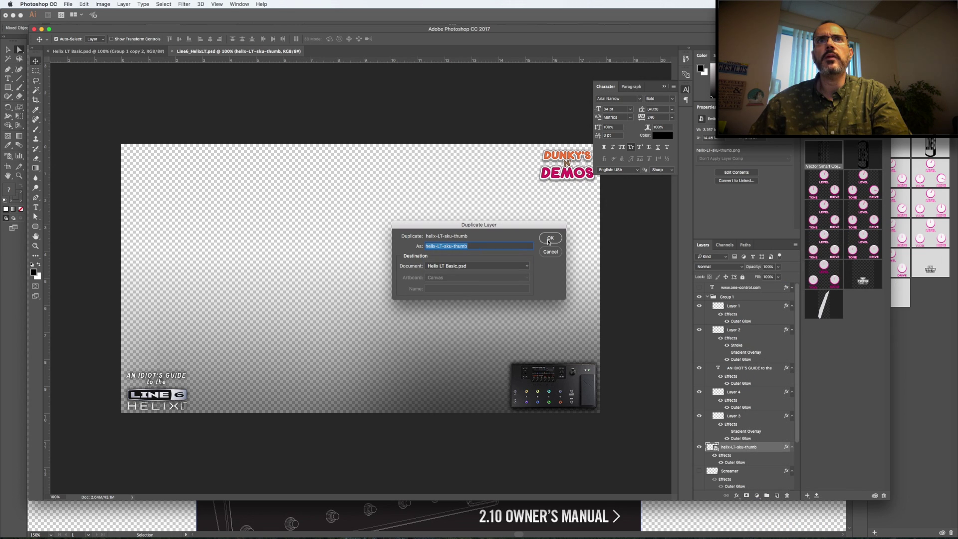
pyautogui.click(550, 238)
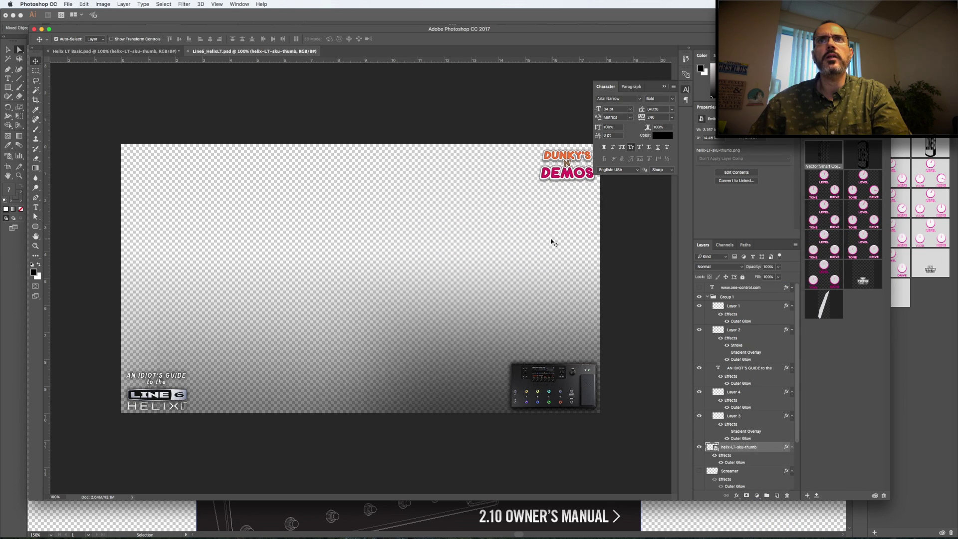
pyautogui.click(161, 50)
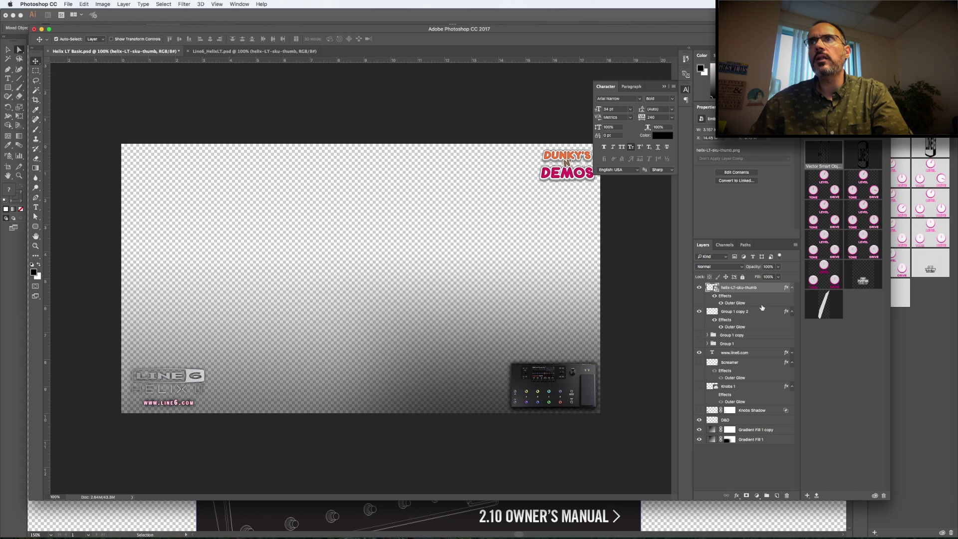
# - Add a horizontal guide at the website text's lower edge, raise the helix-LT-sku-thumb image to it, and hide the guides
pyautogui.click(744, 356)
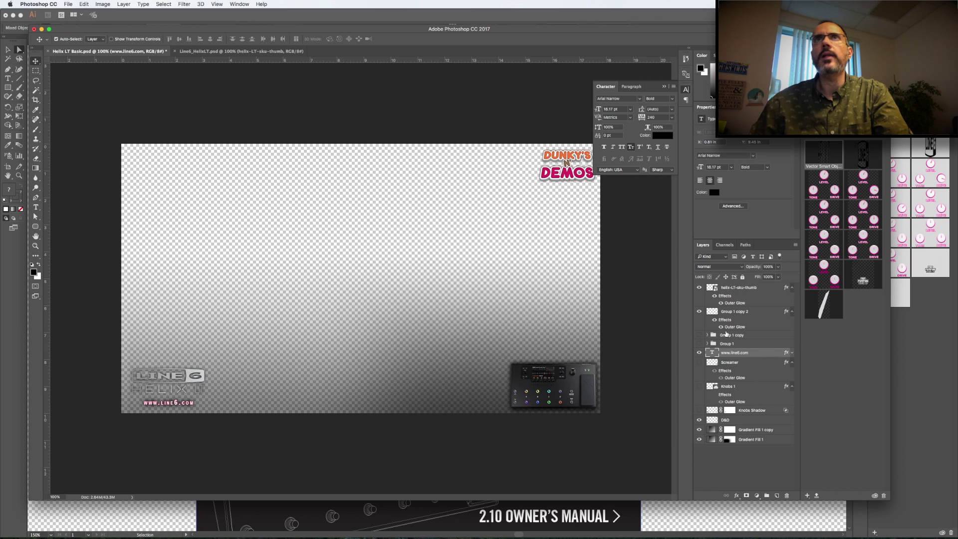
pyautogui.moveTo(424, 62); pyautogui.dragTo(395, 405)
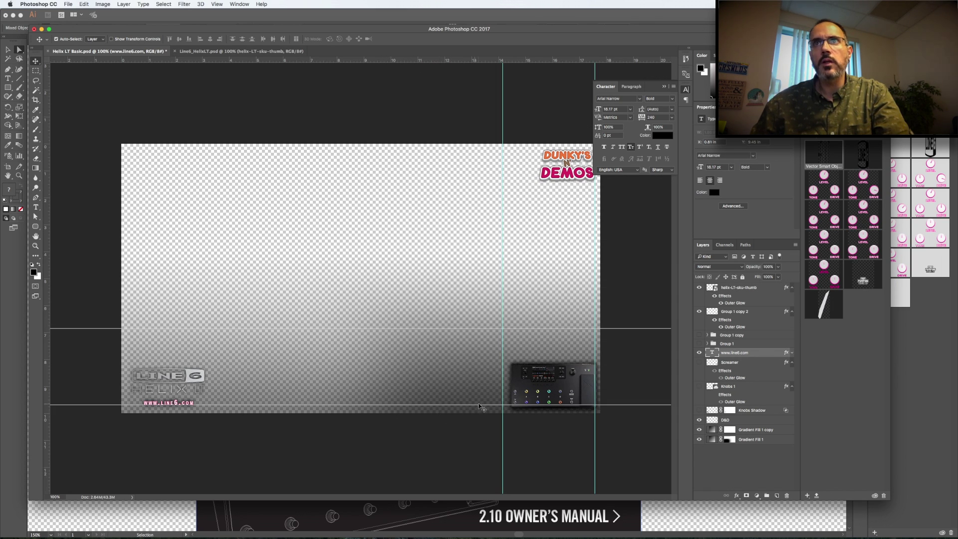
pyautogui.click(568, 398)
pyautogui.moveTo(562, 388); pyautogui.dragTo(557, 401)
pyautogui.press('super+semicolon')
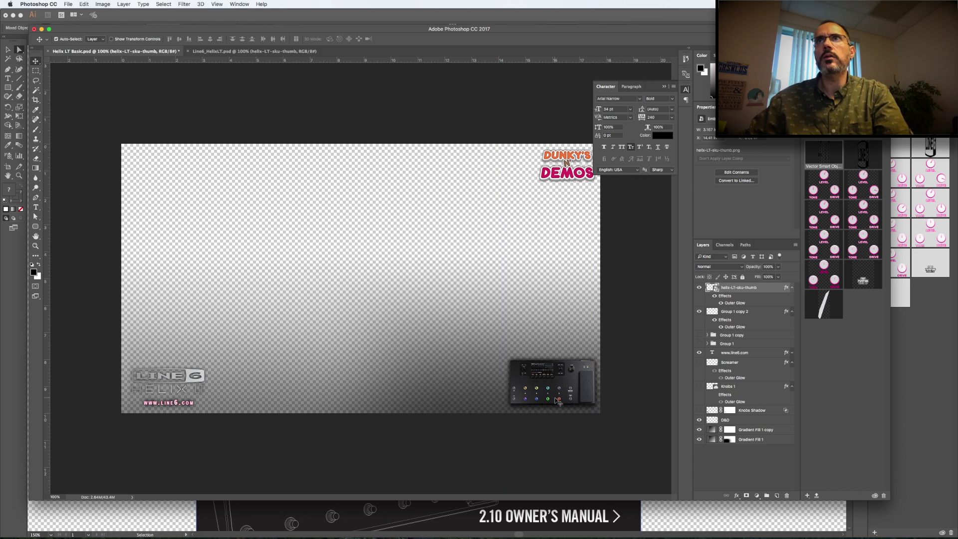
pyautogui.click(605, 88)
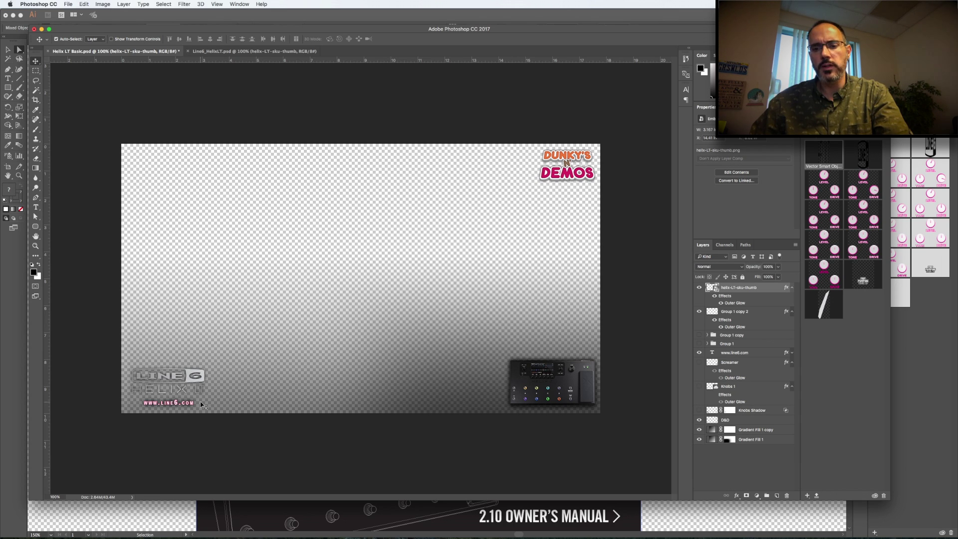
# - Select the Gradient Fill 1 copy layer and marquee a rectangle around the LINE 6 Helix LT logo and website text
pyautogui.press('m')
pyautogui.click(760, 431)
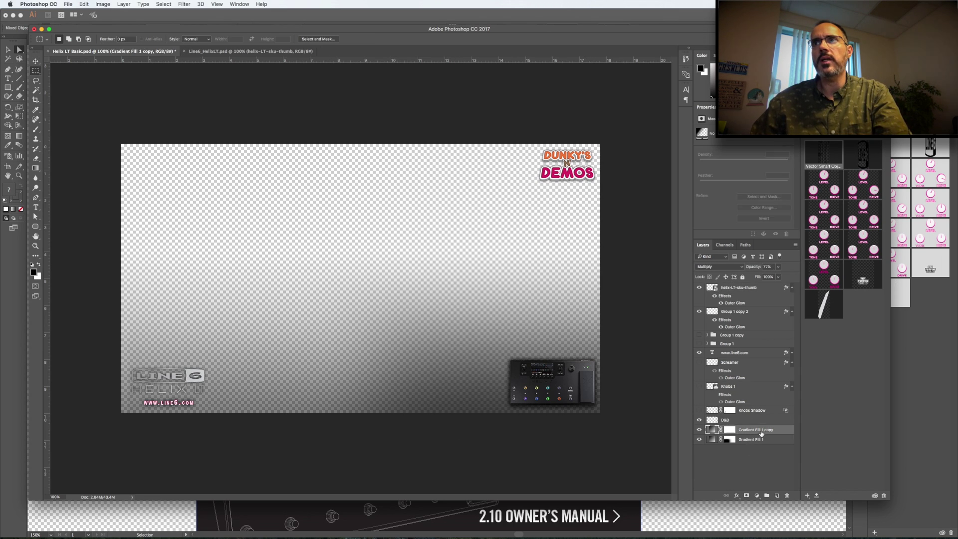
pyautogui.moveTo(127, 339); pyautogui.dragTo(210, 430)
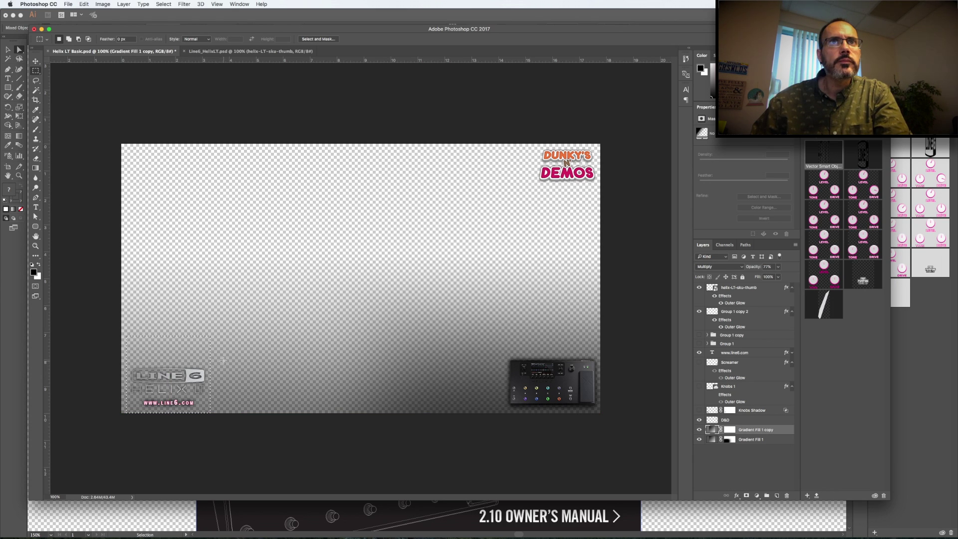
pyautogui.moveTo(224, 355); pyautogui.dragTo(95, 325)
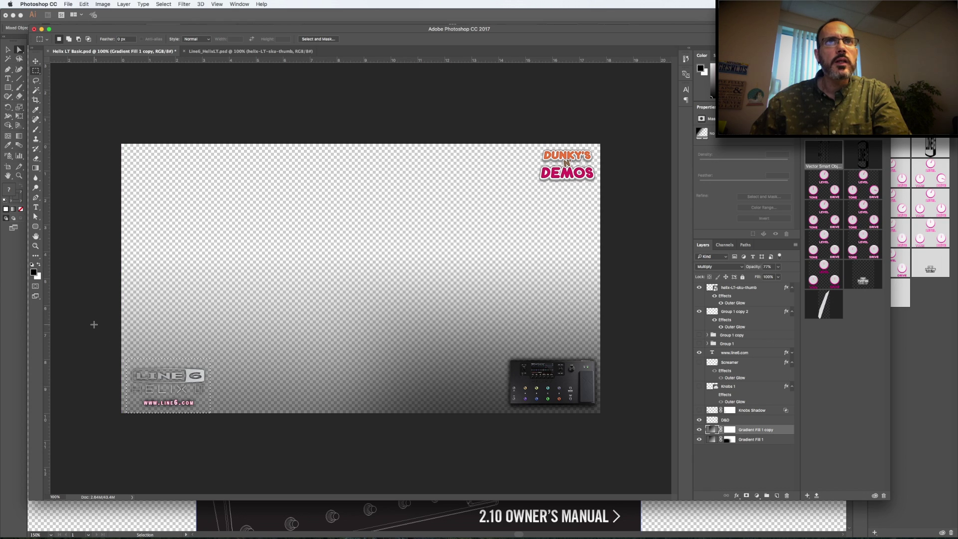
# - Fill the selected area with a black-to-transparent linear Gradient fill layer at a -90° angle and 100% scale
pyautogui.click(757, 496)
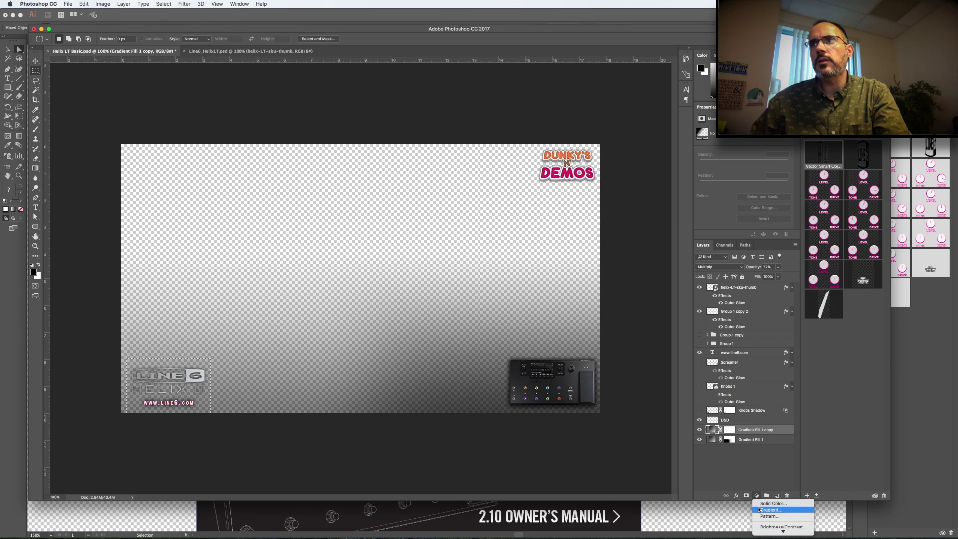
pyautogui.click(771, 509)
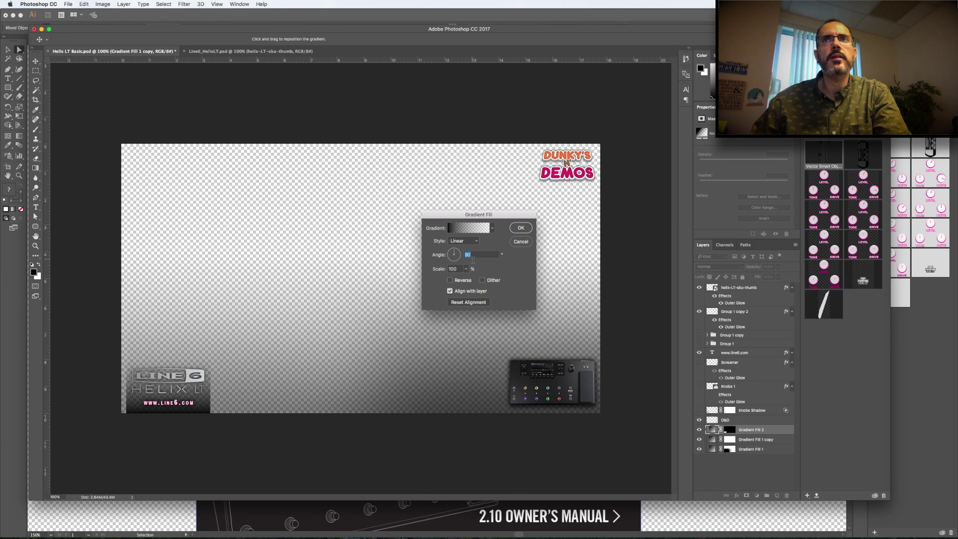
pyautogui.moveTo(456, 253); pyautogui.dragTo(455, 272)
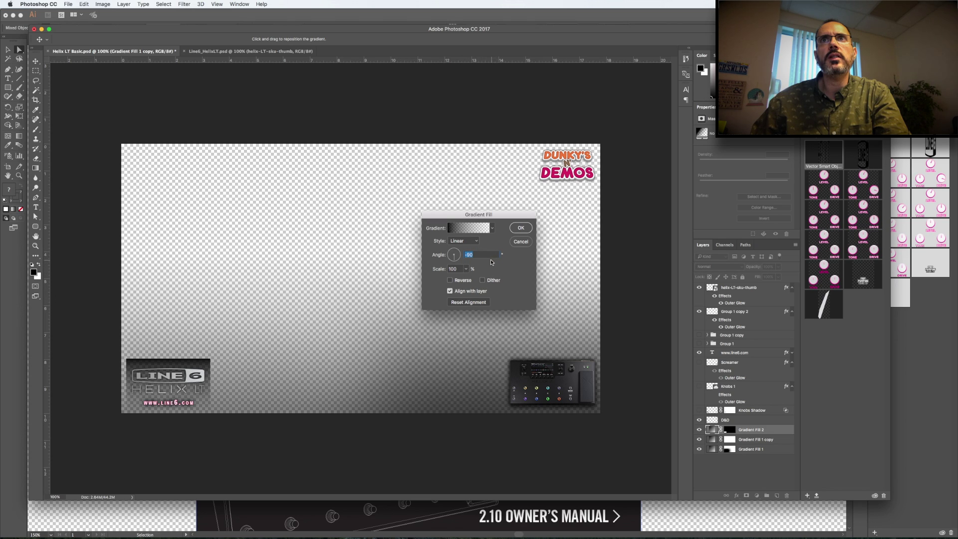
pyautogui.moveTo(466, 273); pyautogui.dragTo(479, 281)
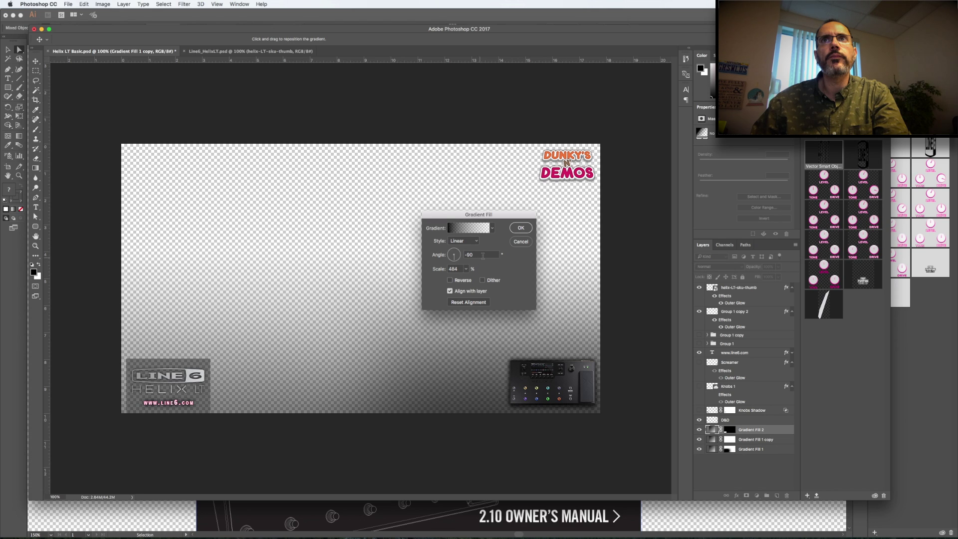
pyautogui.moveTo(467, 272)
pyautogui.mouseDown()
pyautogui.moveTo(468, 281)
pyautogui.moveTo(452, 281)
pyautogui.mouseUp()
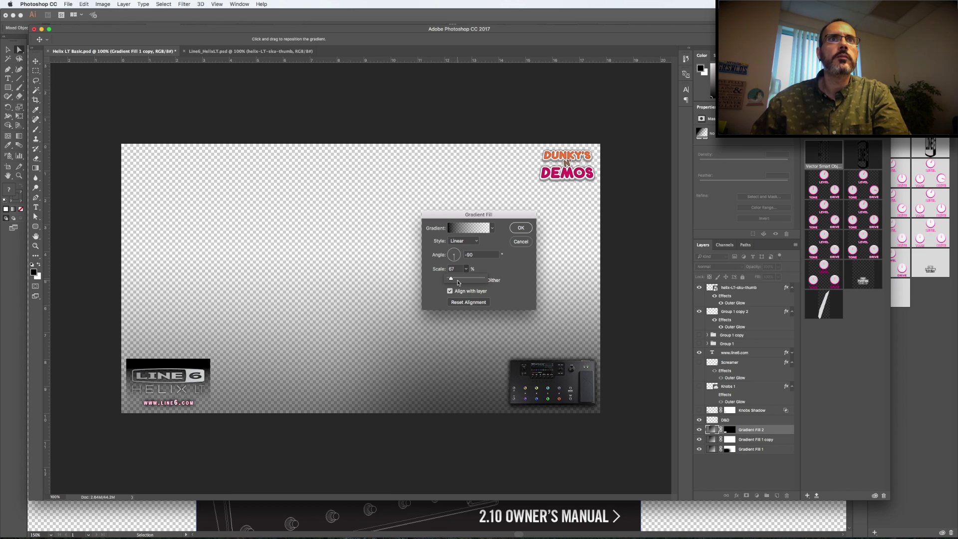
pyautogui.doubleClick(458, 269)
pyautogui.write('100')
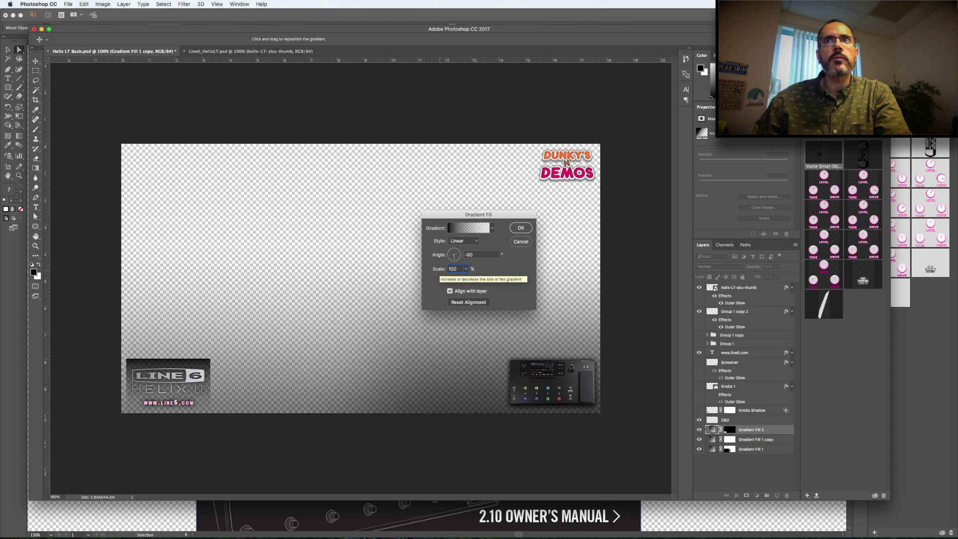
pyautogui.click(526, 230)
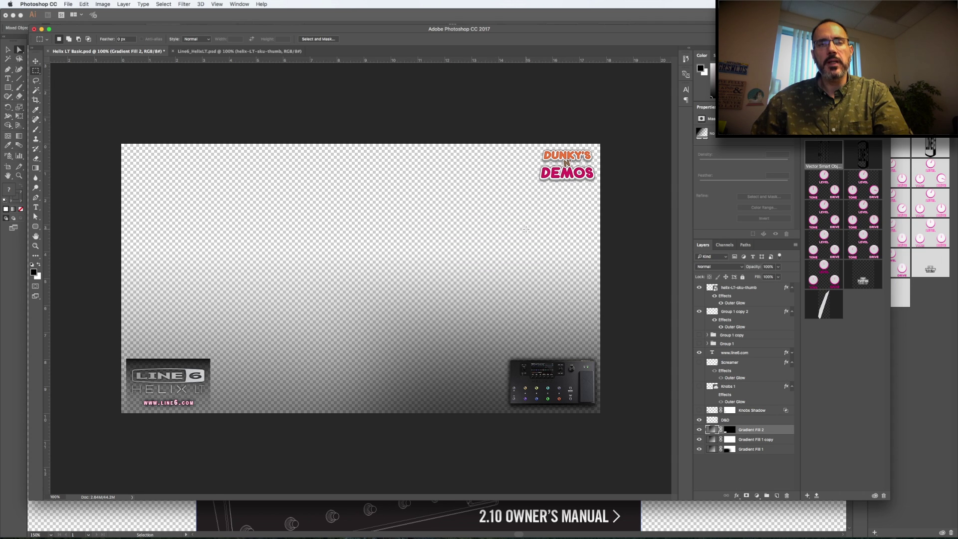
# - Save the document, and save a PNG copy as Helix LT Basic.png in the Line6 folder with smallest-size compression and no interlacing
pyautogui.press('super+s')
pyautogui.press('super+shift+s')
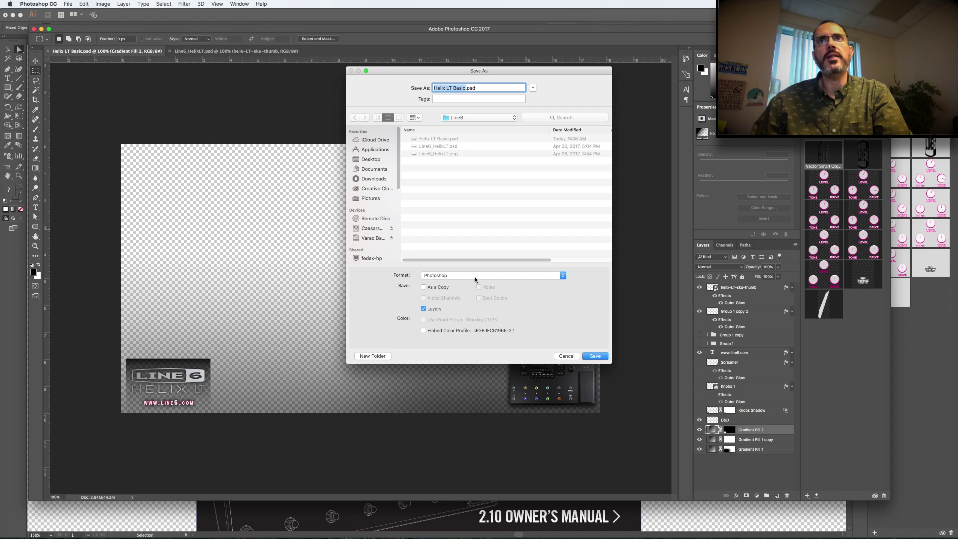
pyautogui.click(474, 277)
pyautogui.click(459, 374)
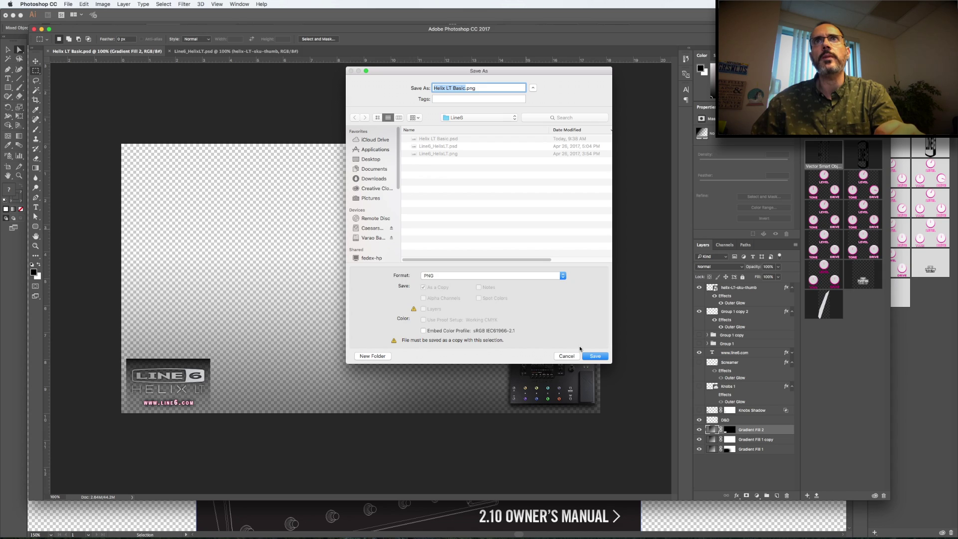
pyautogui.click(596, 358)
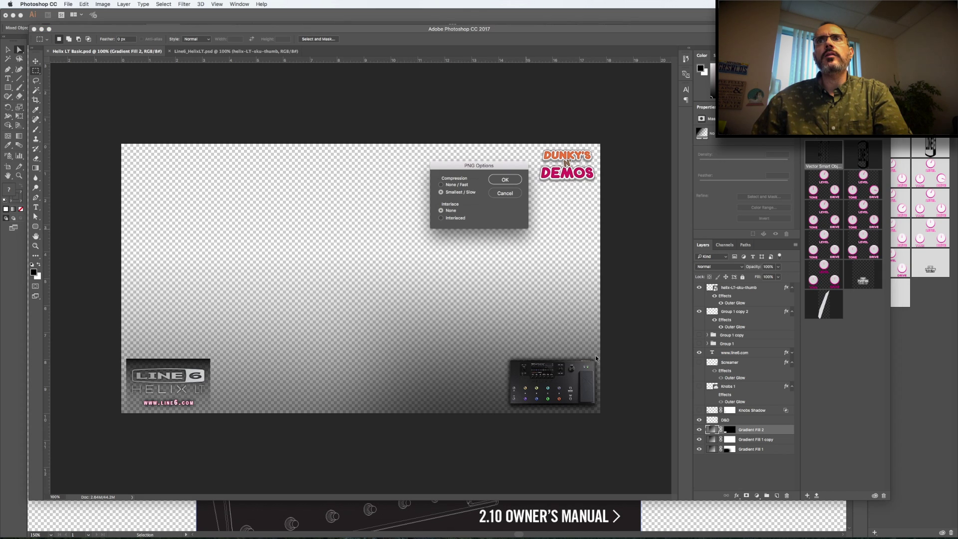
pyautogui.click(505, 179)
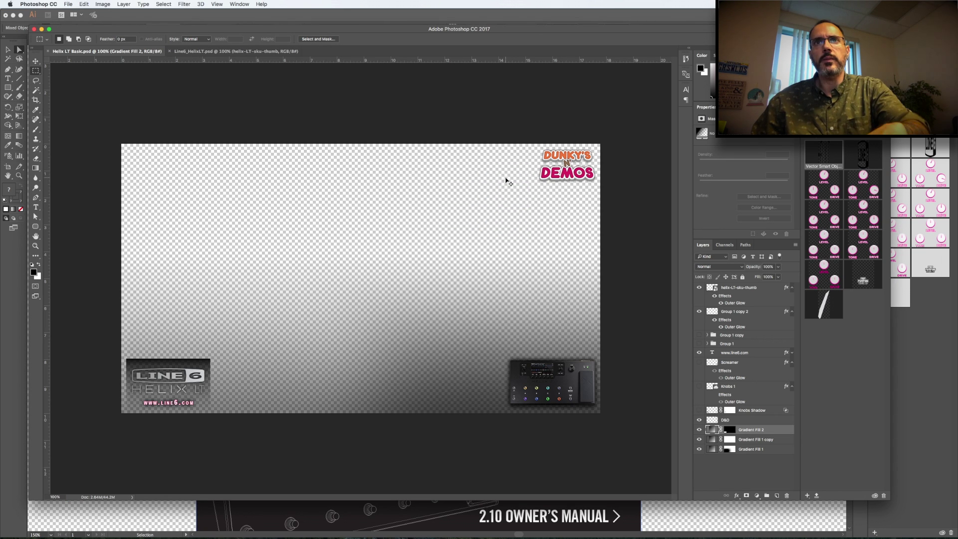
# - Switch to Finder, launch iMovie from the Applications folder, and close the Applications windows
pyautogui.press('super+Tab')
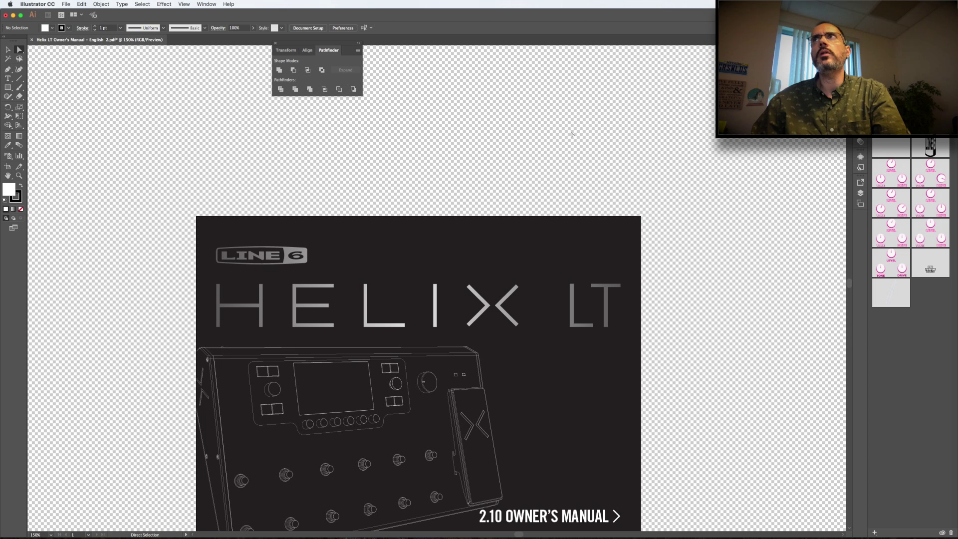
pyautogui.press('super+h')
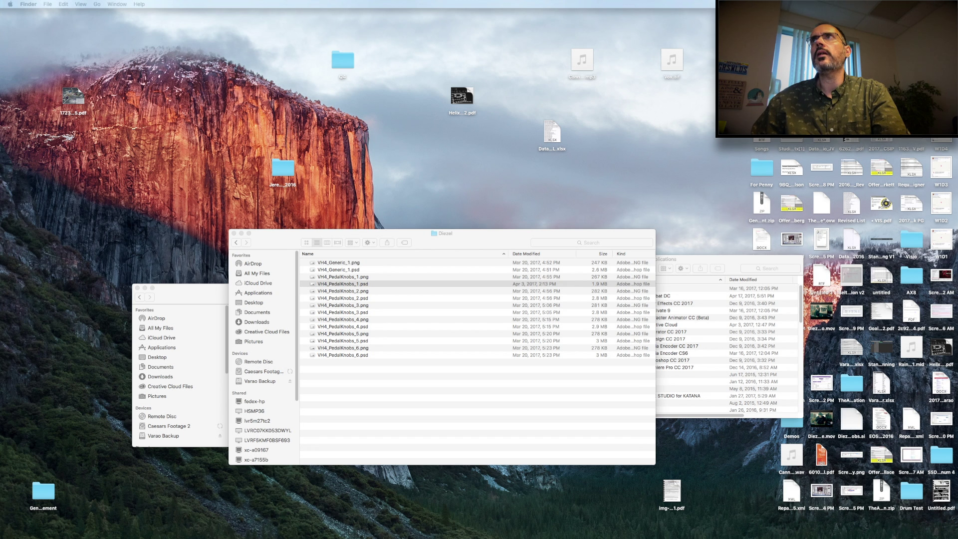
pyautogui.press('super+n')
pyautogui.click(384, 270)
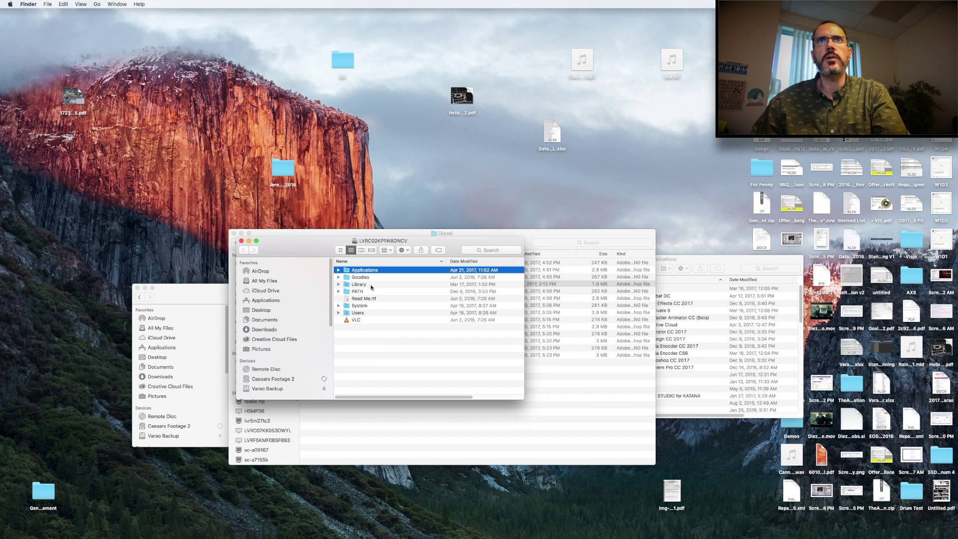
pyautogui.doubleClick(361, 271)
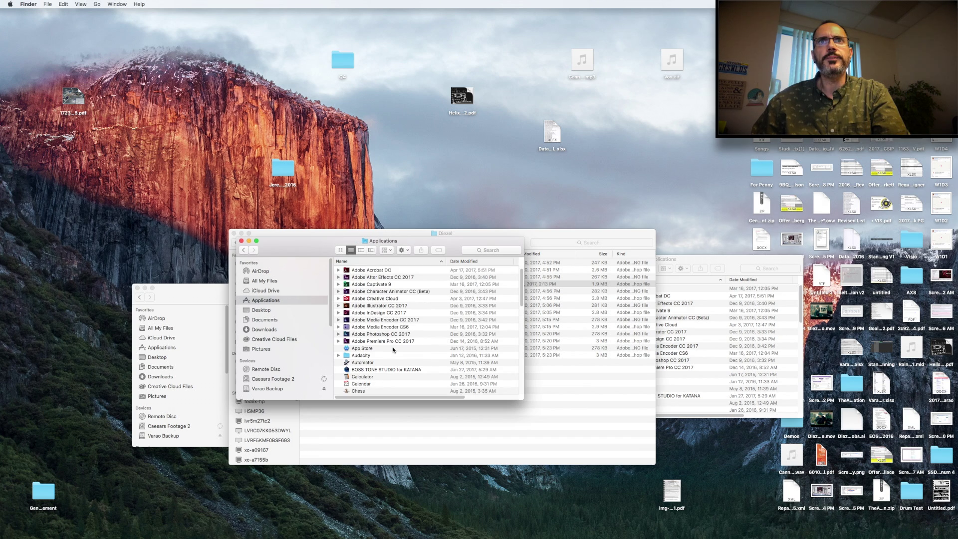
pyautogui.scroll(-10, 394, 349)
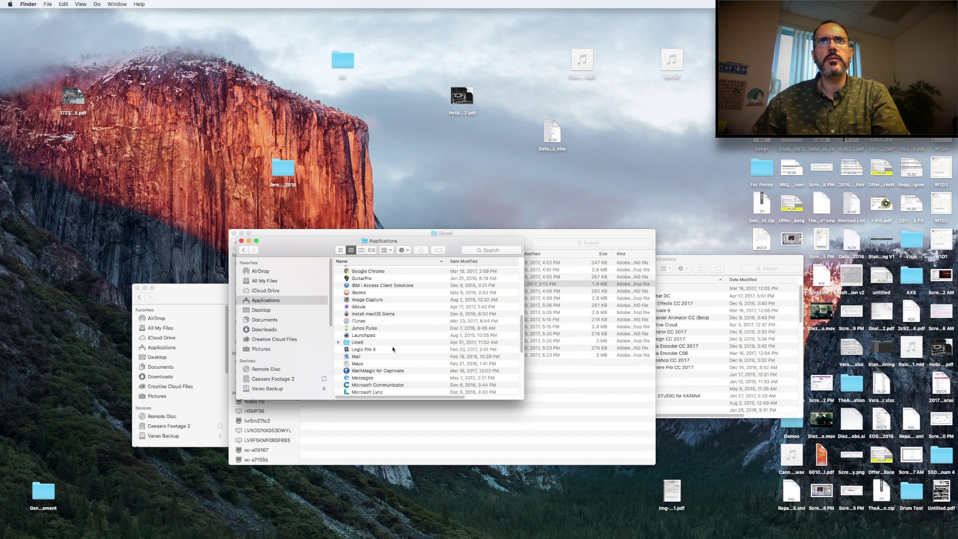
pyautogui.click(350, 307)
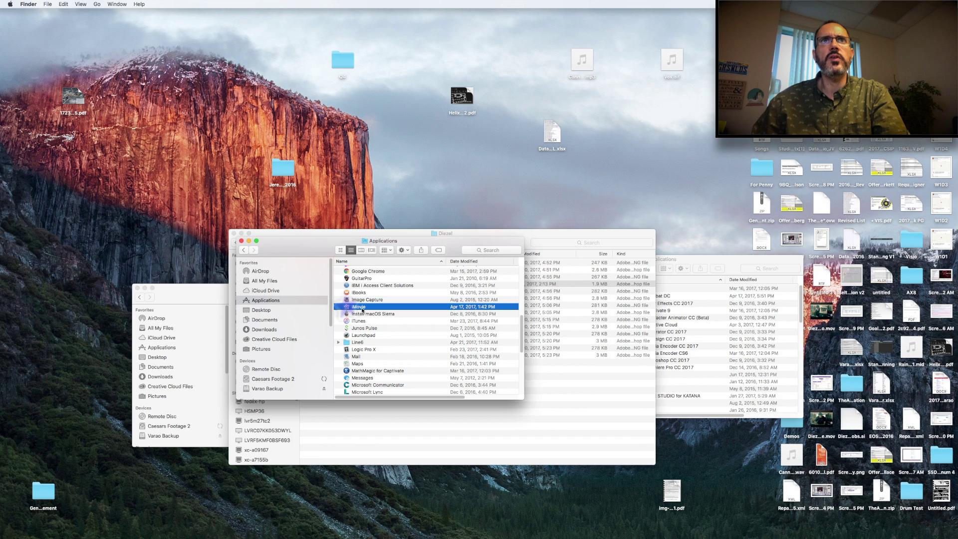
pyautogui.click(241, 242)
pyautogui.click(241, 241)
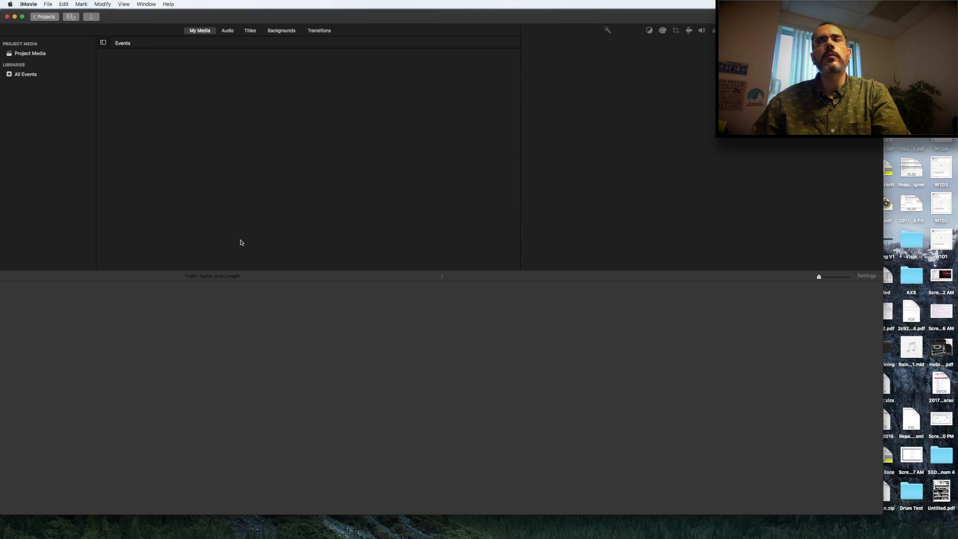
# - Switch to Finder, move the Diezel folder window aside, and close the Adobe Photoshop CC 2017 folder window
pyautogui.press('super+Tab')
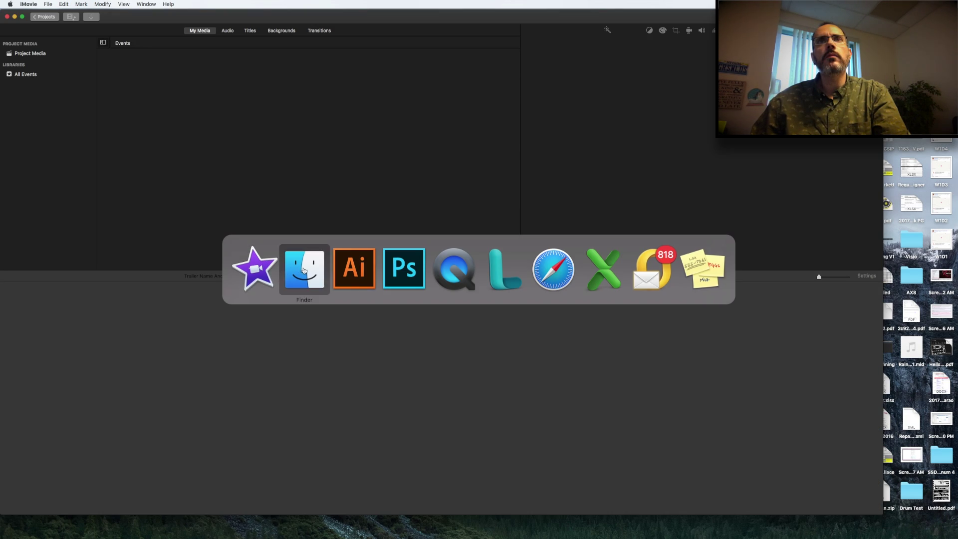
pyautogui.moveTo(464, 258); pyautogui.dragTo(718, 270)
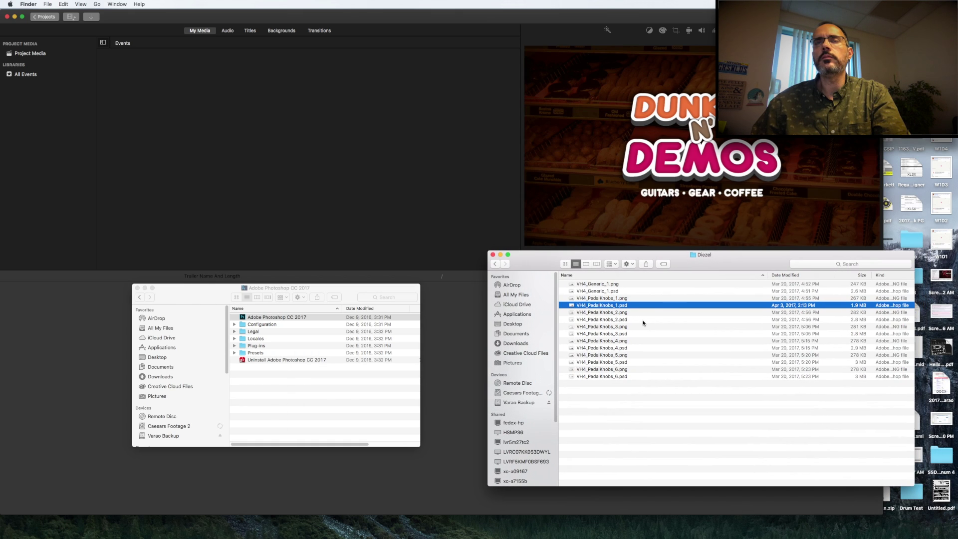
pyautogui.click(329, 292)
pyautogui.press('super+w')
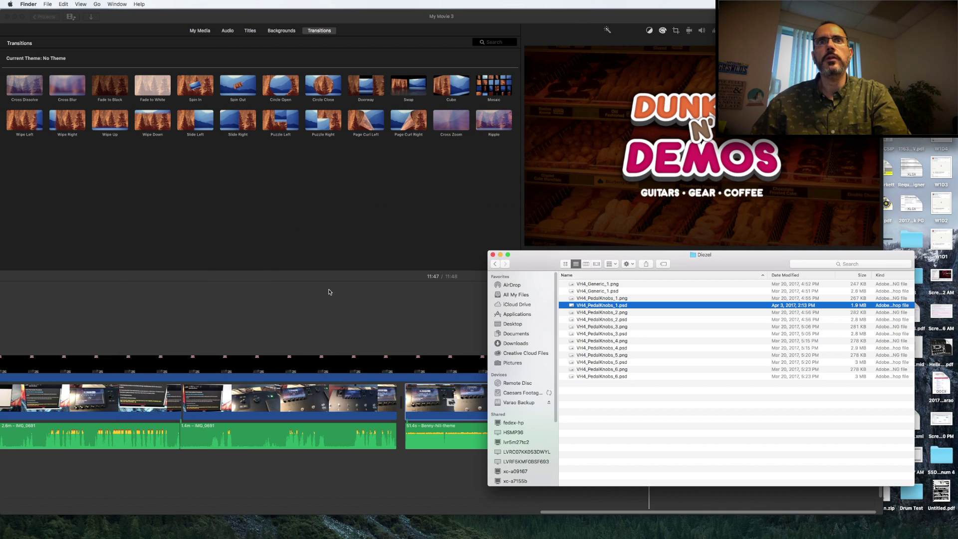
# - Delete the long existing overlay clip above the main footage in the My Movie 3 timeline
pyautogui.click(312, 367)
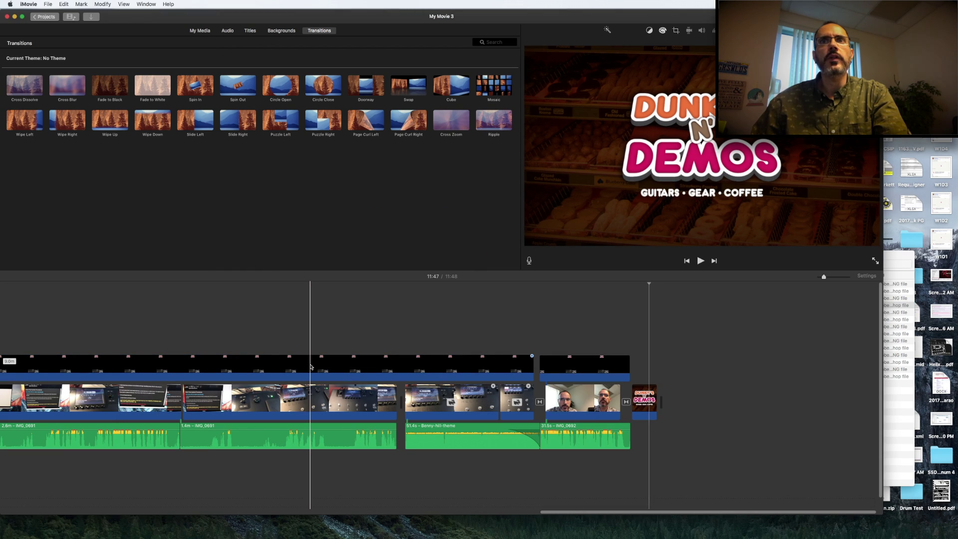
pyautogui.click(362, 366)
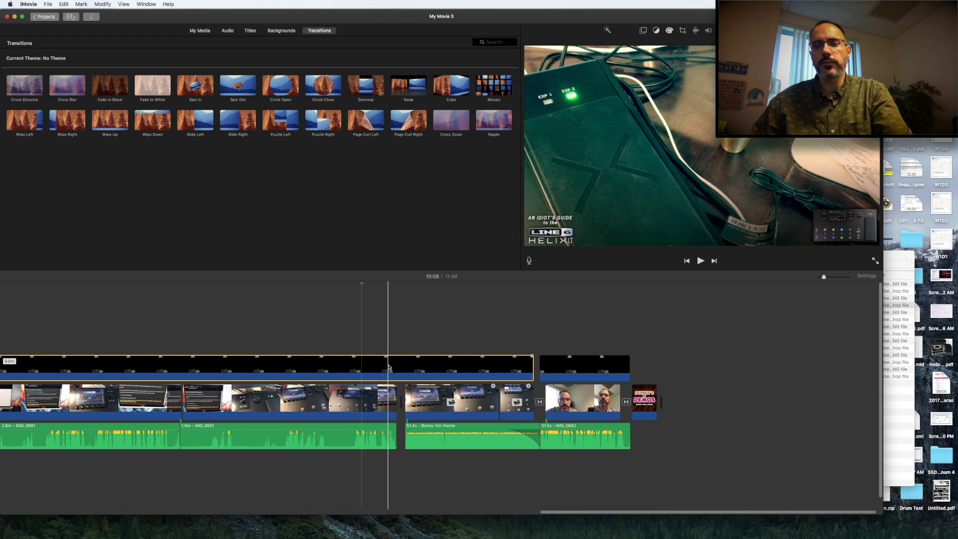
pyautogui.press('Delete')
# - Open the Line6 folder in Finder and place the Line6_HelixLT overlay image above the main footage in the iMovie timeline
pyautogui.press('super+Tab')
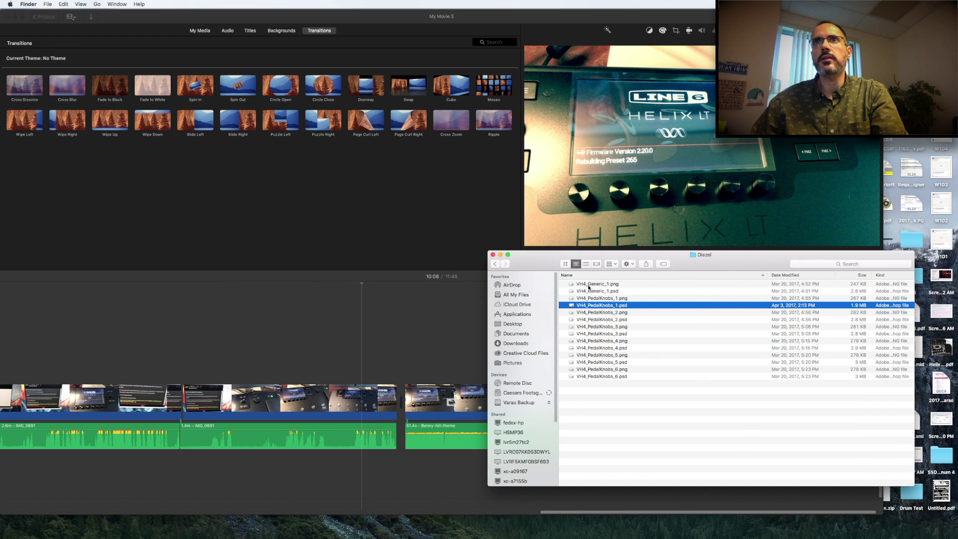
pyautogui.press('super+Up')
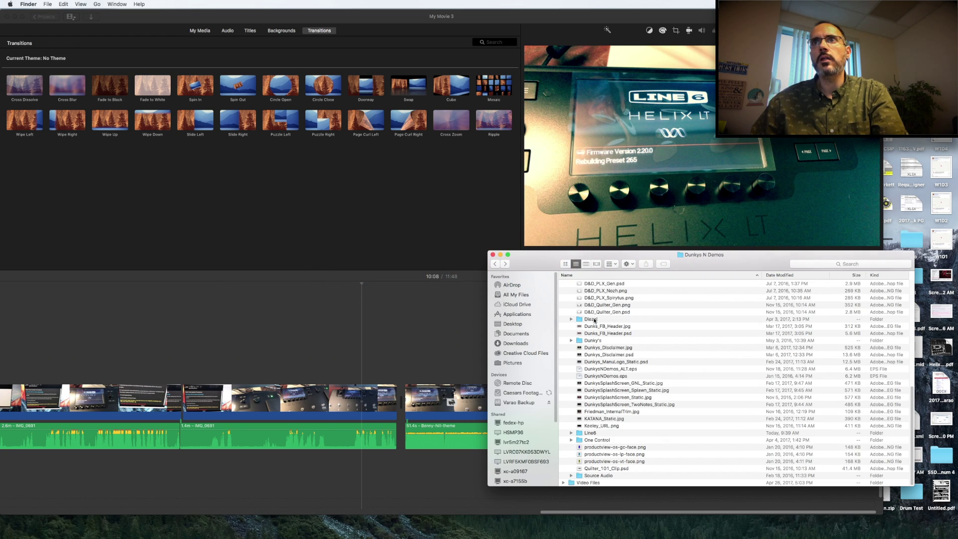
pyautogui.doubleClick(606, 341)
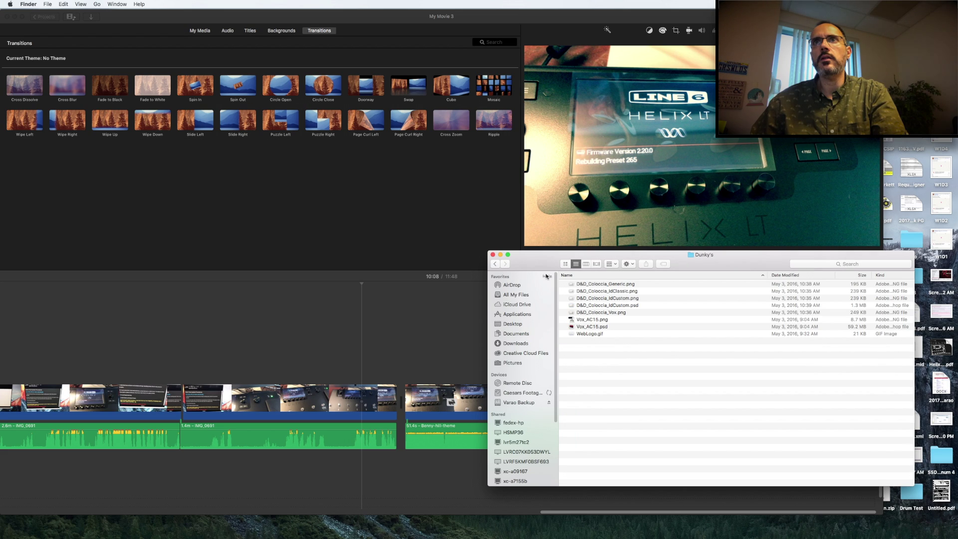
pyautogui.click(498, 263)
pyautogui.click(598, 433)
pyautogui.doubleClick(598, 433)
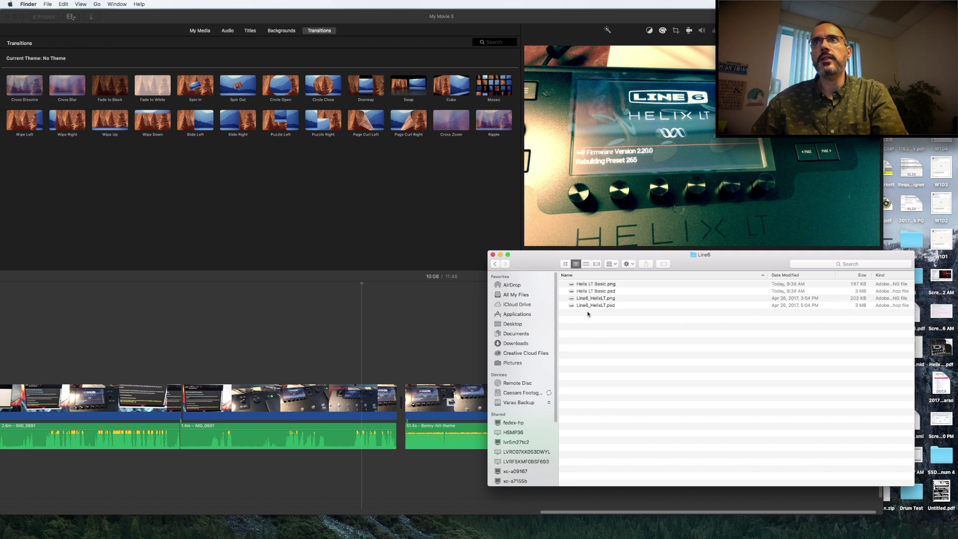
pyautogui.moveTo(575, 306); pyautogui.dragTo(196, 362)
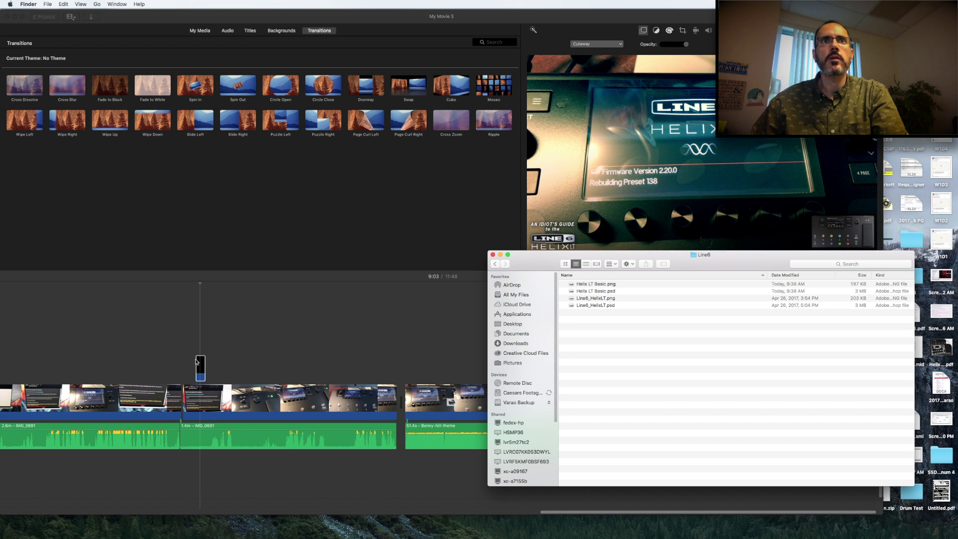
# - Place the Helix LT Basic.png overlay from the Line6 folder above the main footage at about 9:33 and close the Applications folder window
pyautogui.click(202, 346)
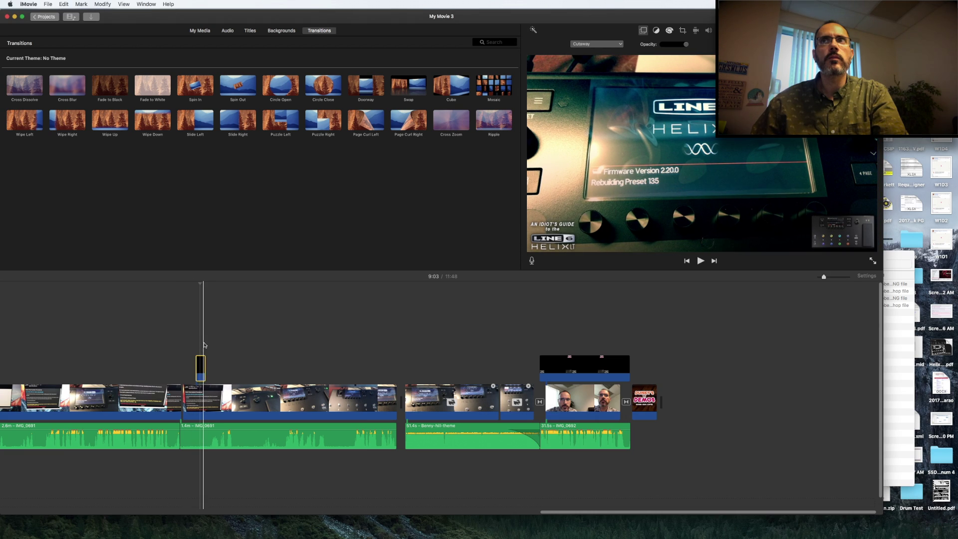
pyautogui.press('super+Tab')
pyautogui.press('super+Tab')
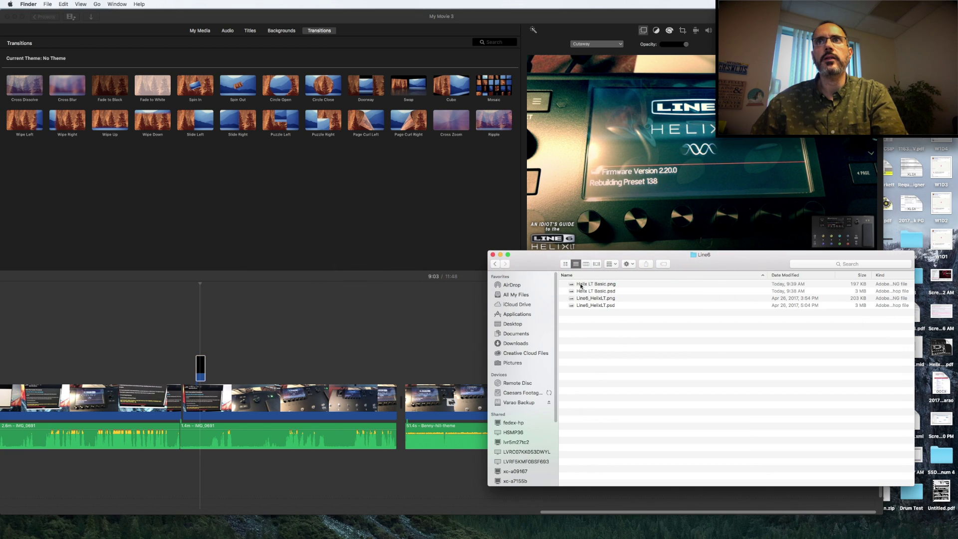
pyautogui.moveTo(581, 286); pyautogui.dragTo(271, 361)
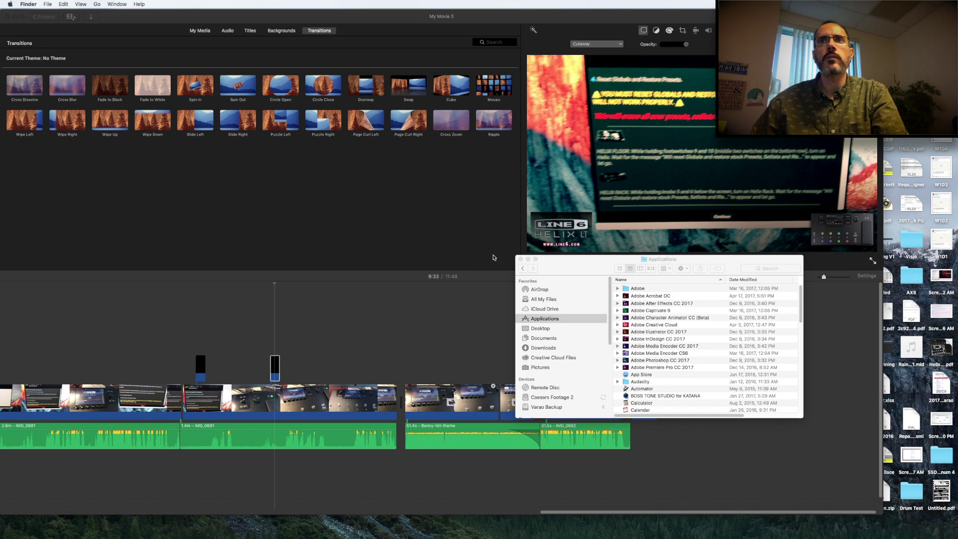
pyautogui.click(521, 260)
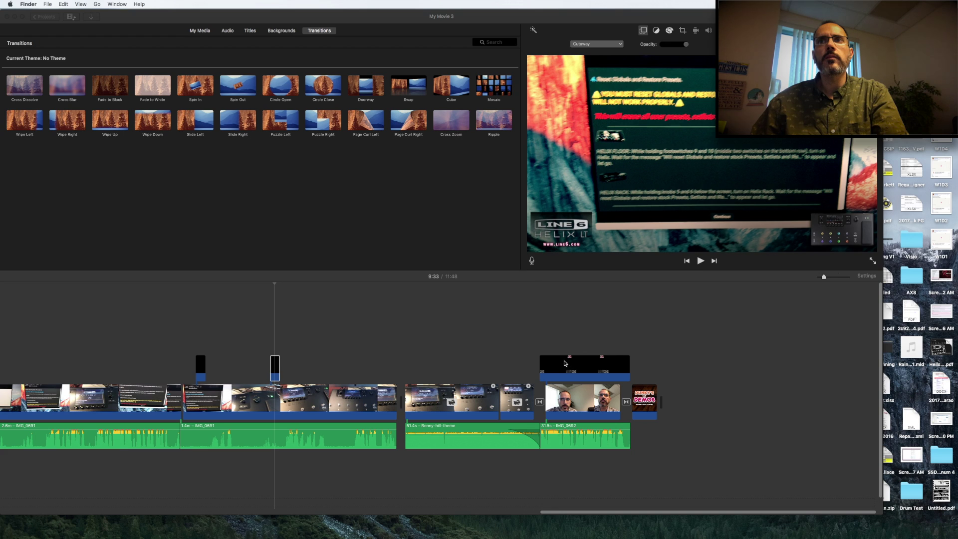
# - Replace the old overlay above the closing talking-head clip with the Helix LT Basic overlay, extended across most of that clip
pyautogui.click(555, 361)
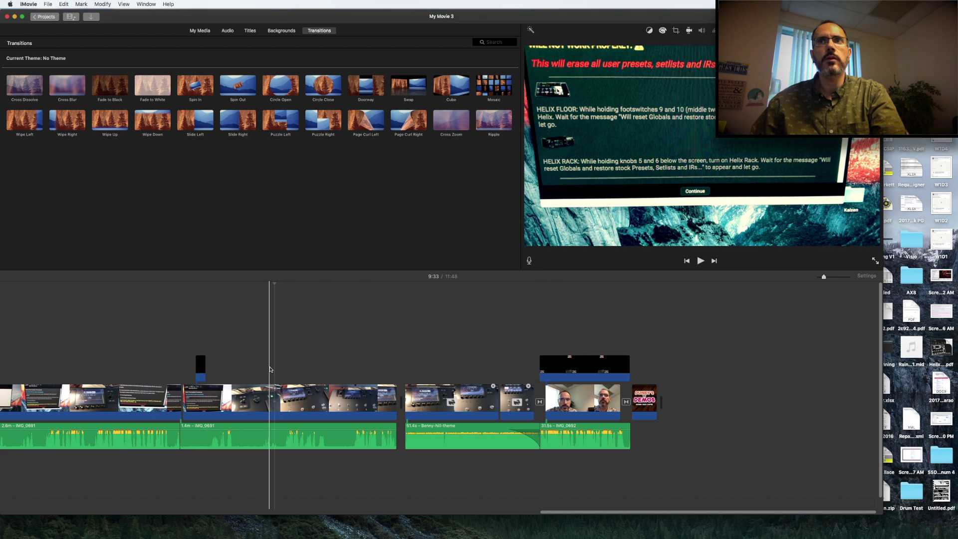
pyautogui.press('super+v')
pyautogui.click(564, 373)
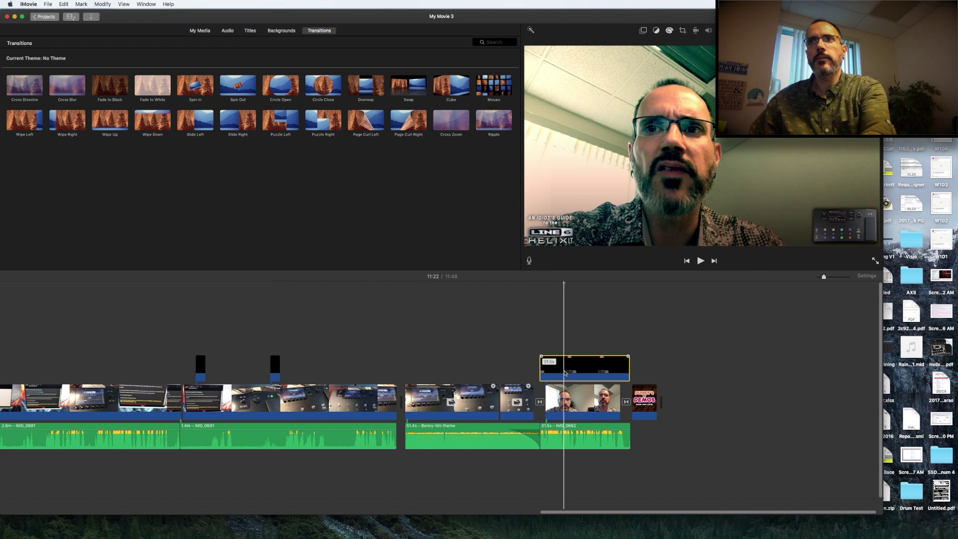
pyautogui.press('Delete')
pyautogui.moveTo(272, 364); pyautogui.dragTo(618, 372)
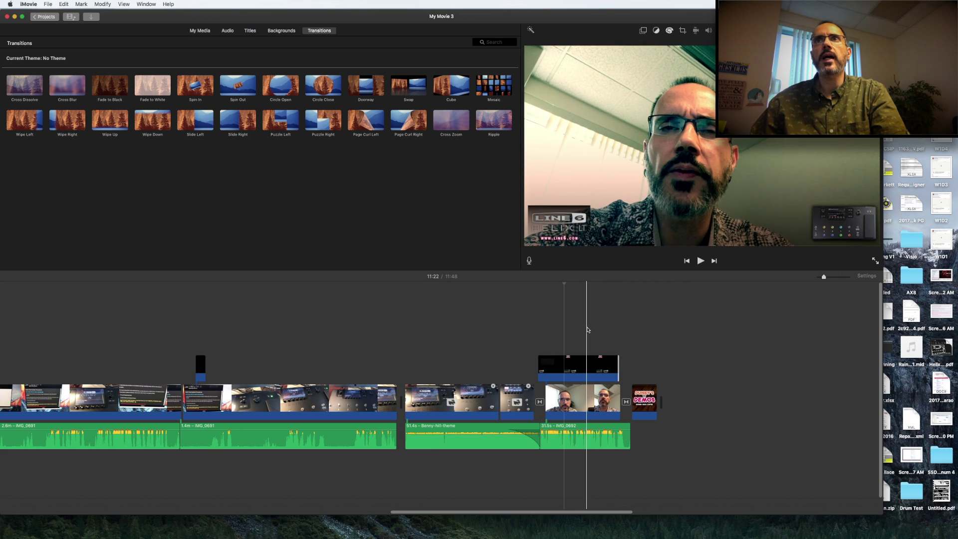